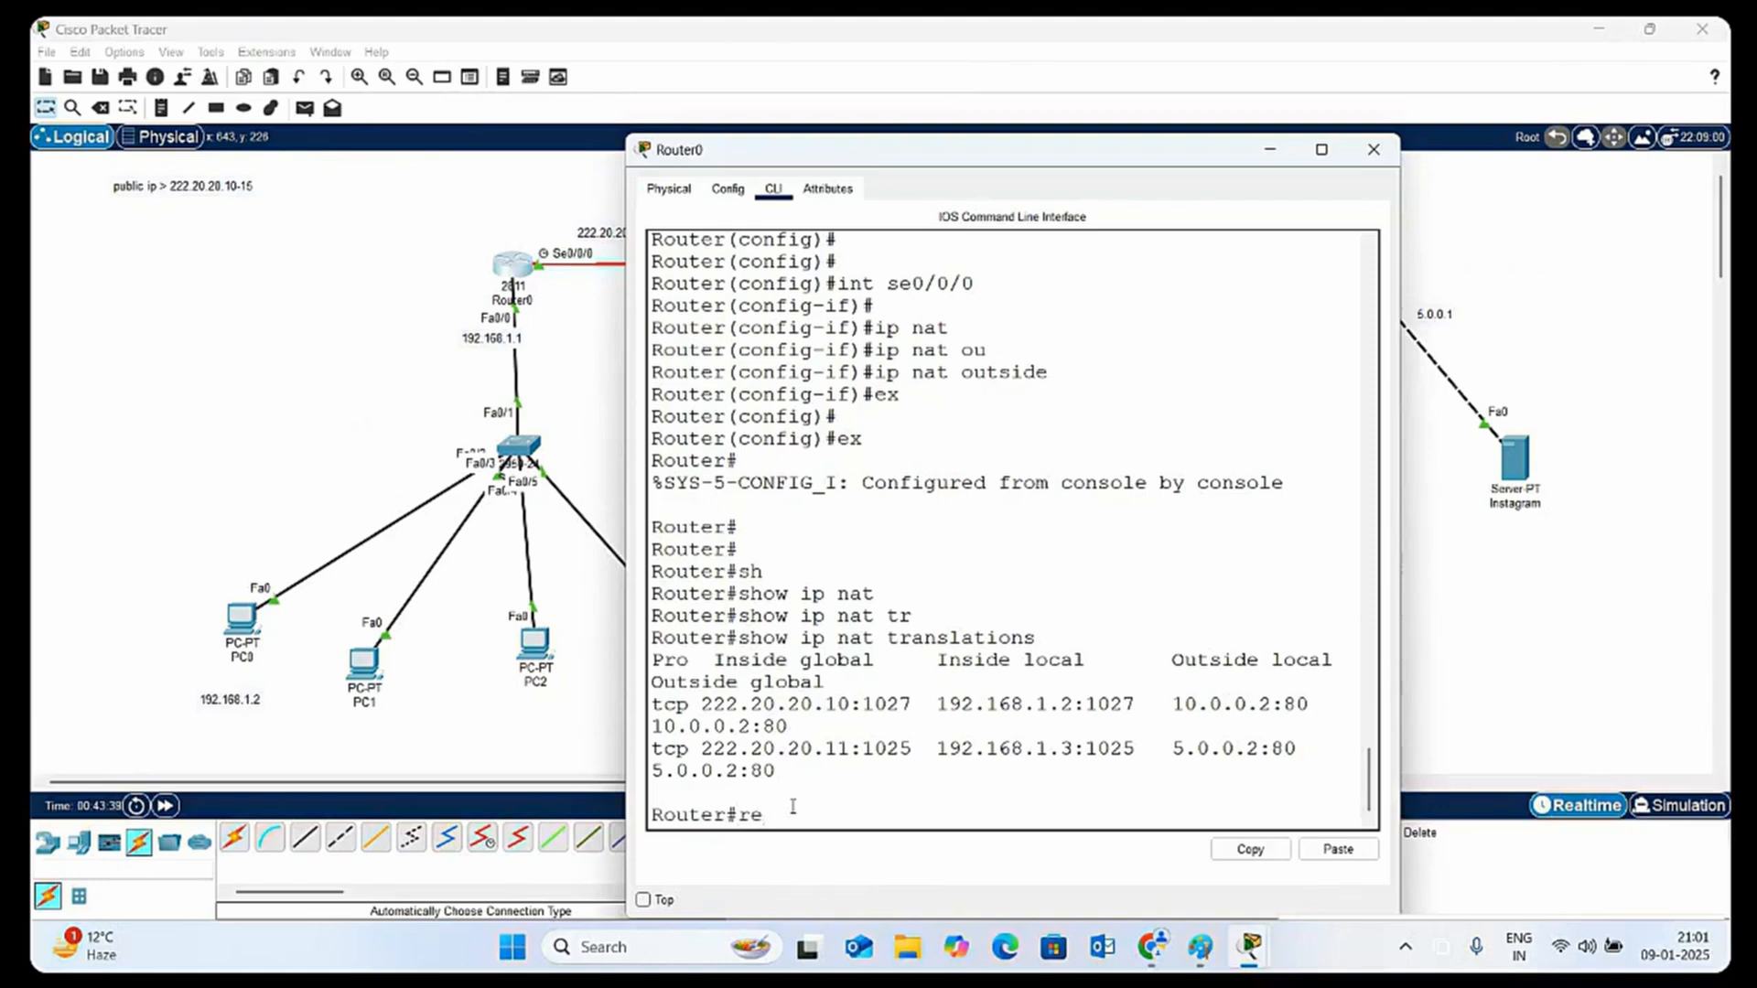
Reload Router0, answering yes to saving the modified configuration, and return to its user prompt after booting
text(loa)
key(Tab)
key(Return)
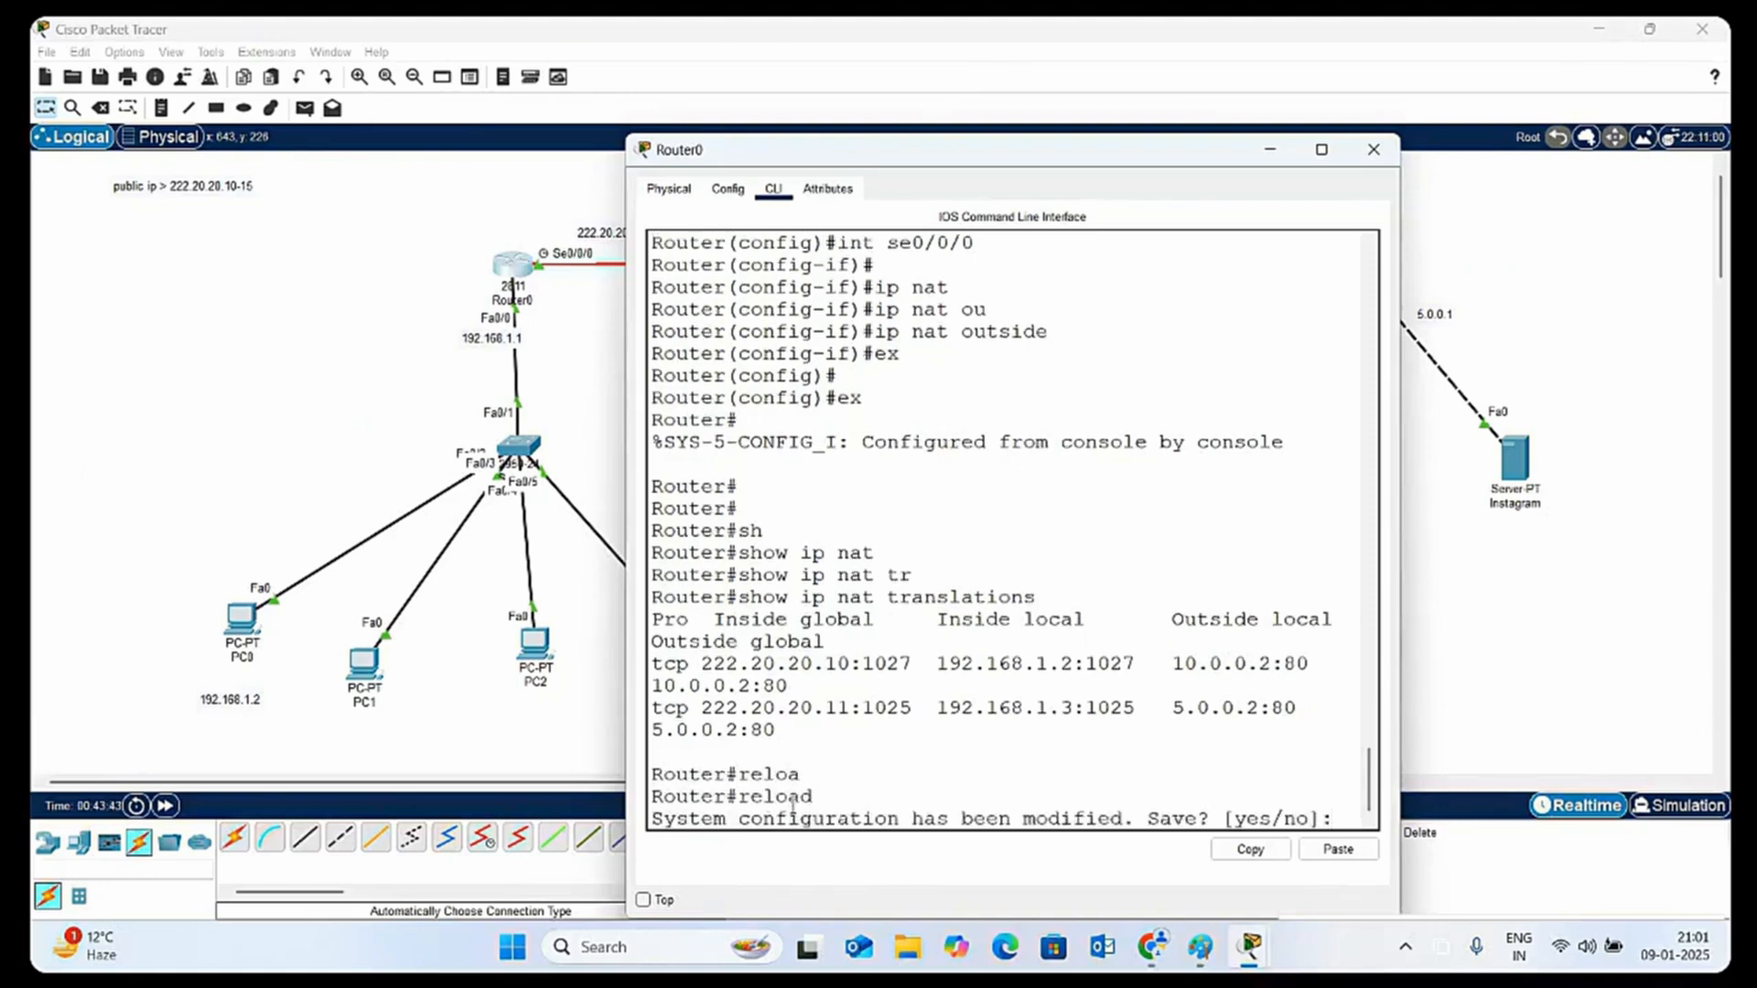
text(yes)
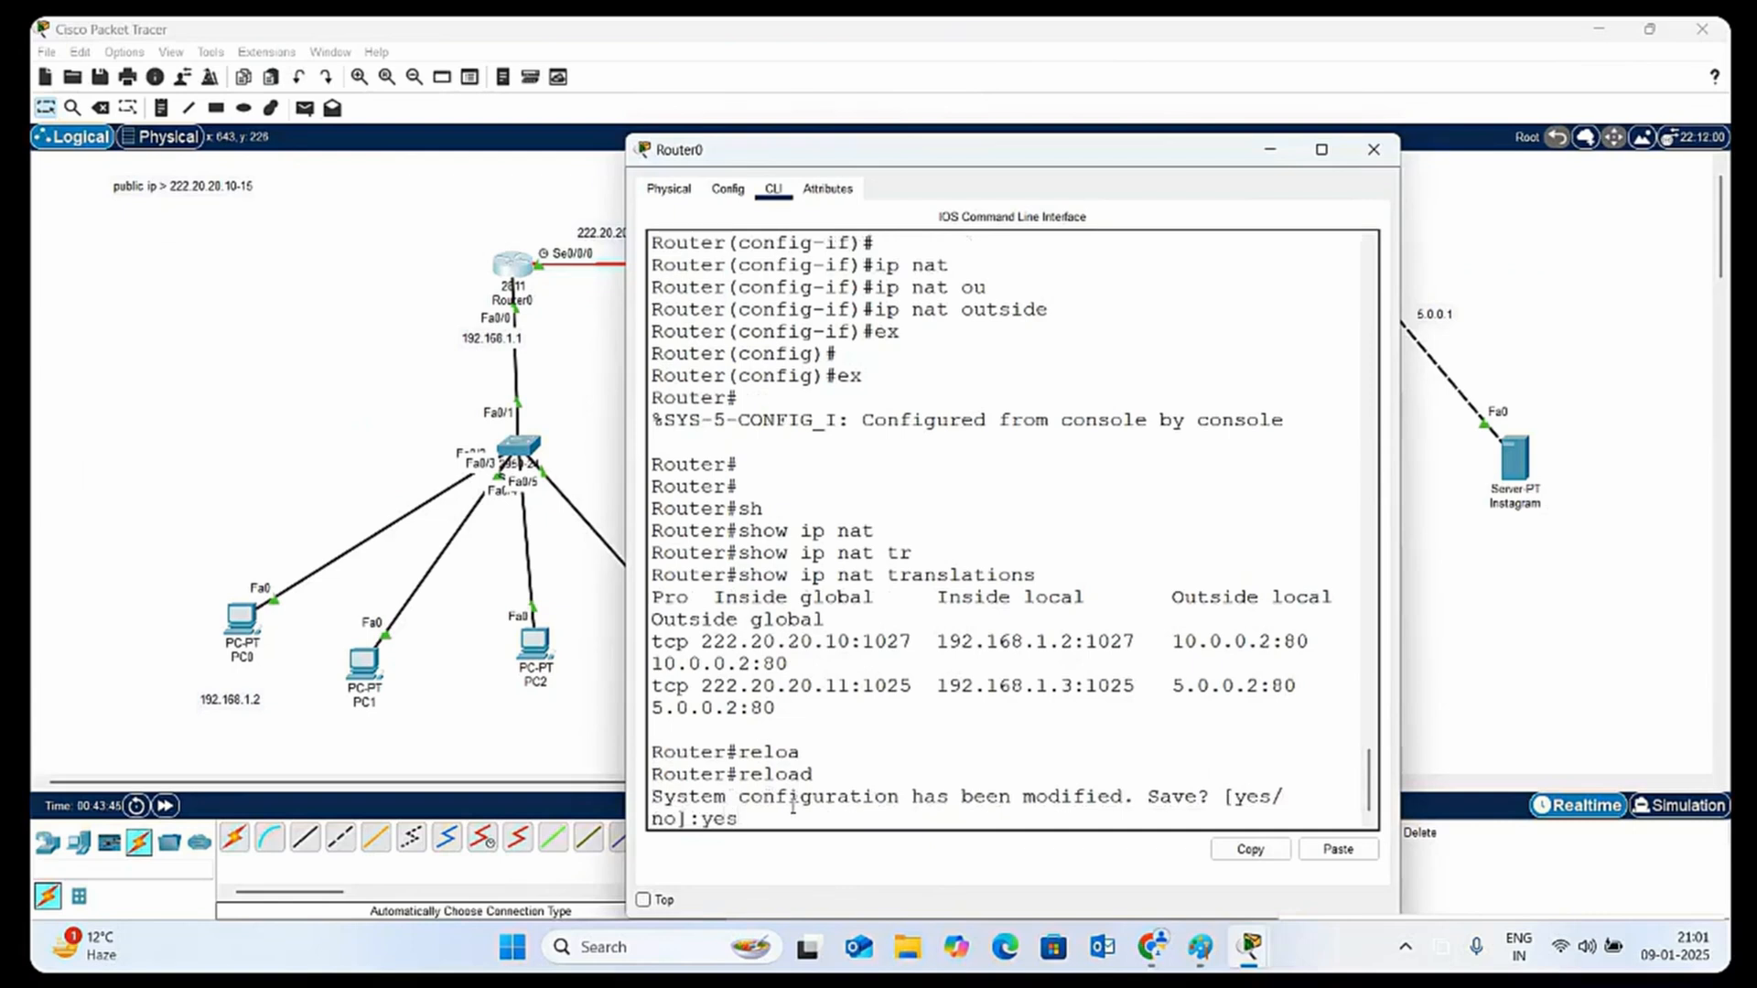
key(Return)
key(Return)
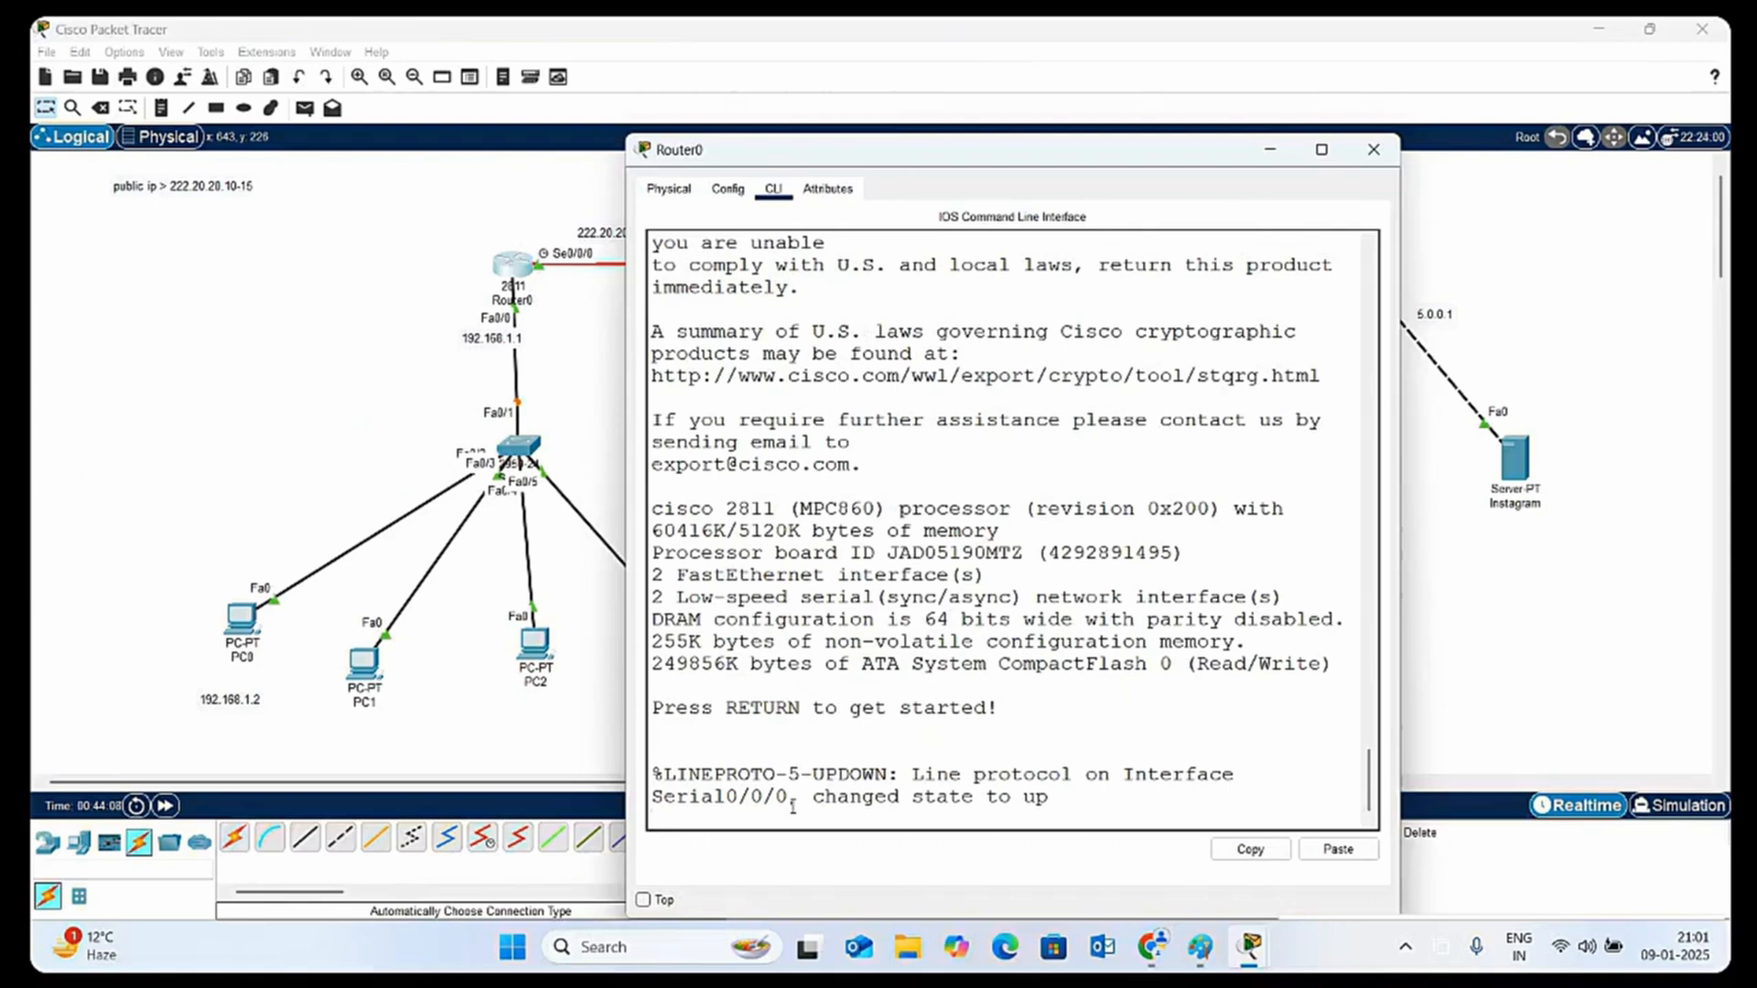
key(Return)
key(Return)
key(Return)
key(Return)
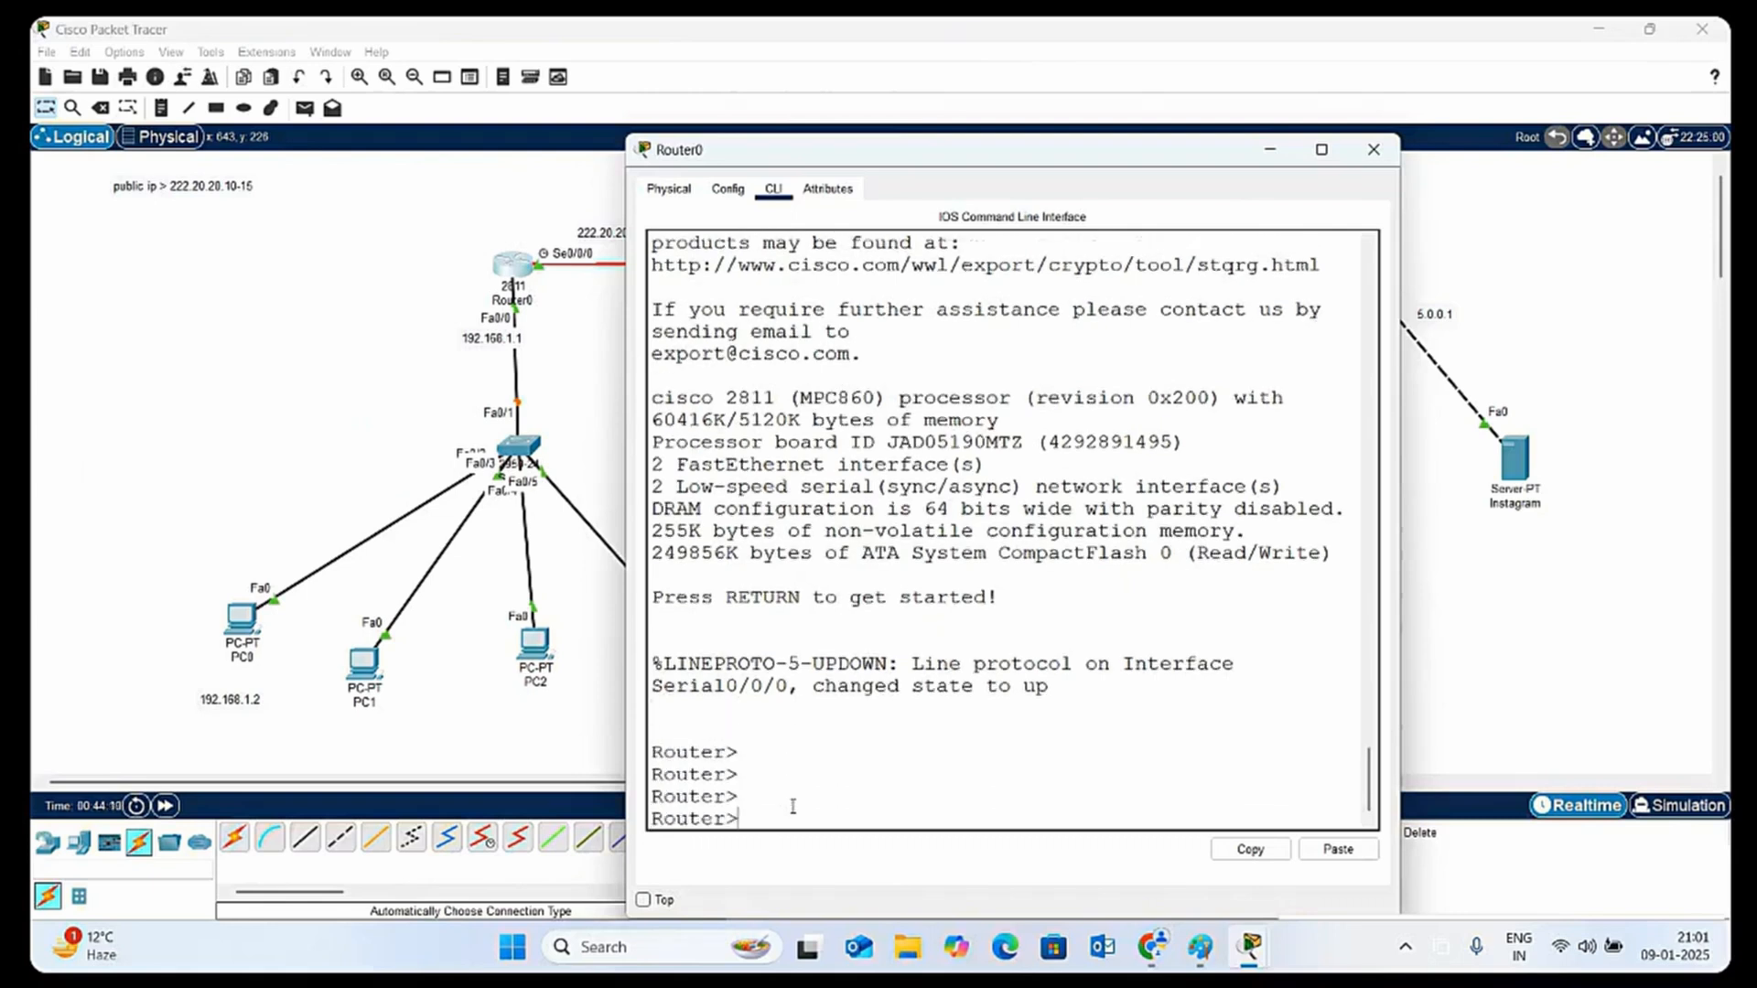
Check the configuration of Router0's FastEthernet0/1, Serial0/0/0 and Serial0/0/1 interfaces
click(731, 194)
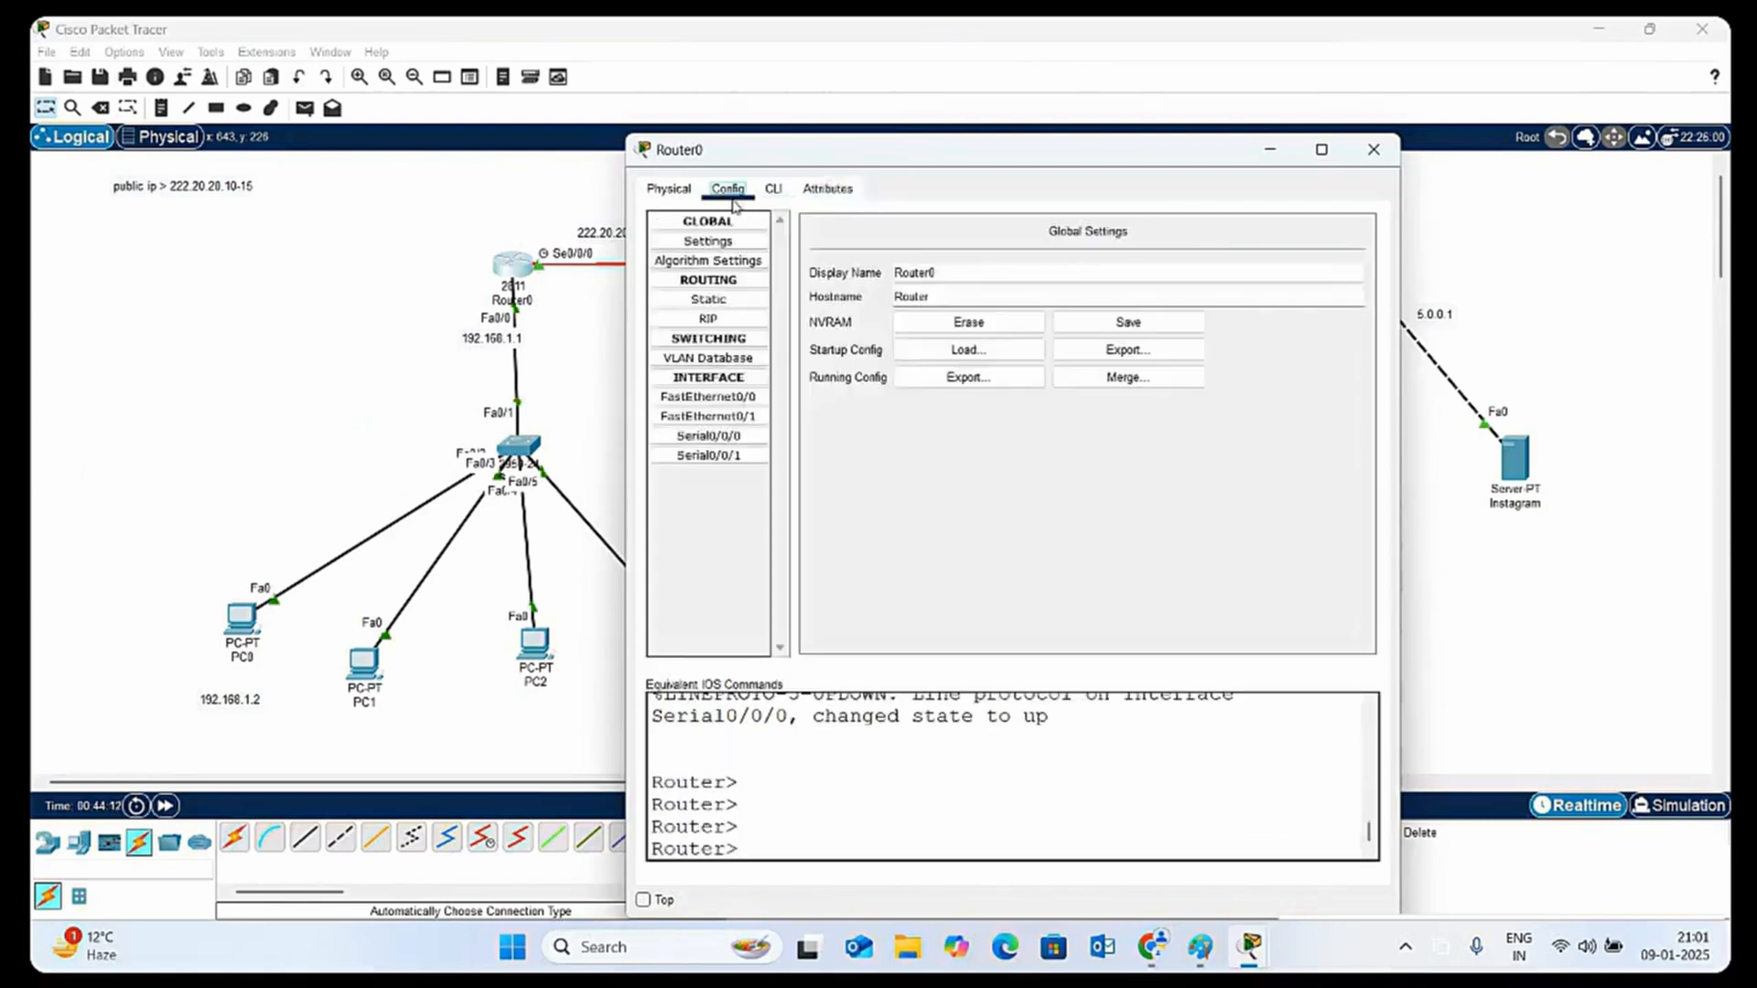
click(707, 417)
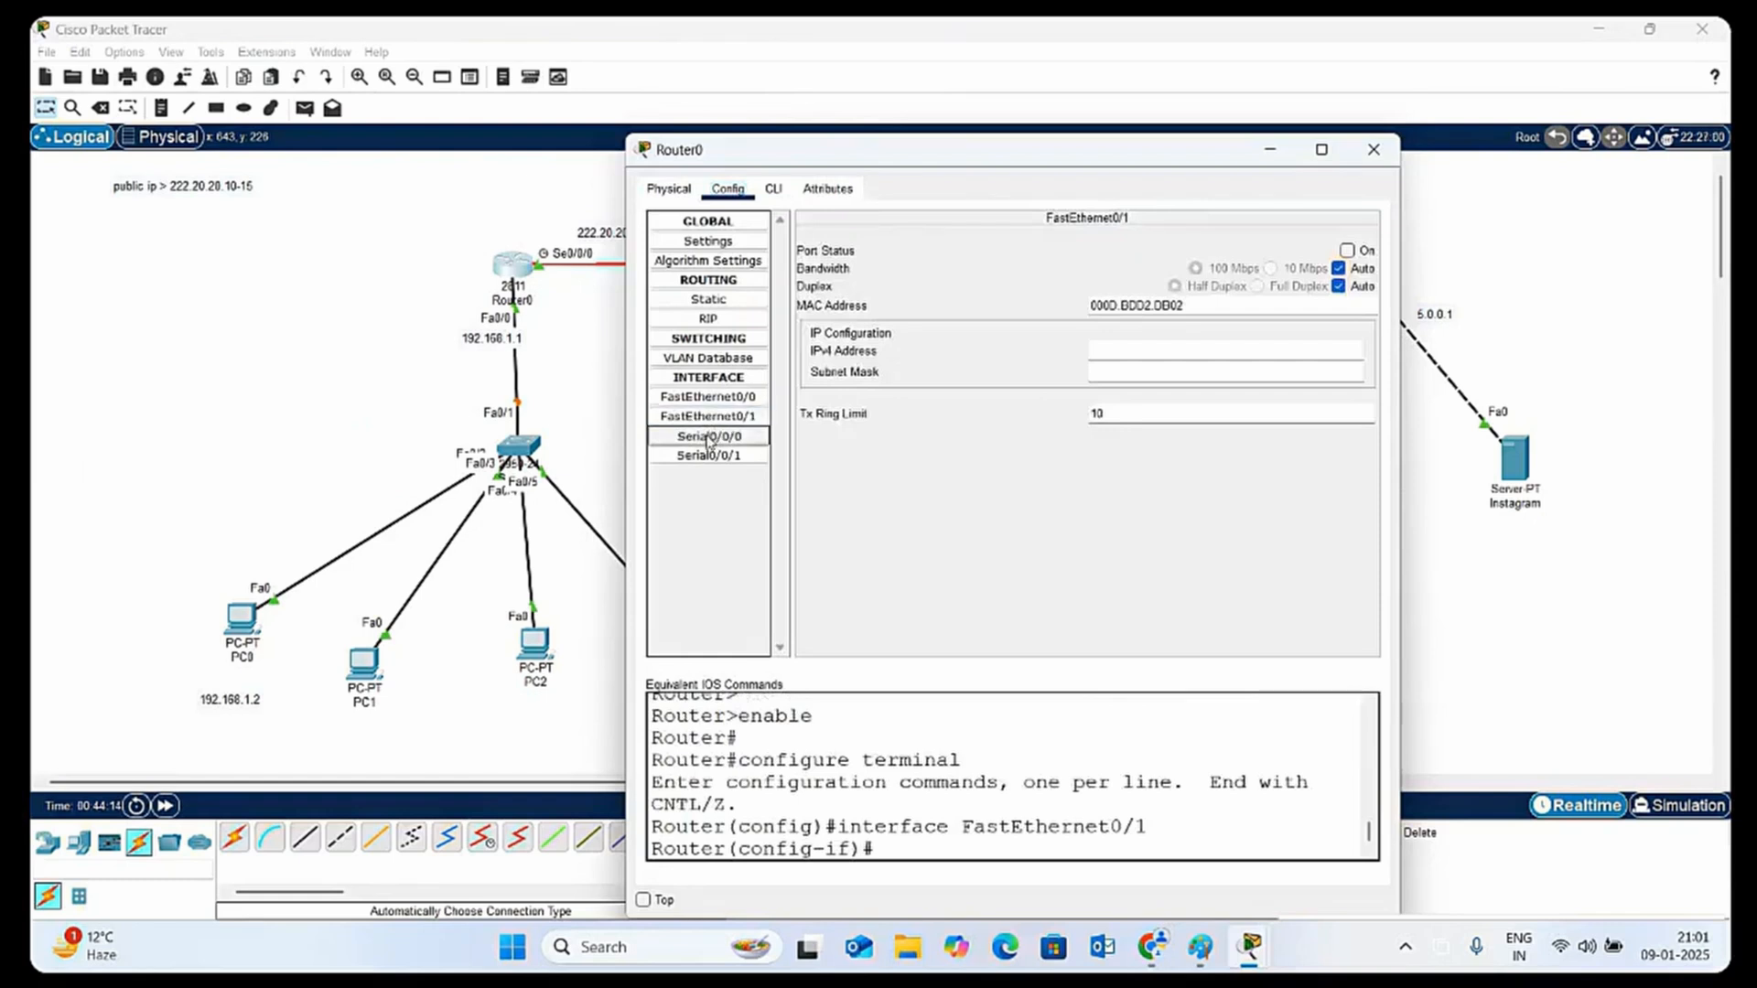
click(707, 437)
click(708, 455)
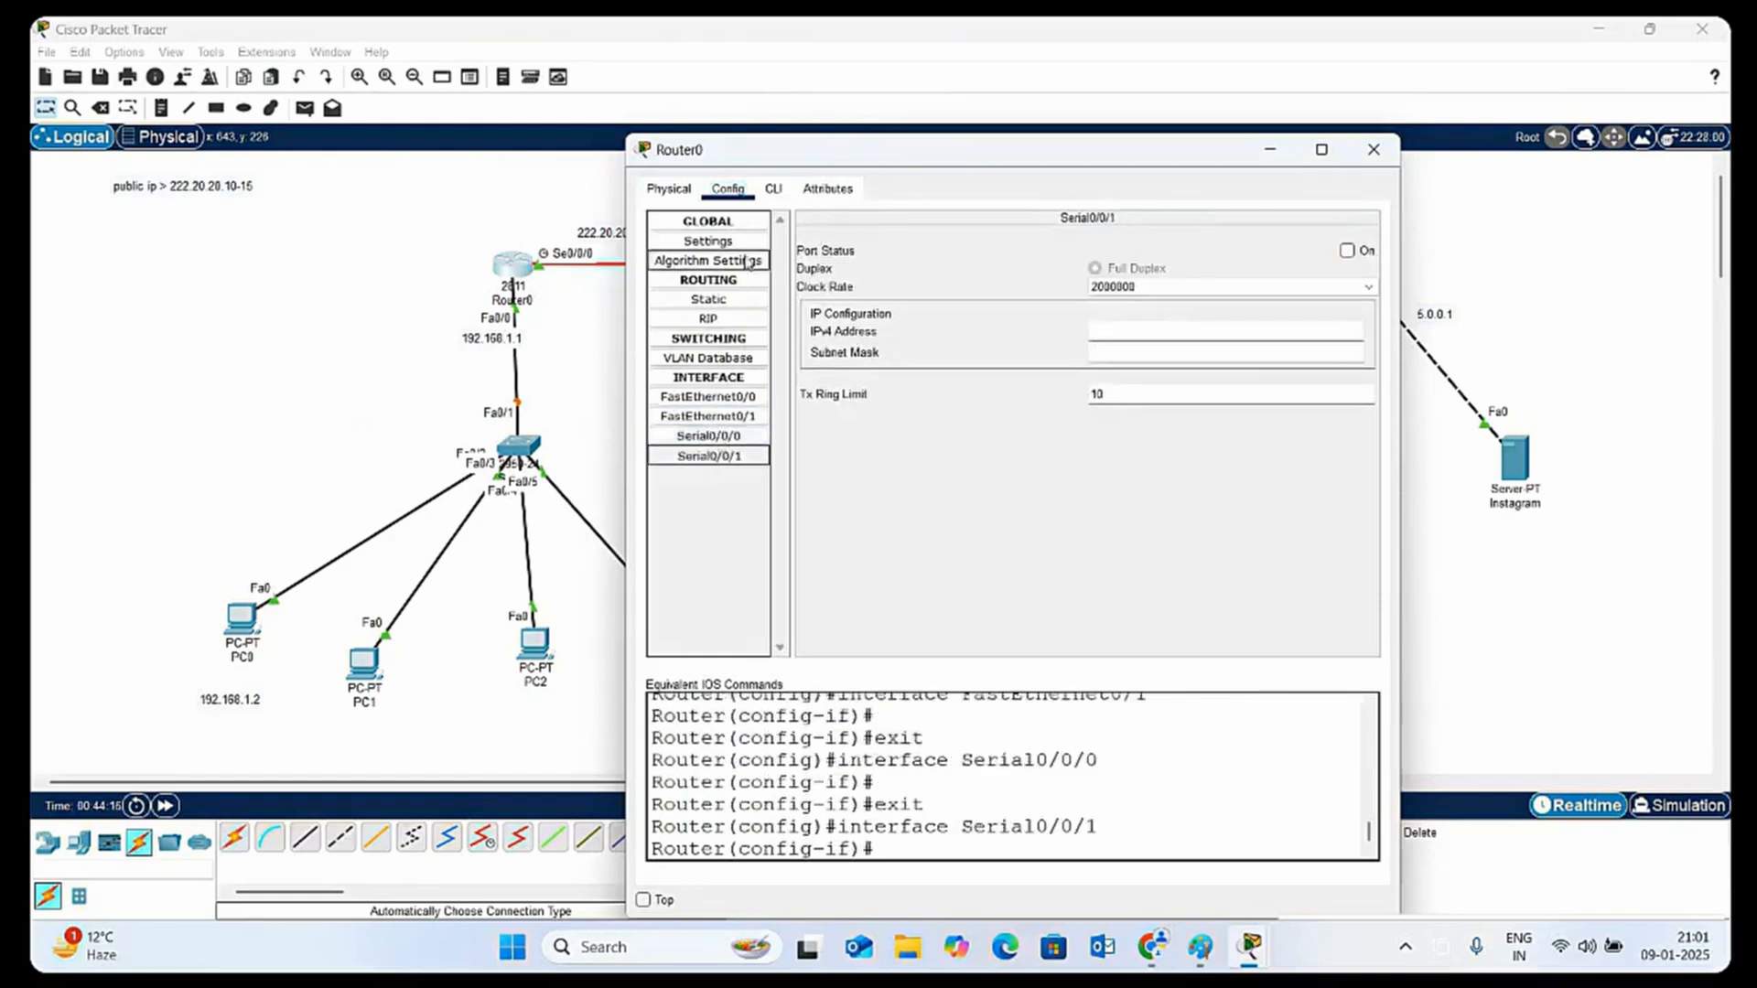
Power-cycle Router0 with the power switch on its chassis
click(669, 188)
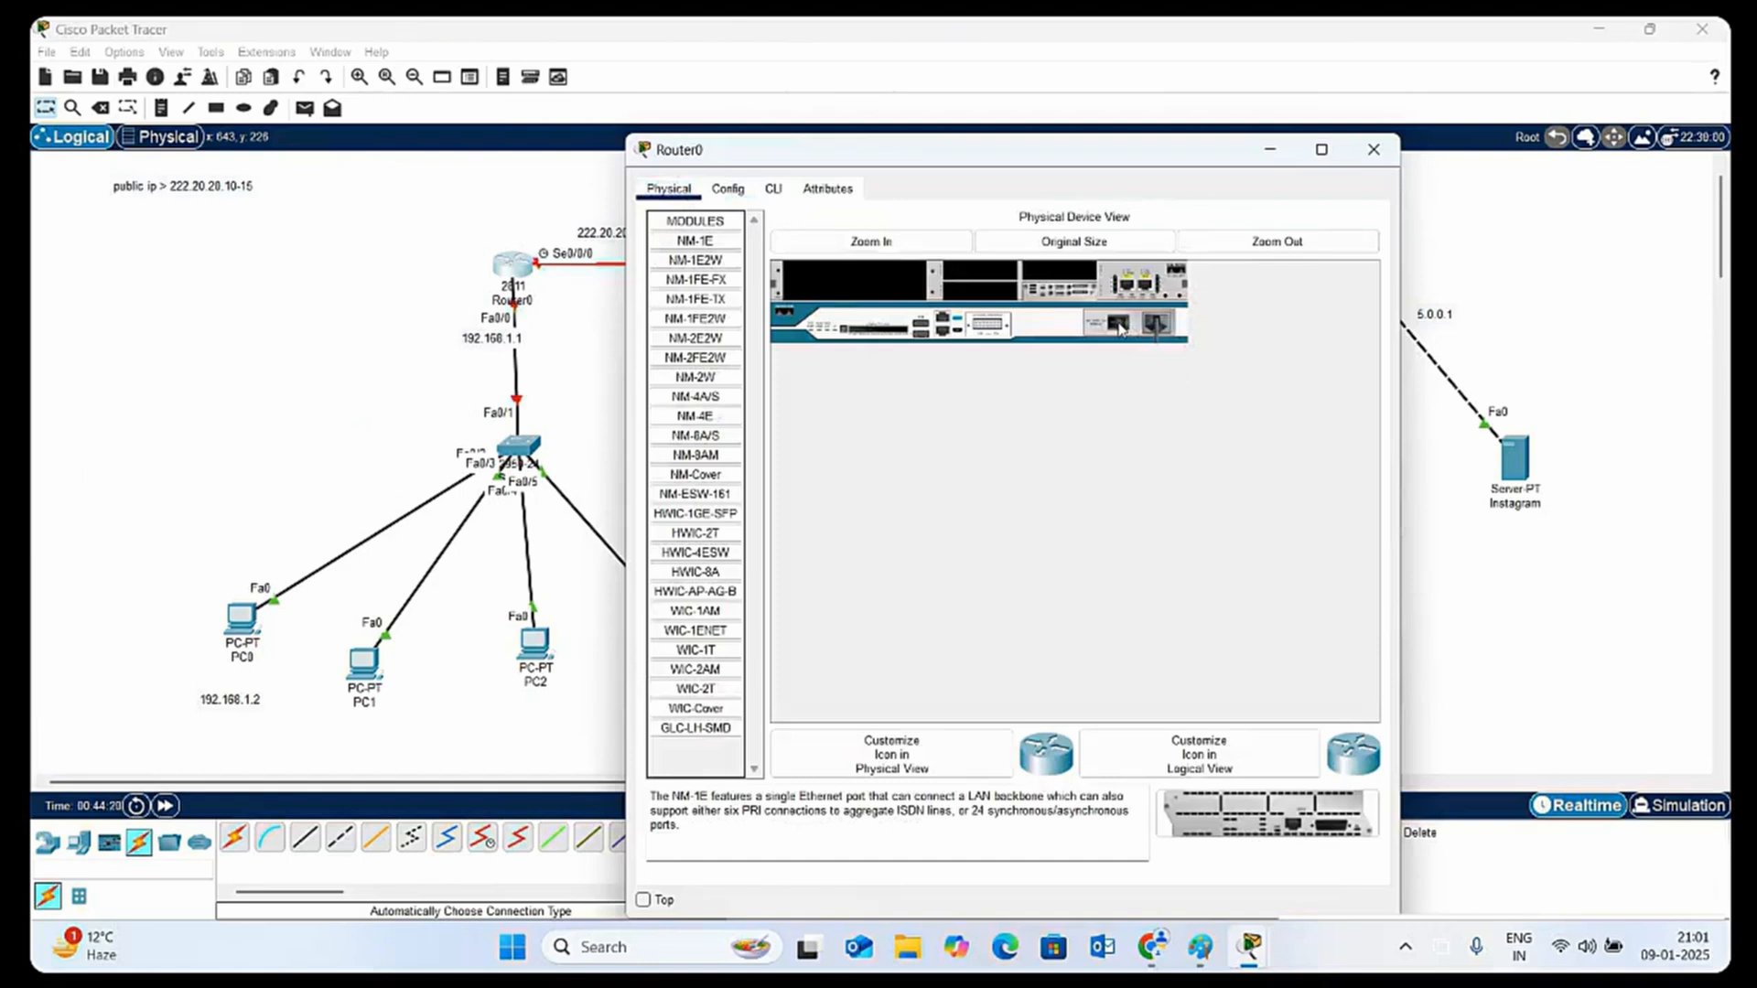
click(1118, 327)
click(744, 190)
click(1059, 567)
Recheck the FastEthernet0/1, Serial0/0/0 and Serial0/0/1 interface settings on Router0 after the restart
click(728, 192)
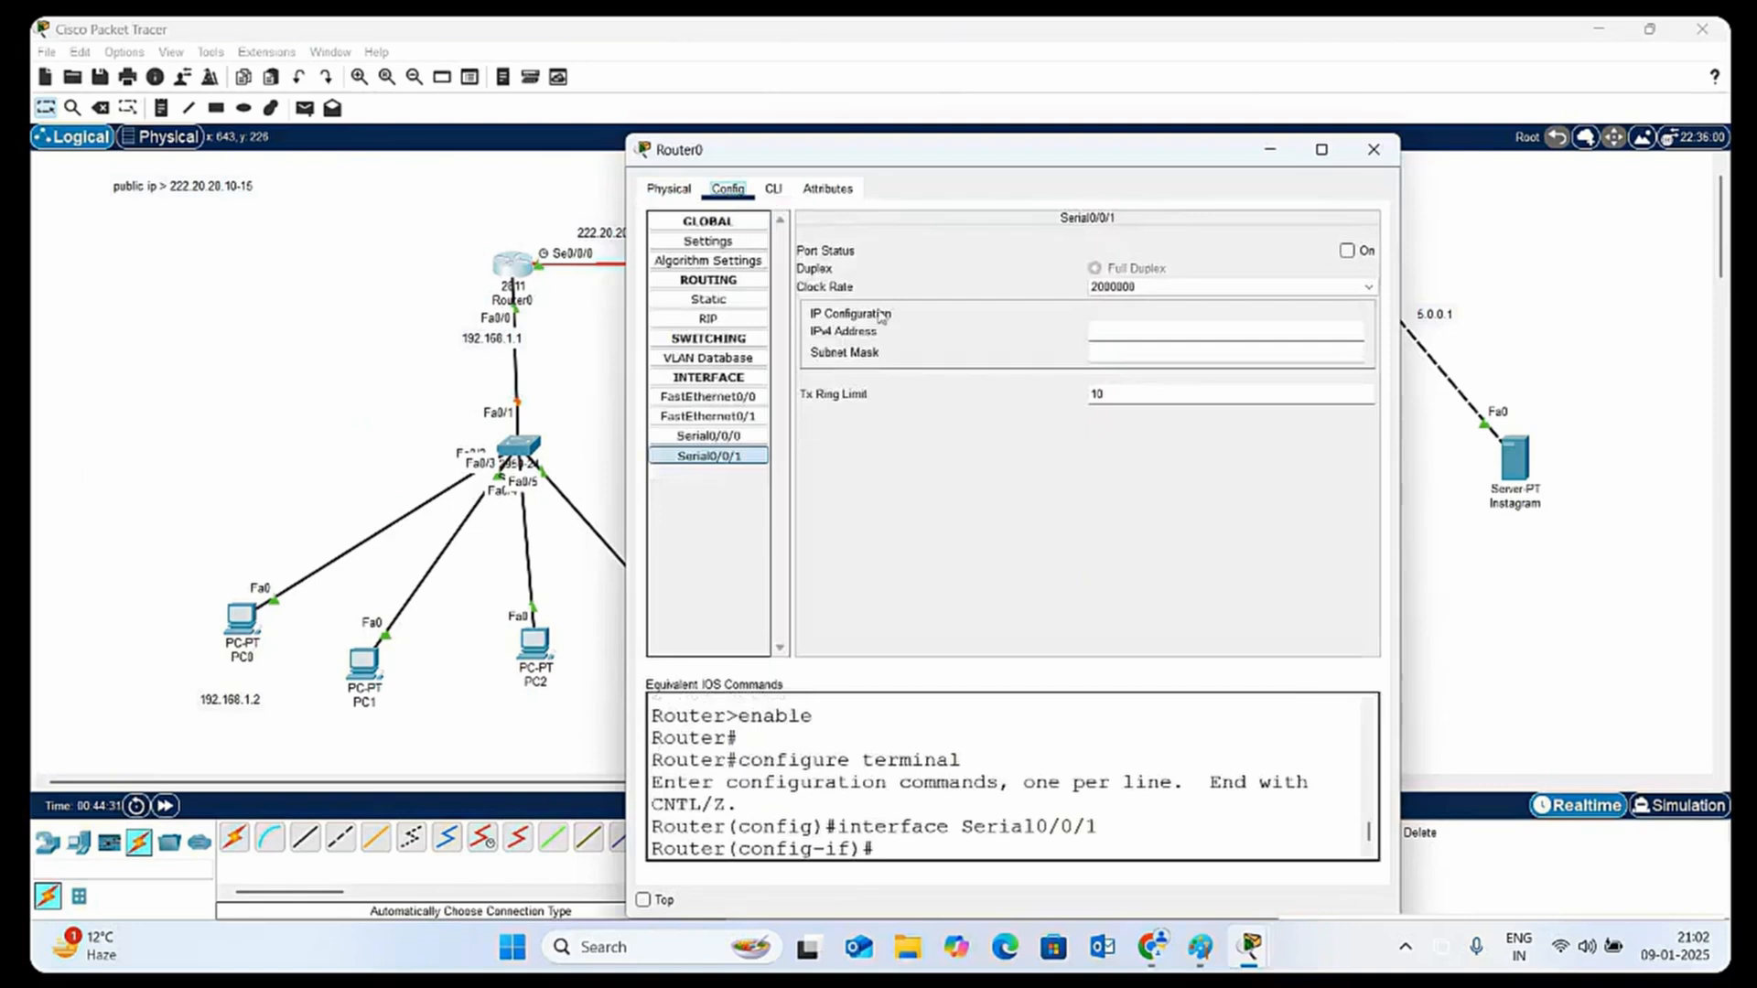
click(773, 190)
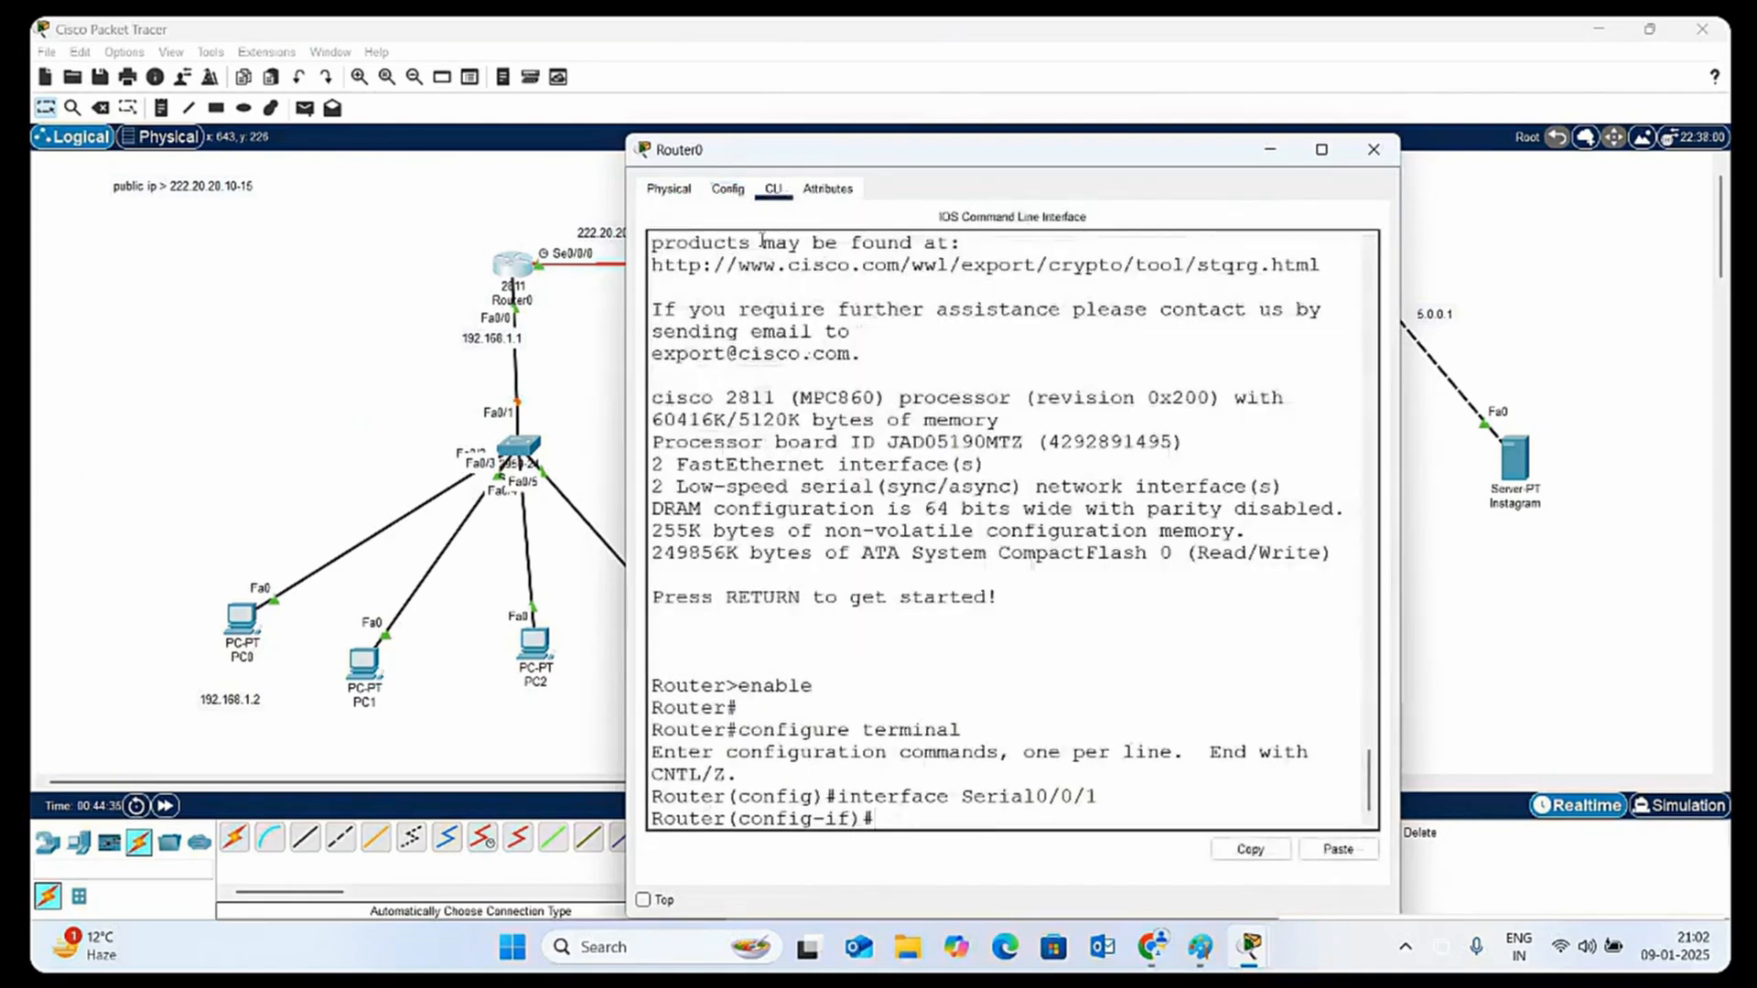
click(727, 190)
click(709, 416)
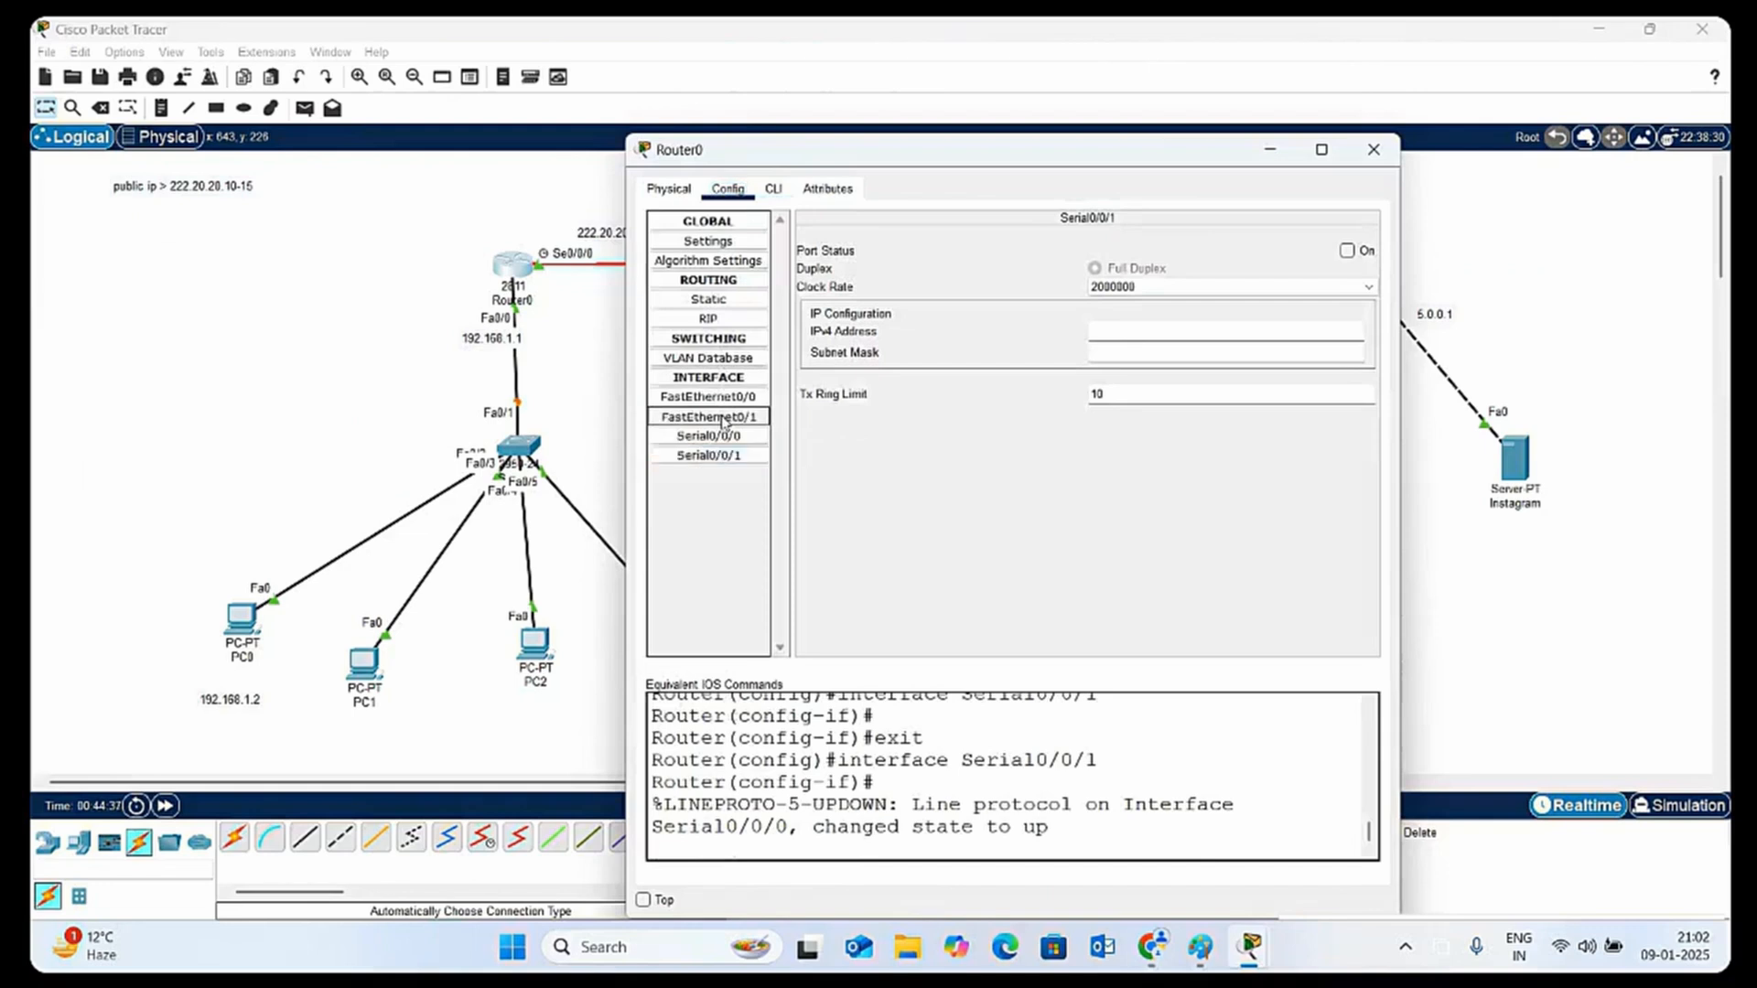
click(729, 437)
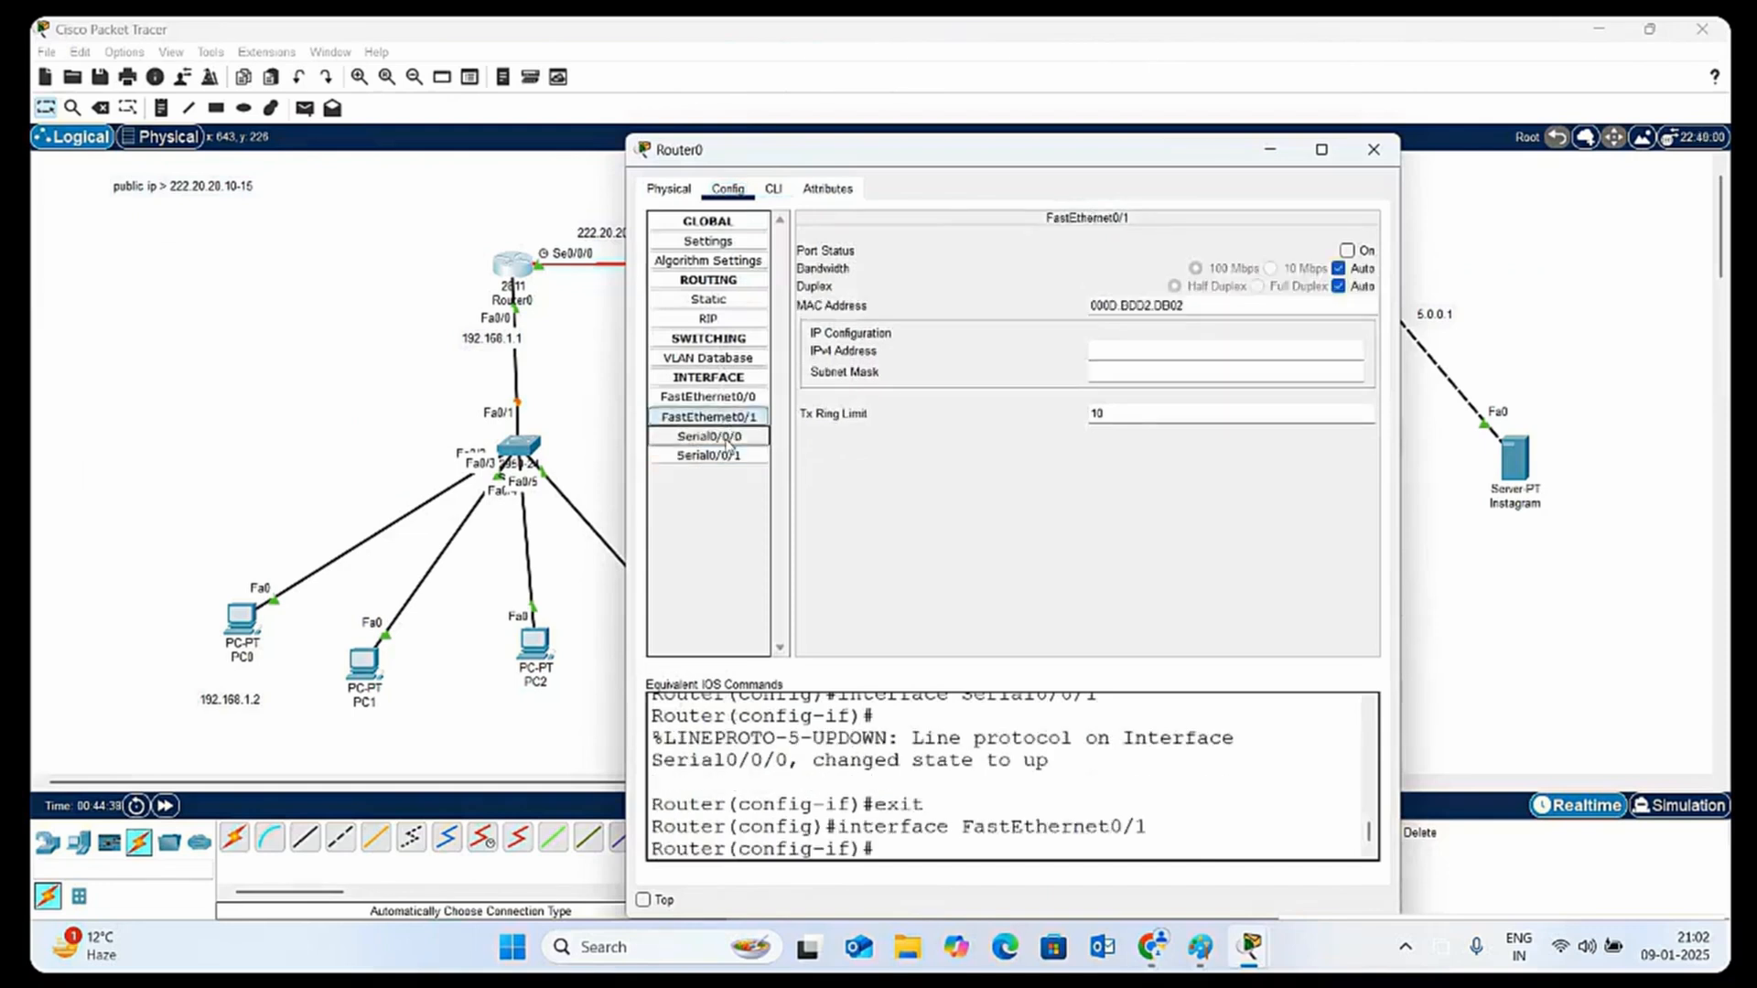
click(732, 457)
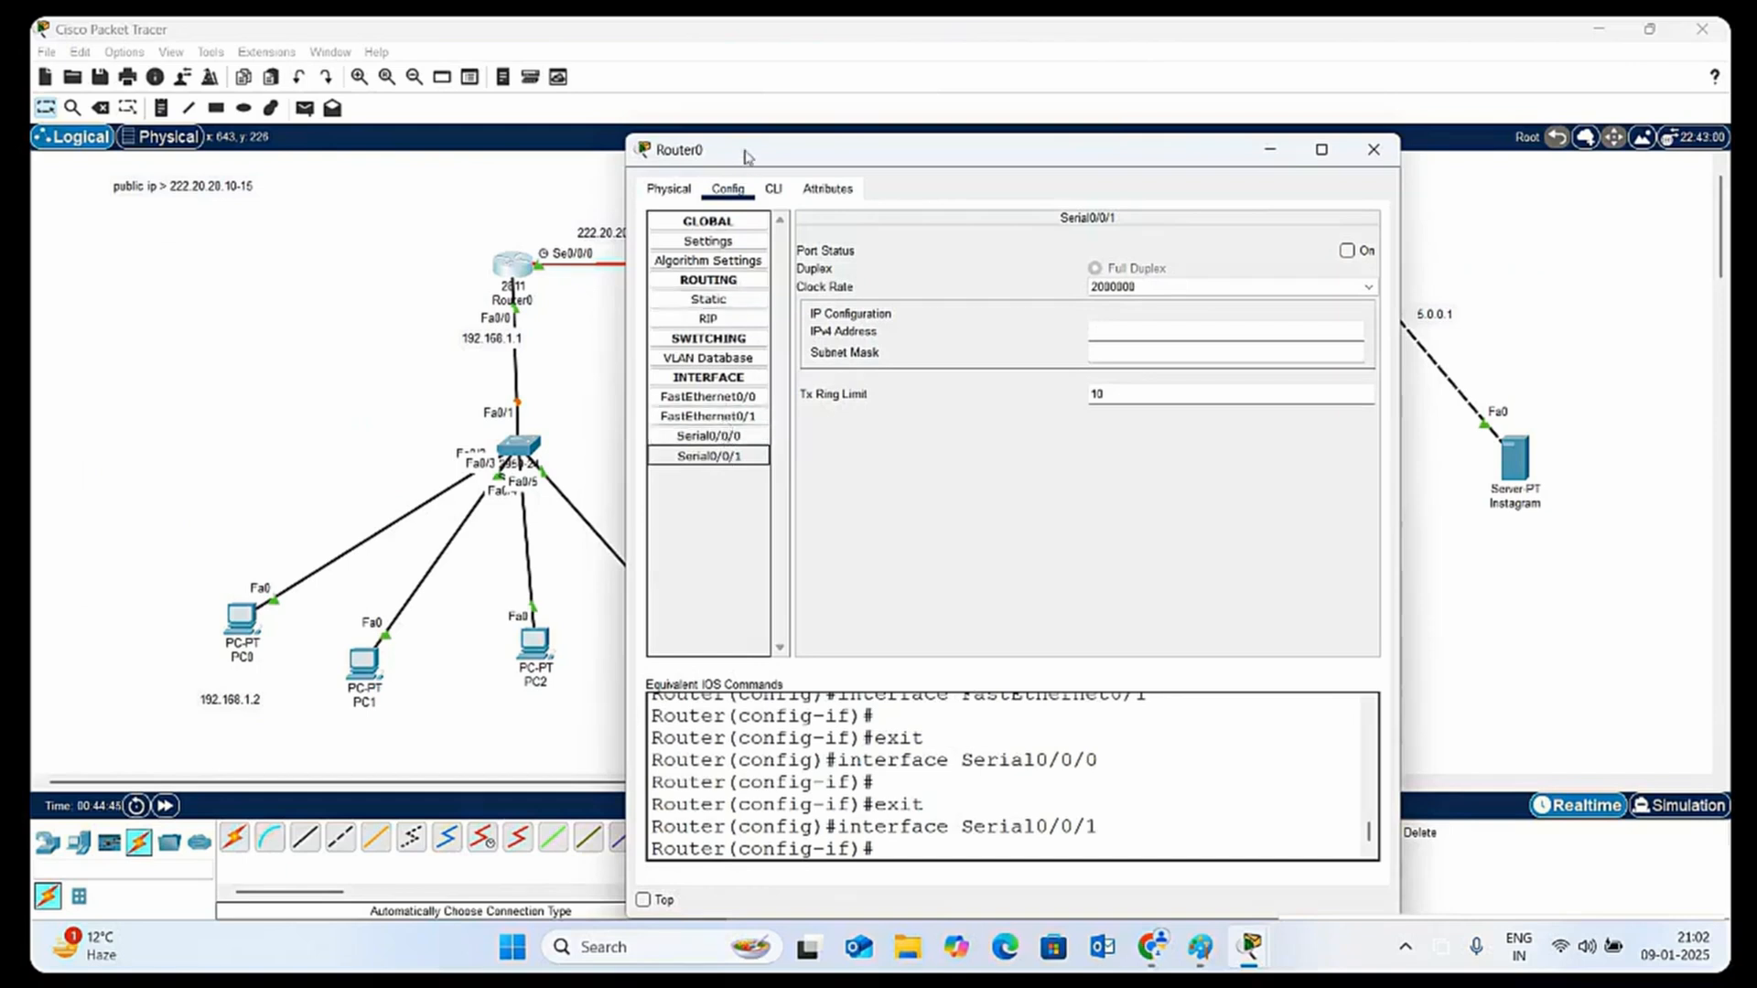
Exit Serial0/0/1 and global configuration modes on Router0's command line to reach privileged EXEC mode
click(772, 190)
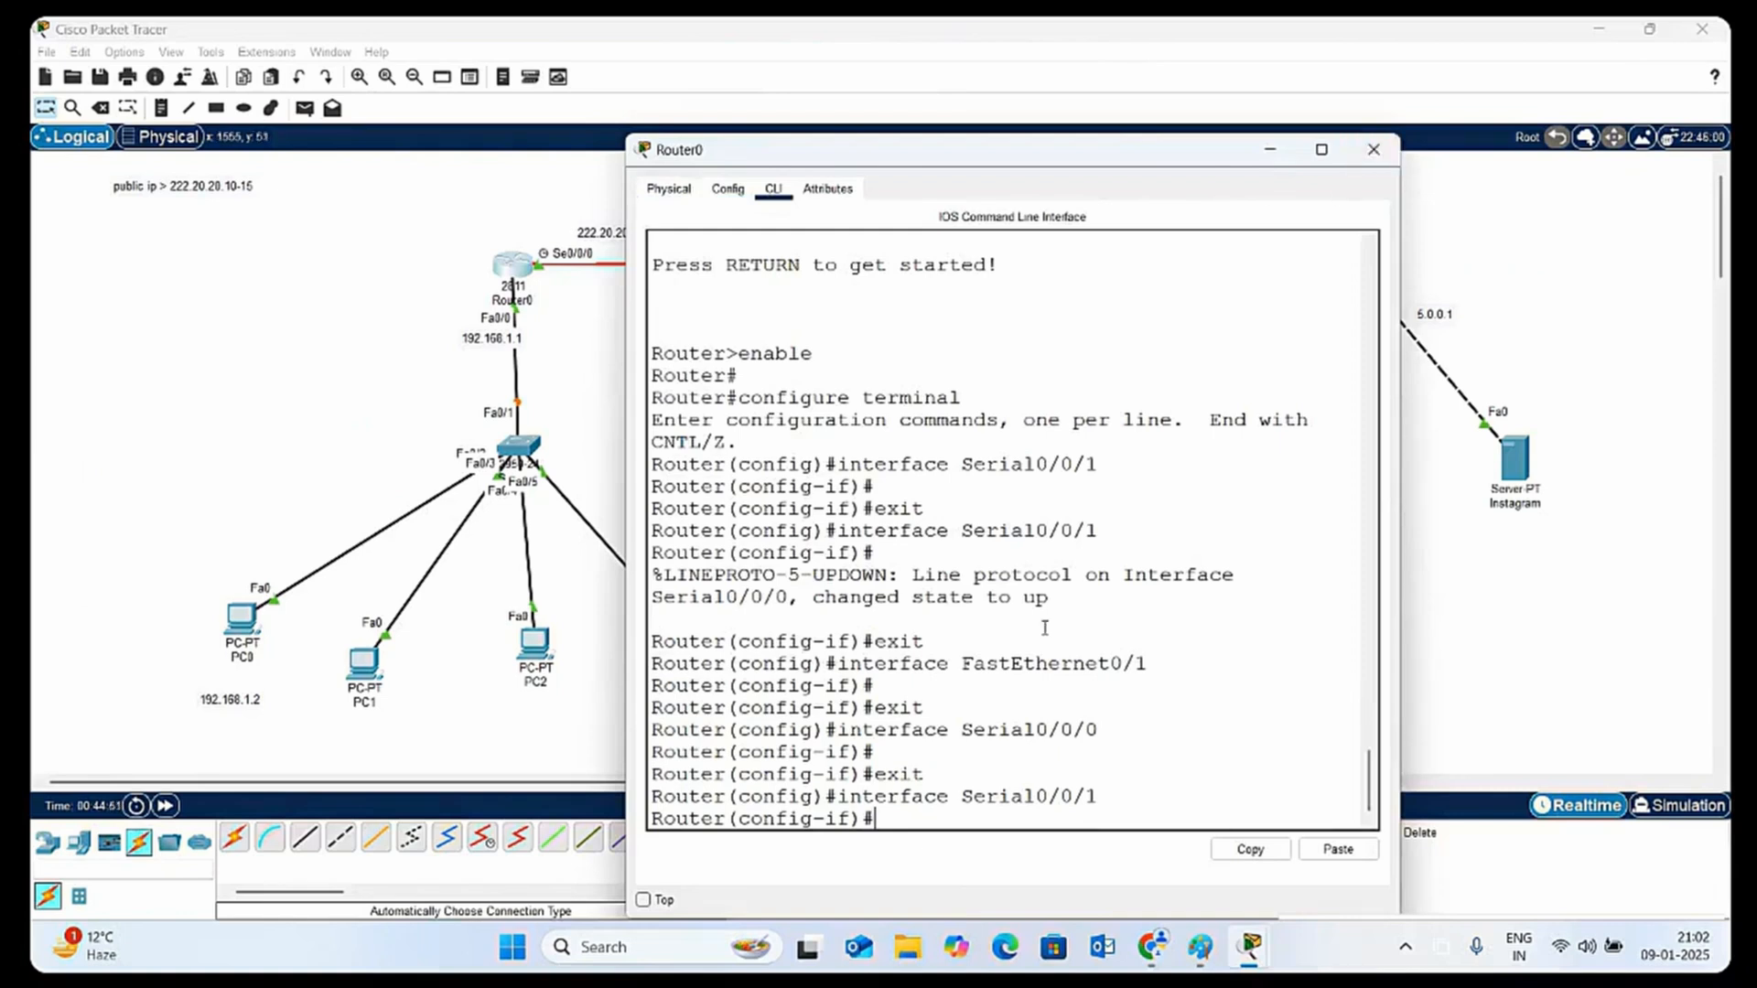
text(ex)
key(Return)
key(Return)
key(Return)
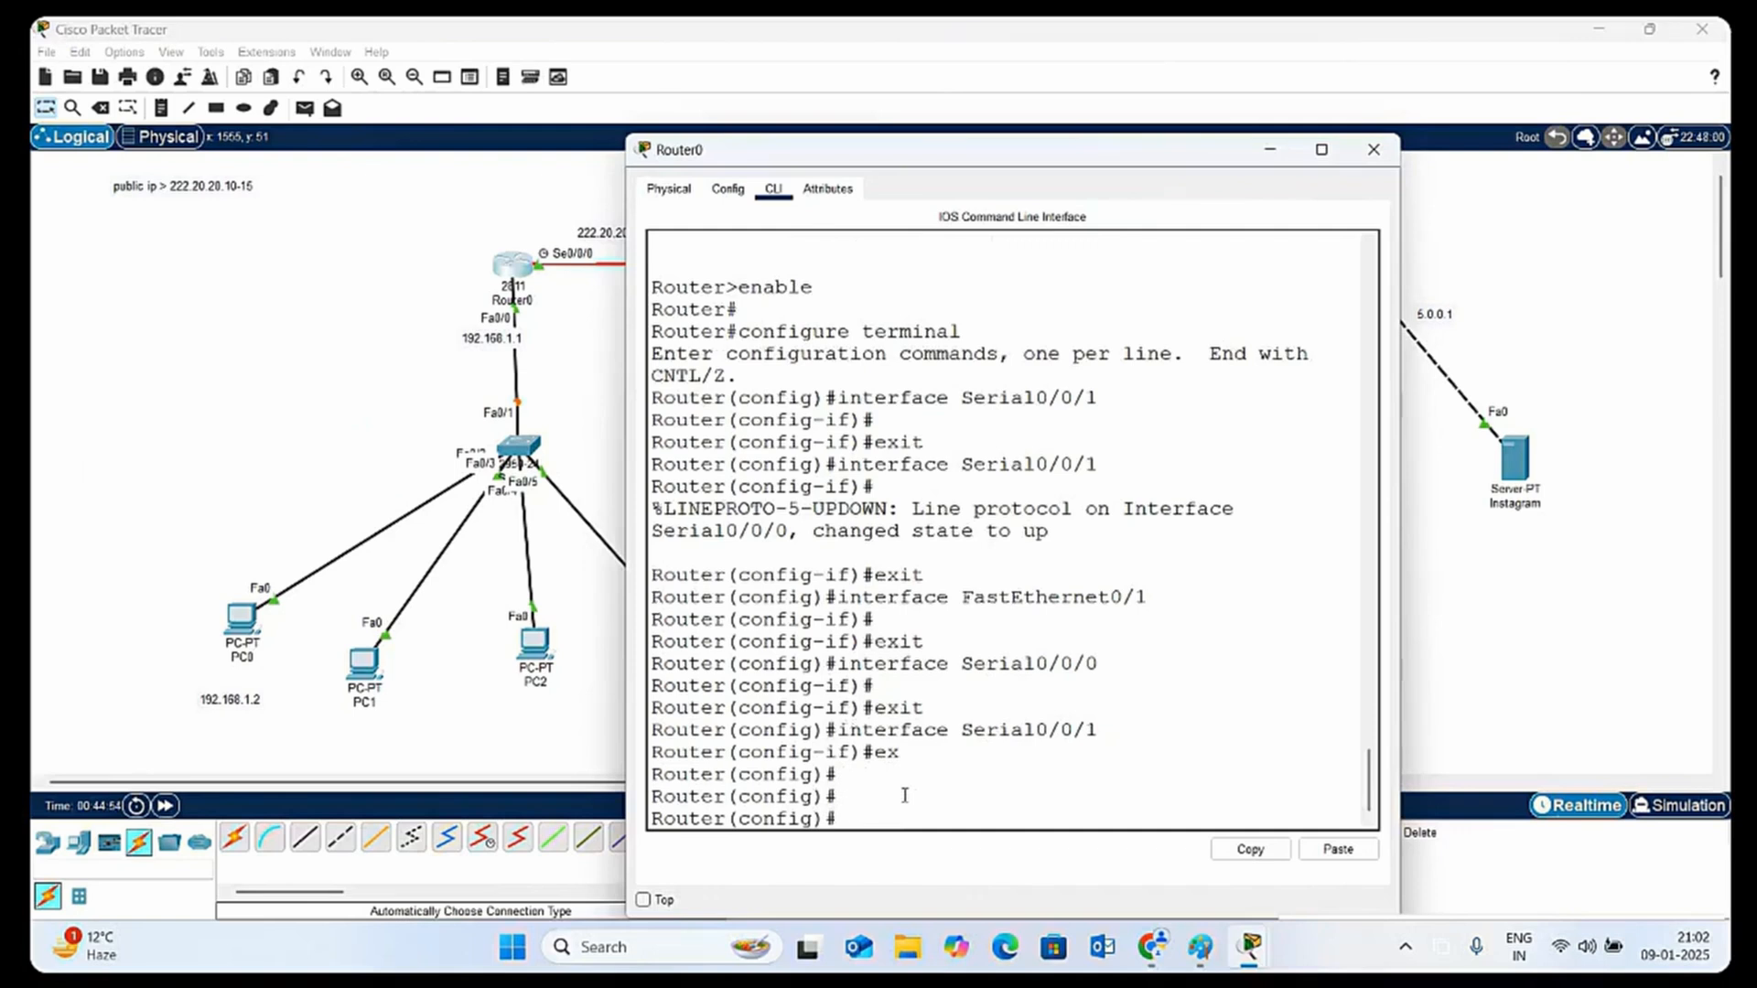
text(ex)
key(Return)
key(Return)
key(Return)
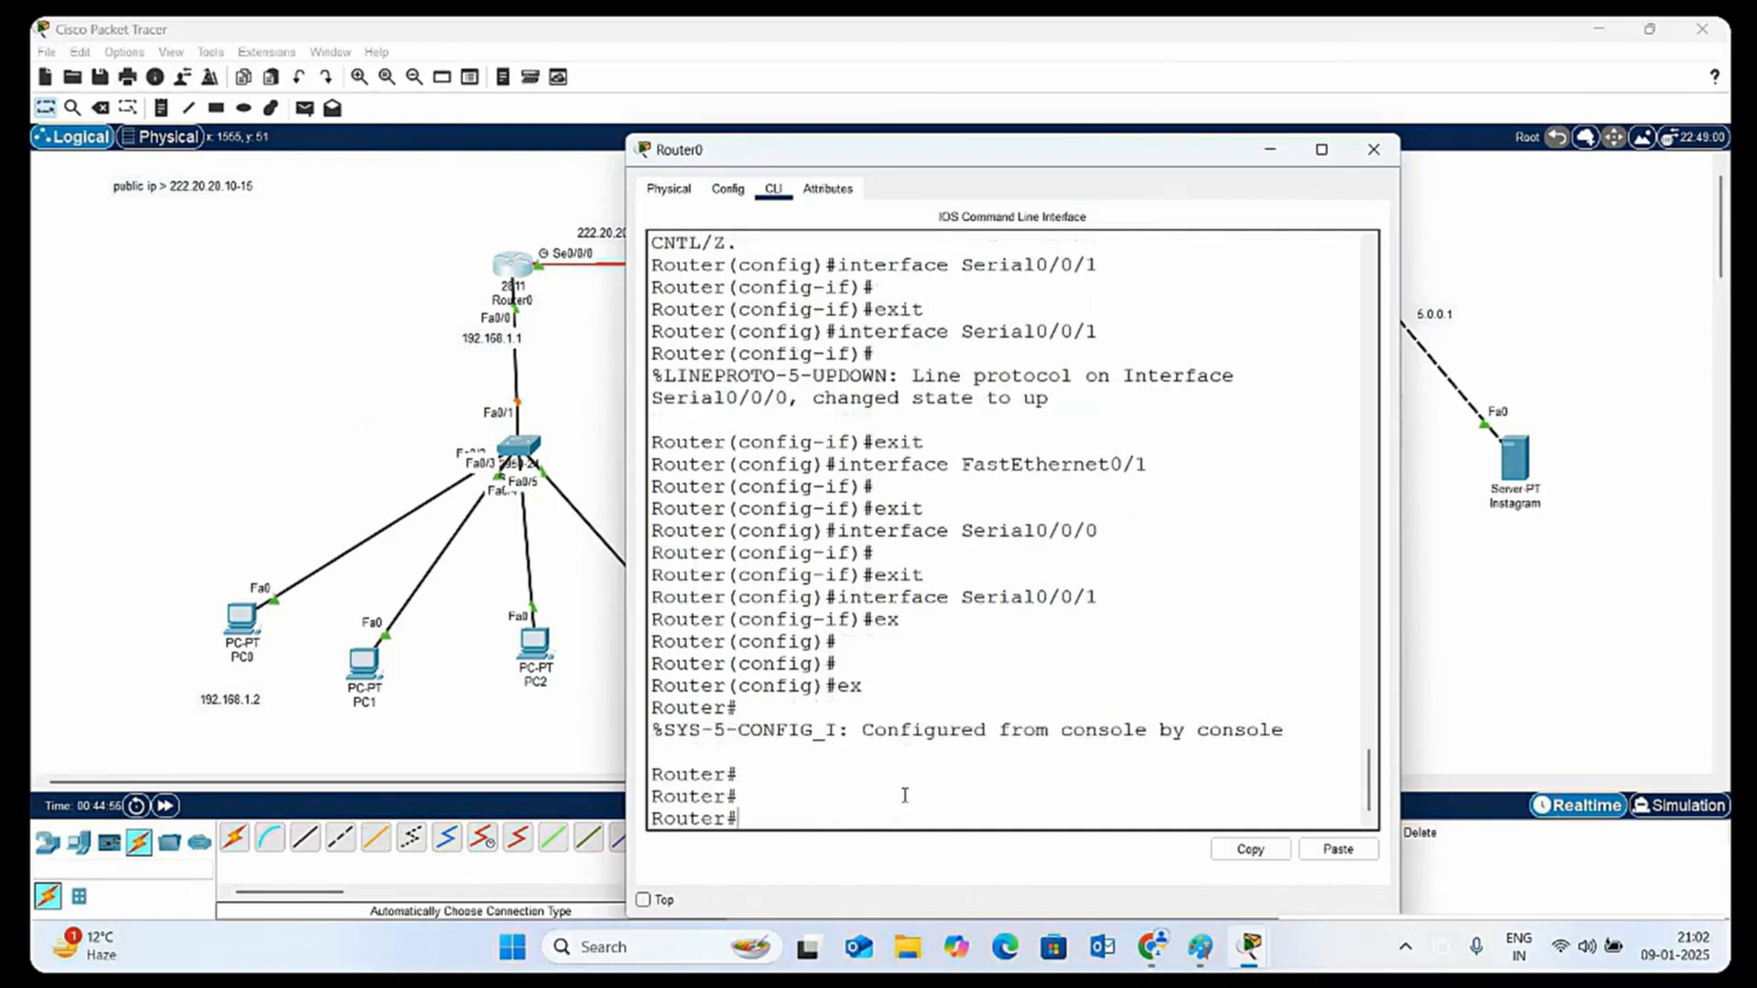
Try to restart Router0 with the reboot command
text(rebo)
key(Tab)
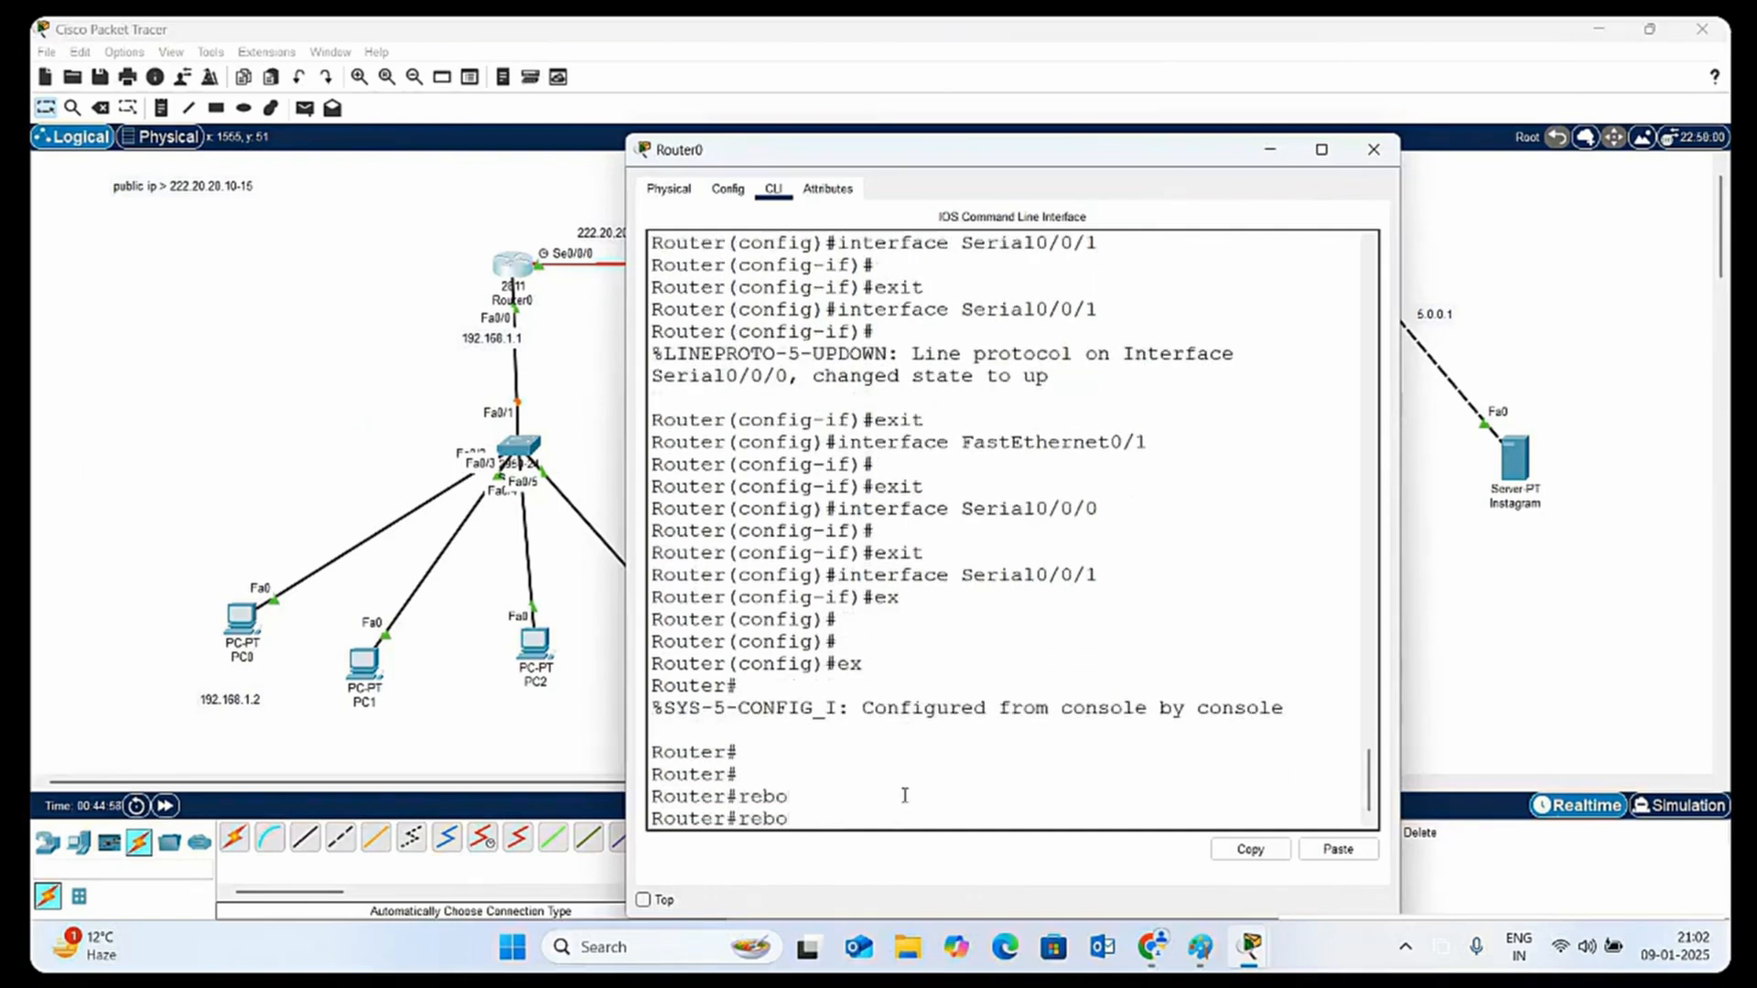
key(BackSpace)
key(BackSpace)
key(BackSpace)
key(BackSpace)
text(reboot)
key(Return)
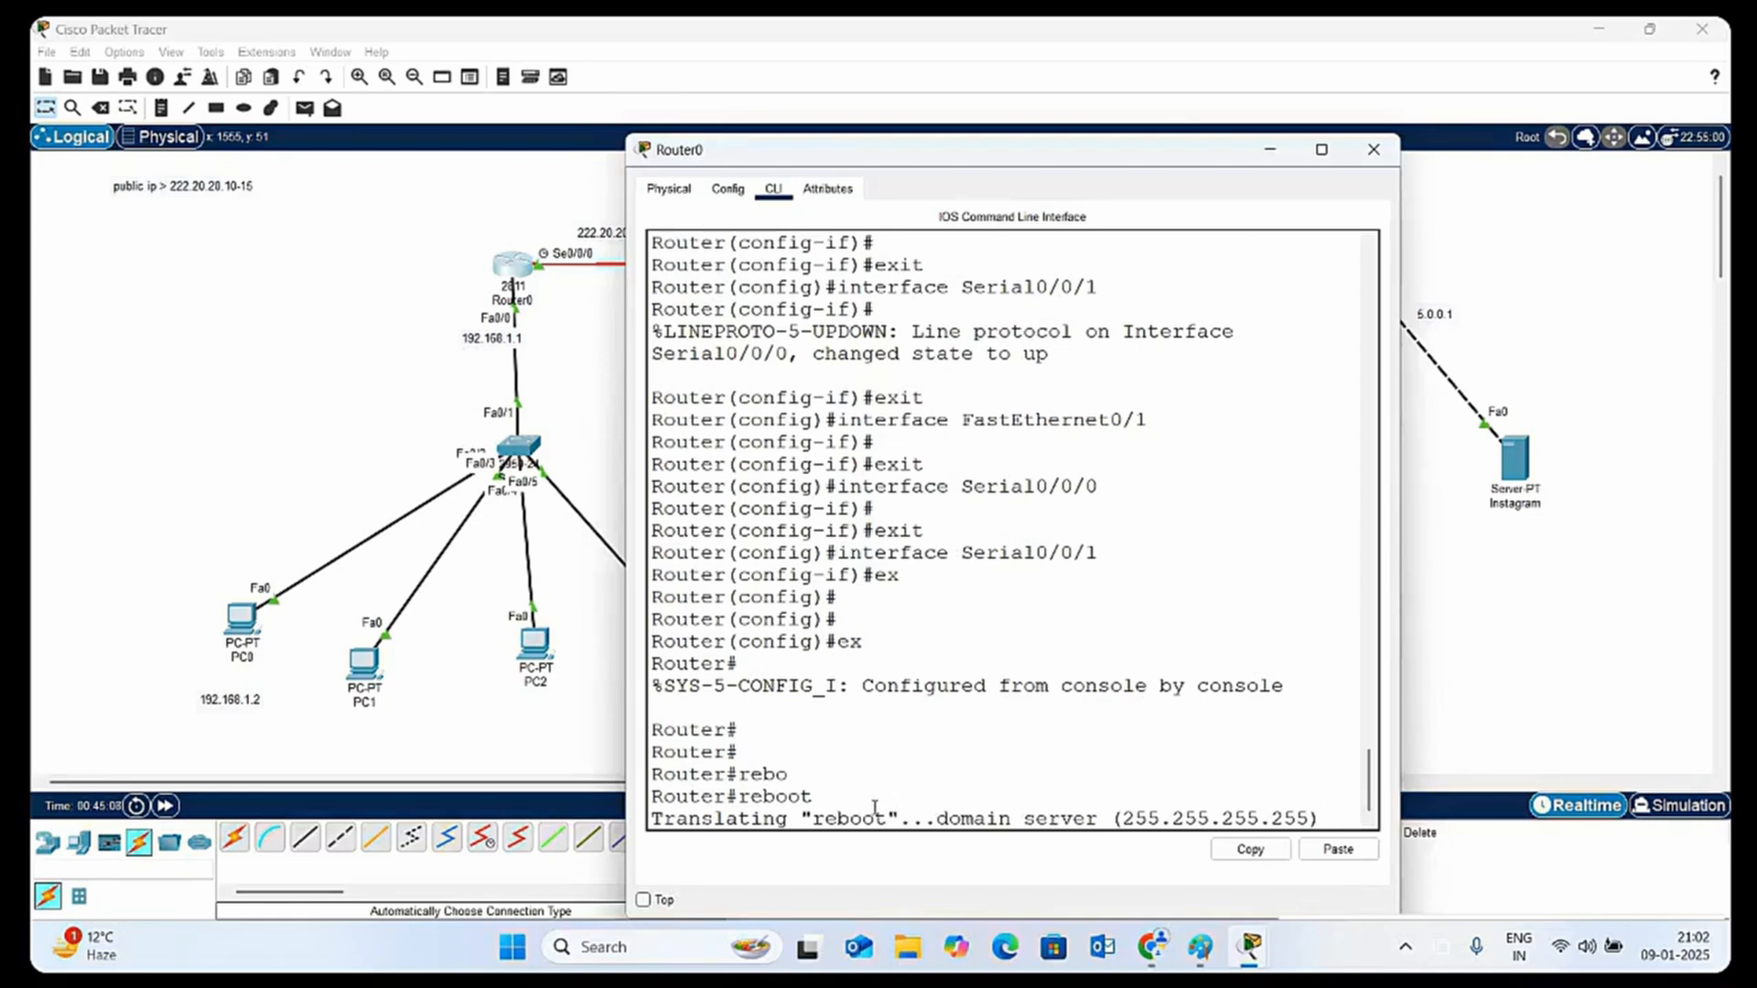
Power-cycle Router0 and review its Serial0/0/0, FastEthernet0/1 and FastEthernet0/0 settings, closing the device window when done
click(655, 192)
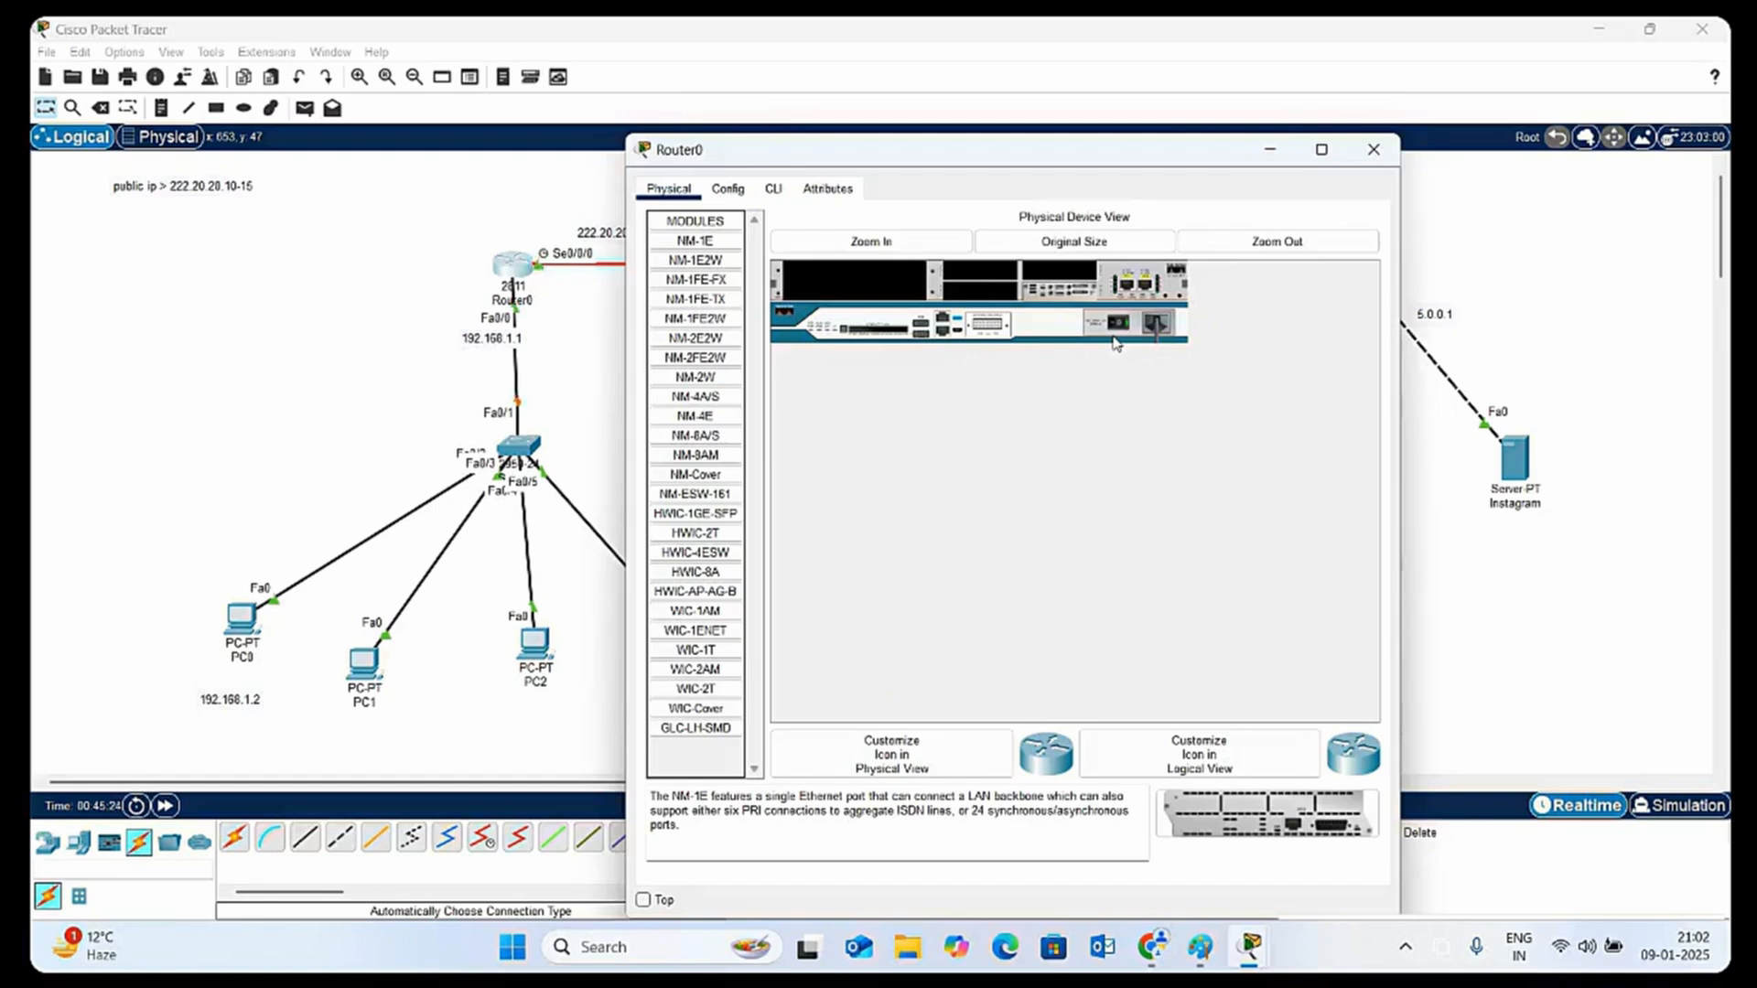
click(736, 192)
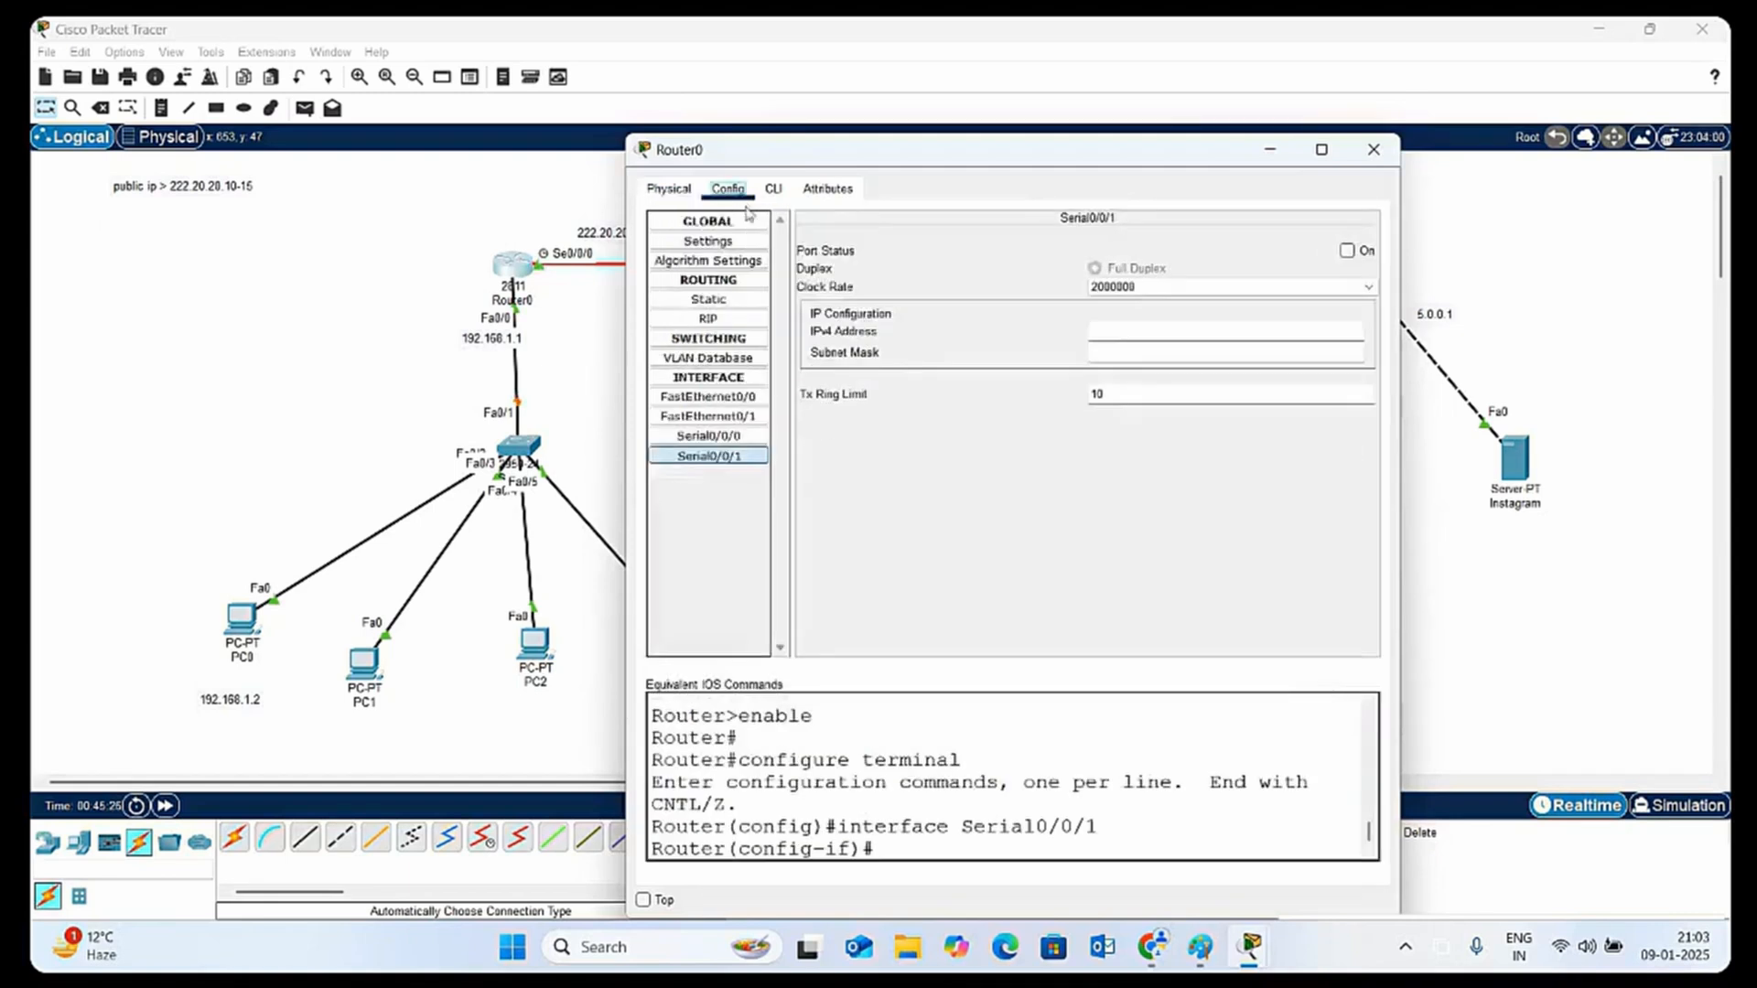
click(743, 439)
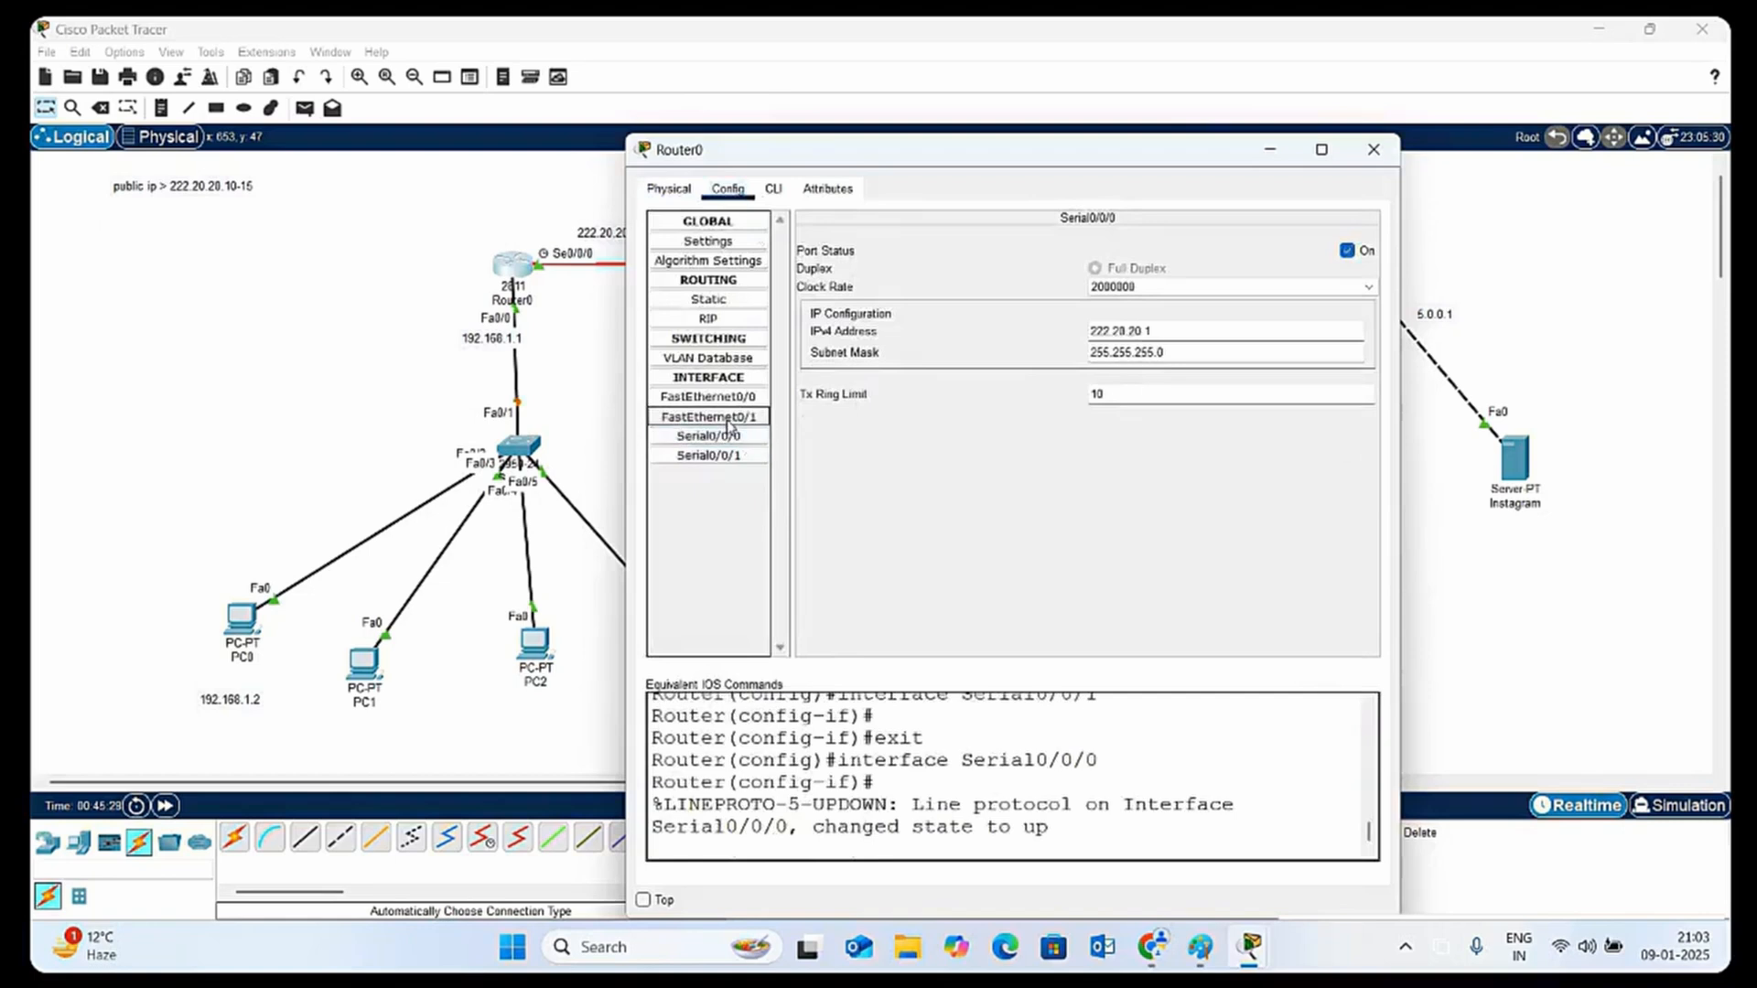
click(729, 419)
click(729, 399)
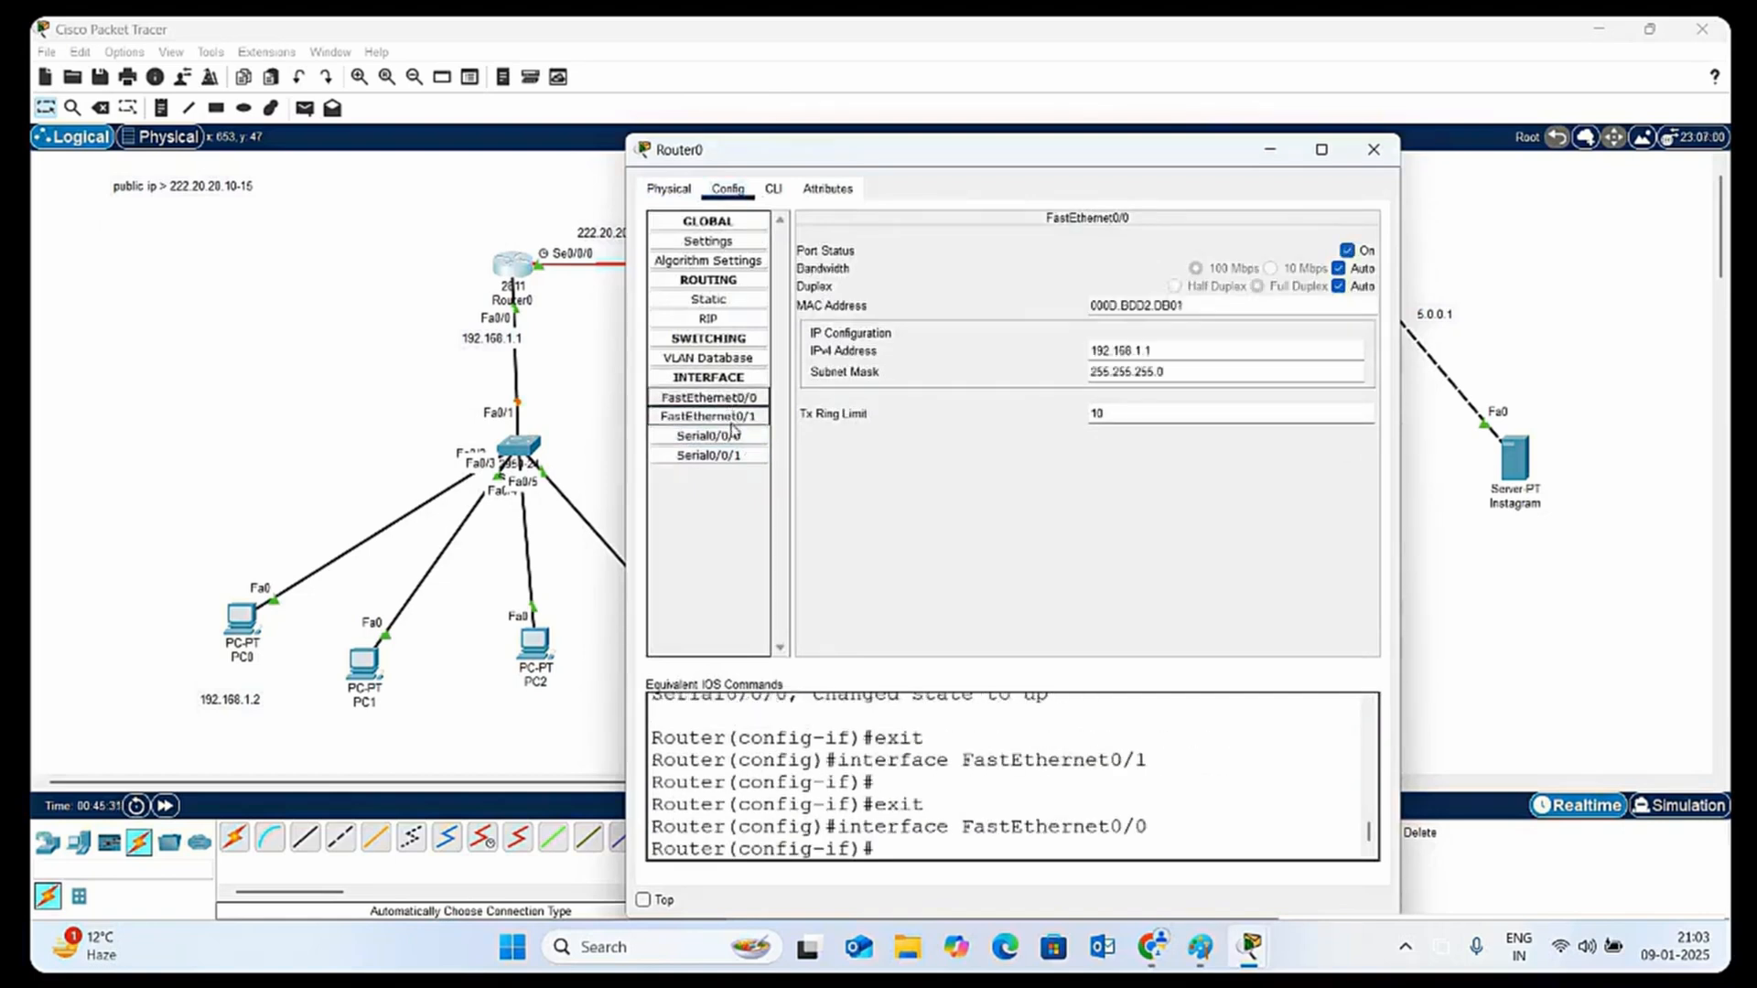
click(730, 417)
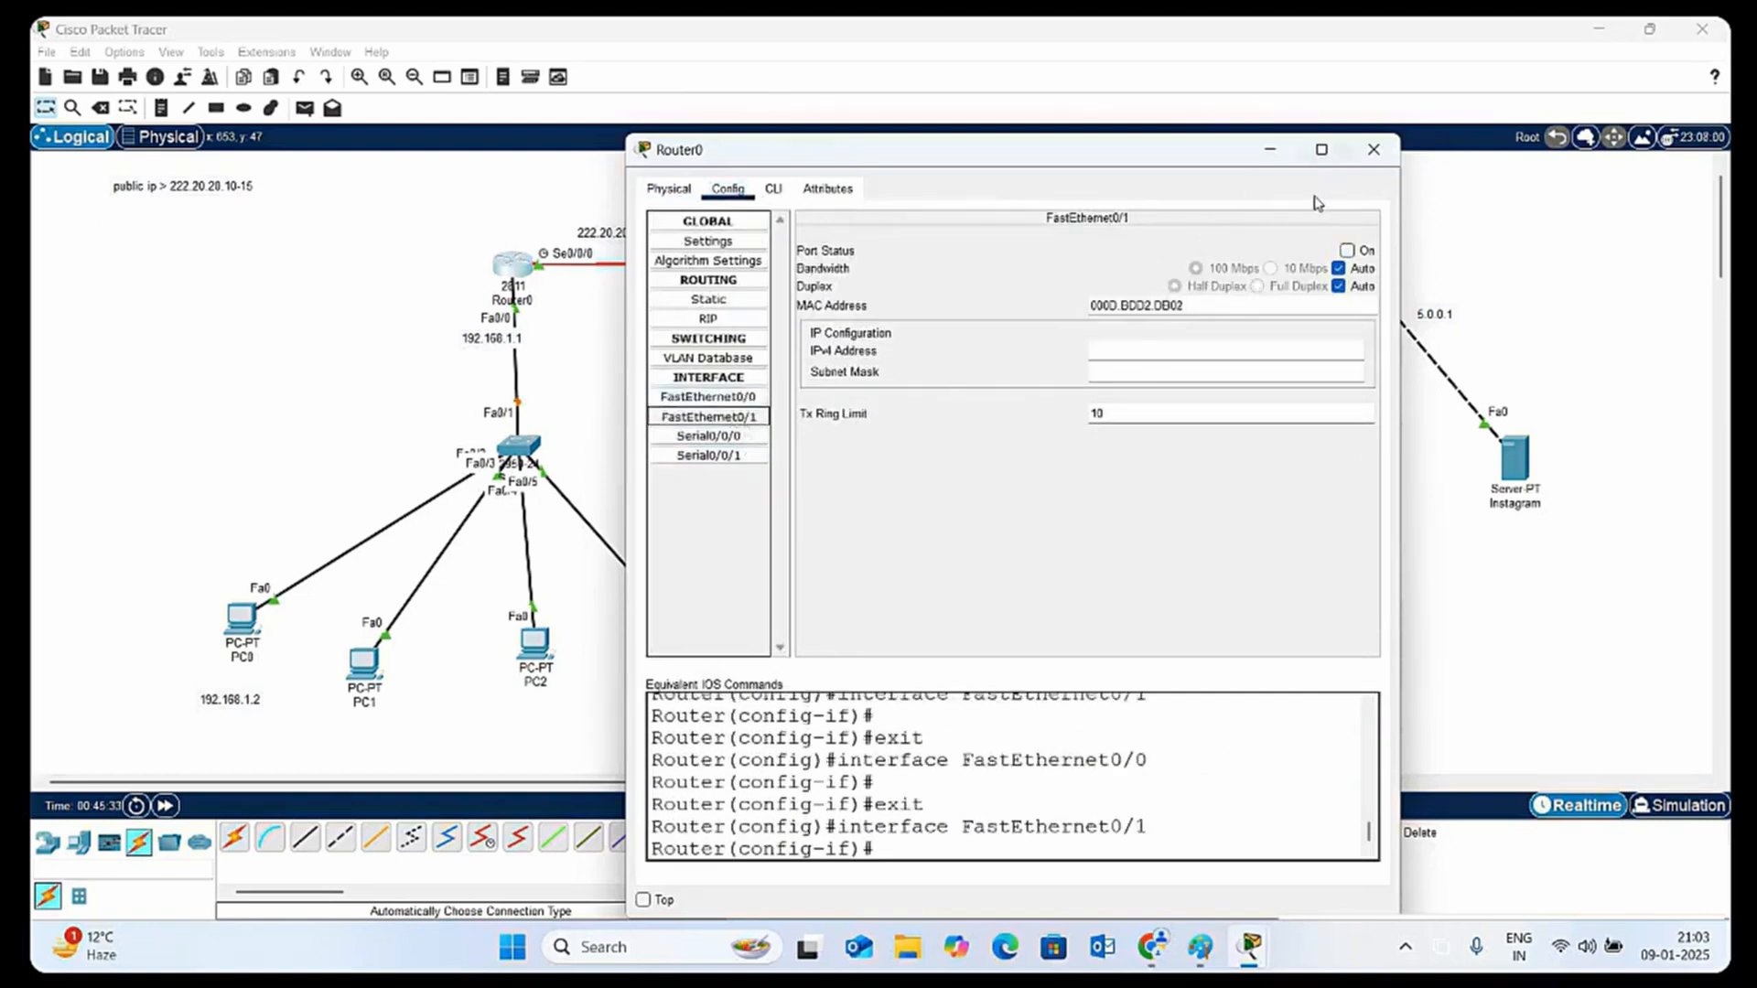
click(1373, 149)
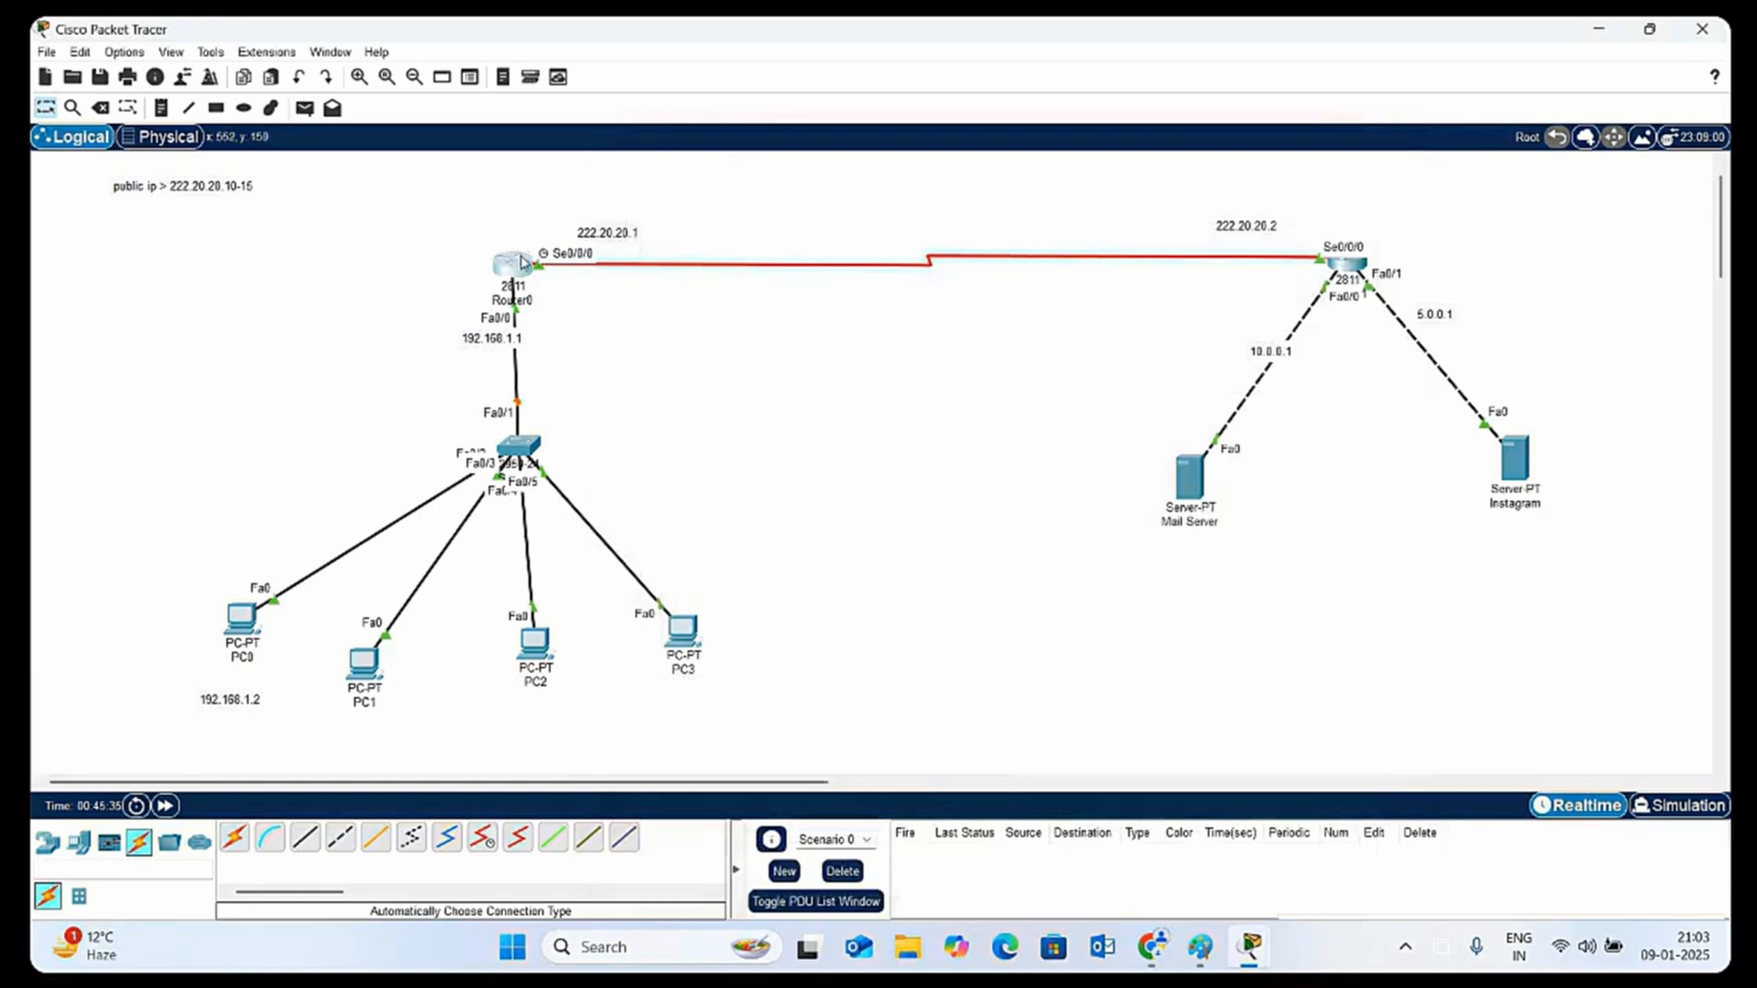
Reopen Router0's command line and exit FastEthernet0/1 interface mode to global configuration mode
click(520, 266)
click(773, 190)
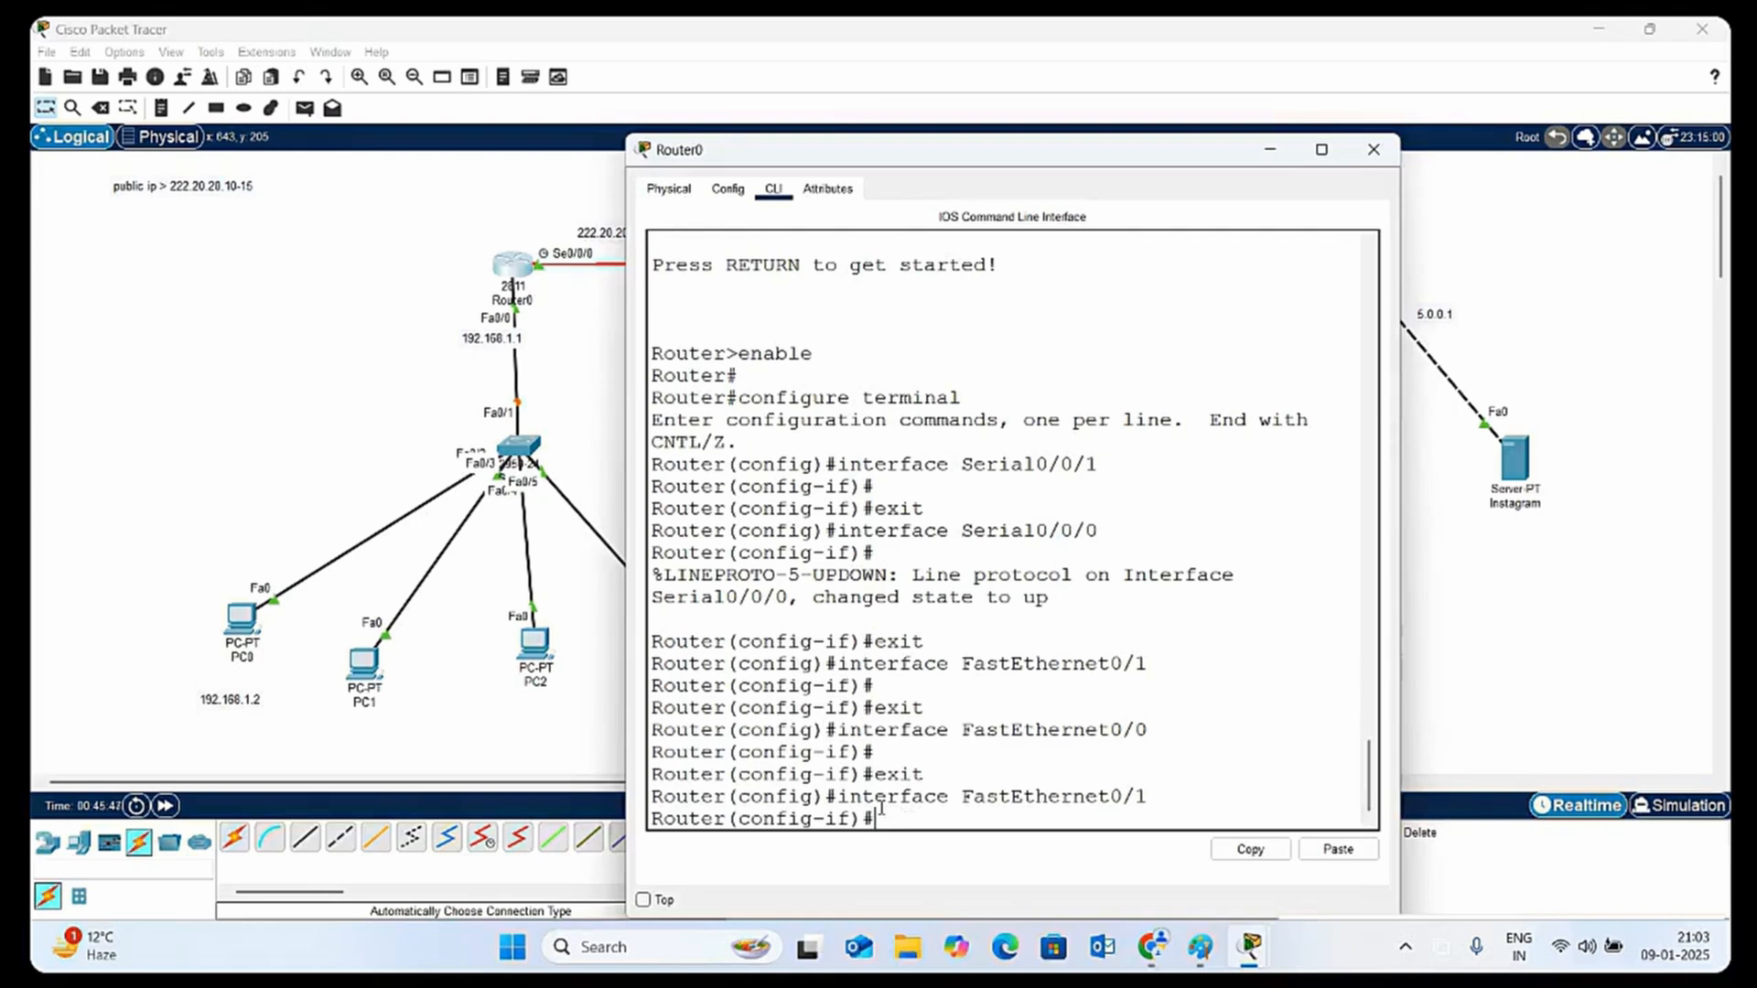
text(ex)
key(Return)
key(Return)
key(Return)
key(Return)
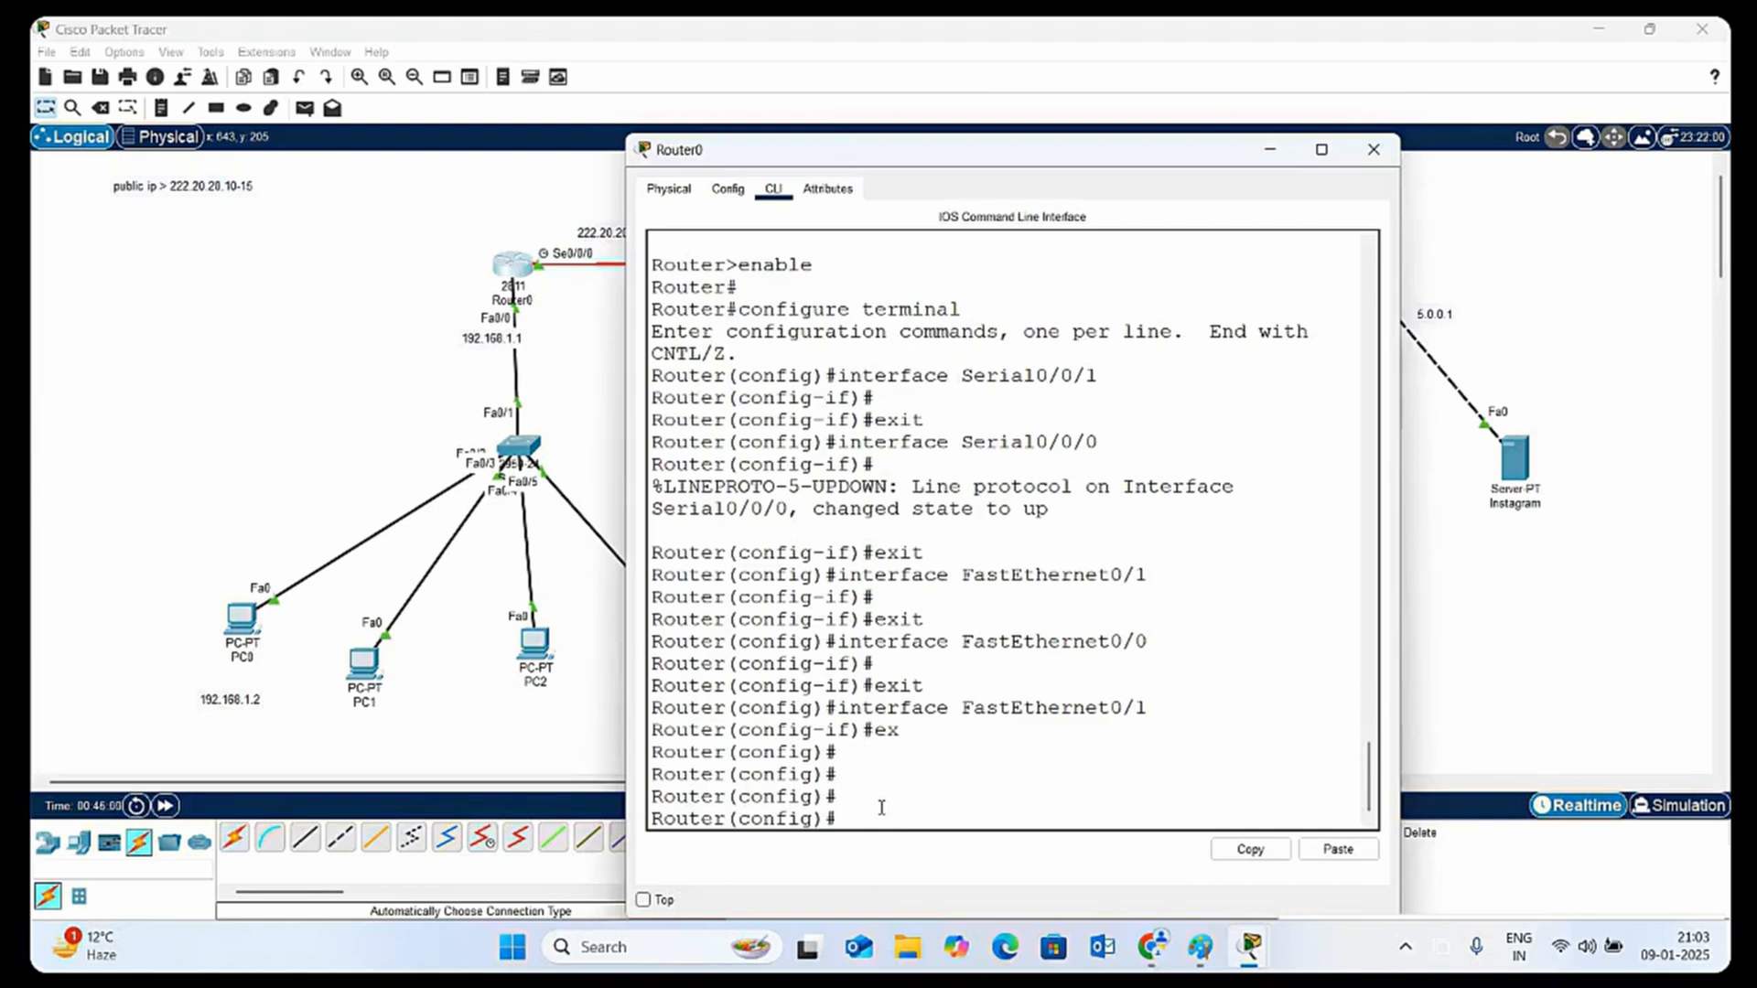
Add a default route on Router0 with ip route 0.0.0.0 0.0.0.0 222.20.20.2
text(ip route 0.0.0.0 0.0.0.0)
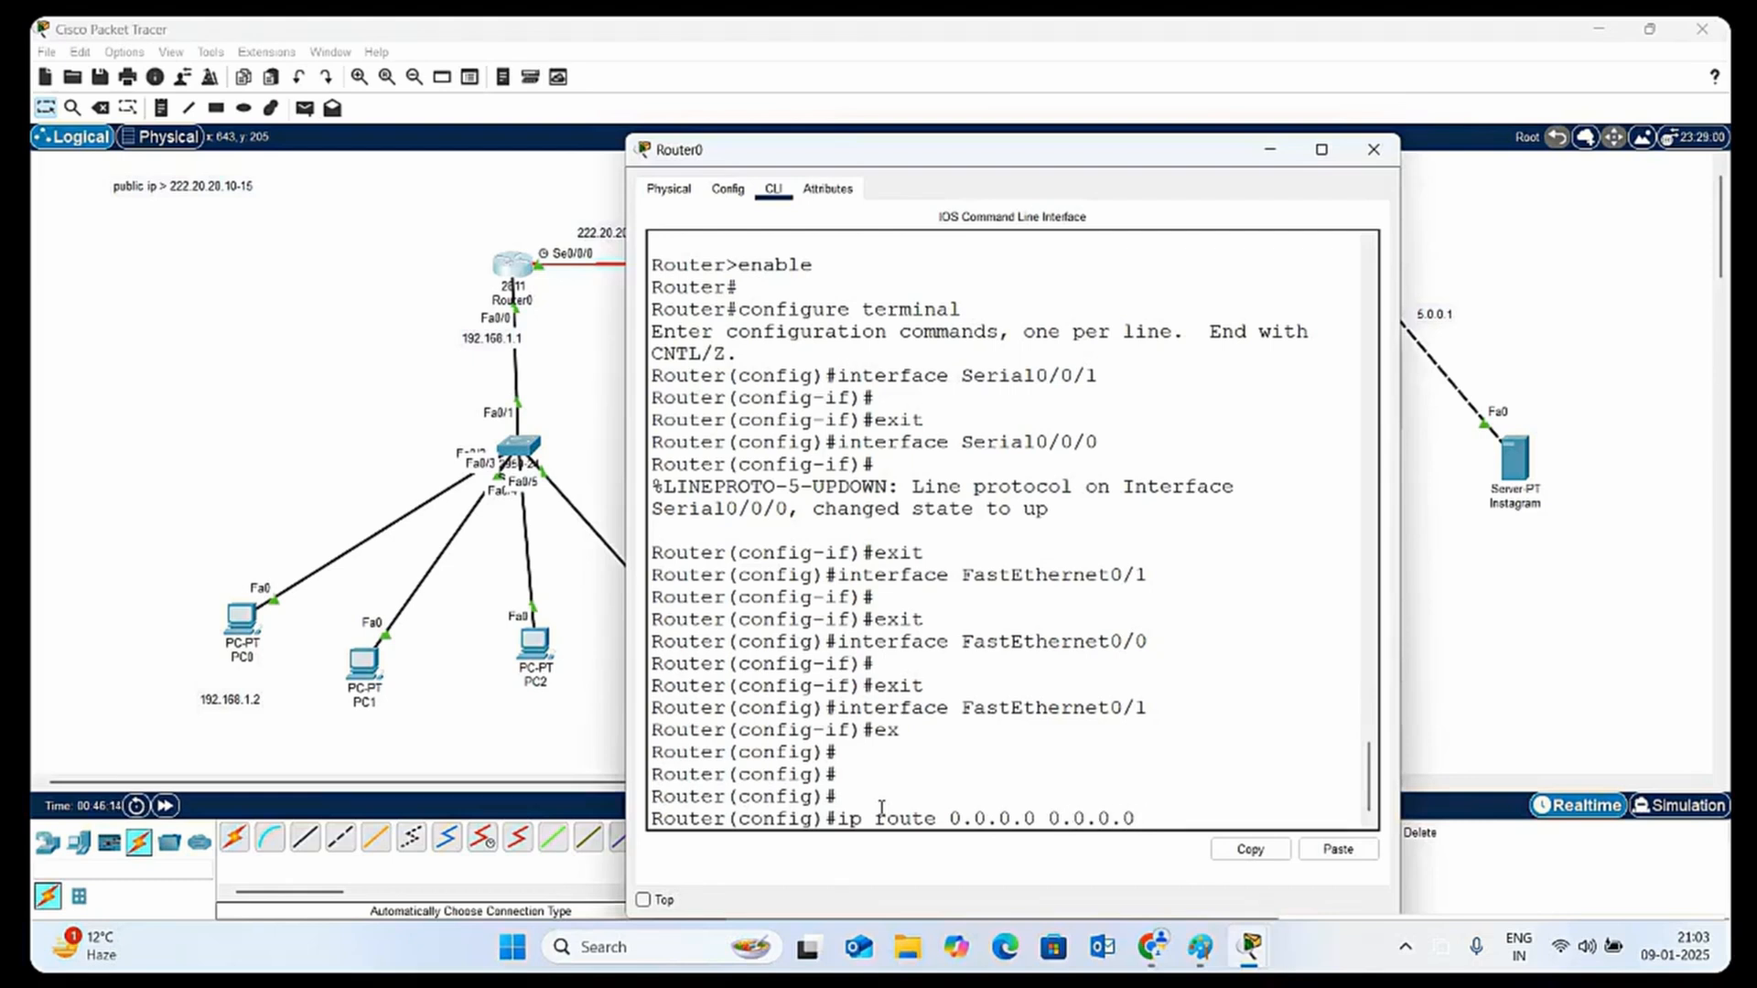
text( 222.20.20.2)
key(Return)
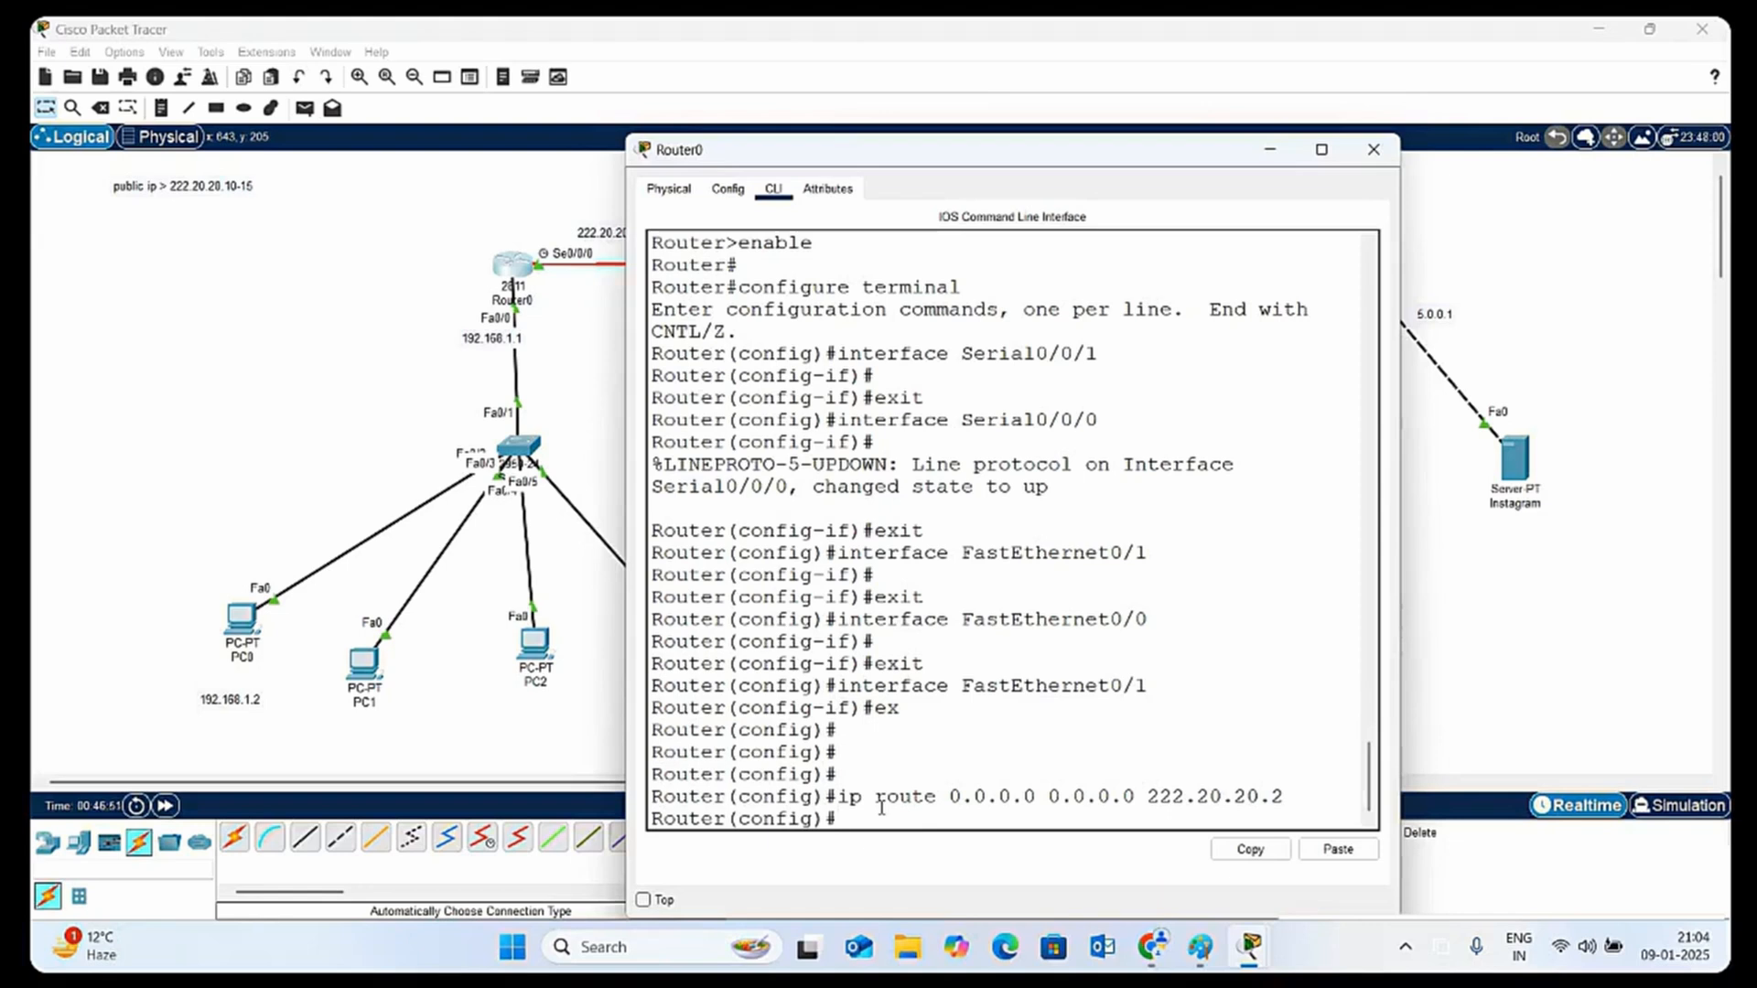
Create access-list 1 on Router0 permitting network 192.168.1.0 with wildcard mask 0.0.0.255
text(i)
text(na)
text(t)
key(BackSpace)
key(BackSpace)
key(BackSpace)
key(BackSpace)
key(BackSpace)
text(acc)
key(Tab)
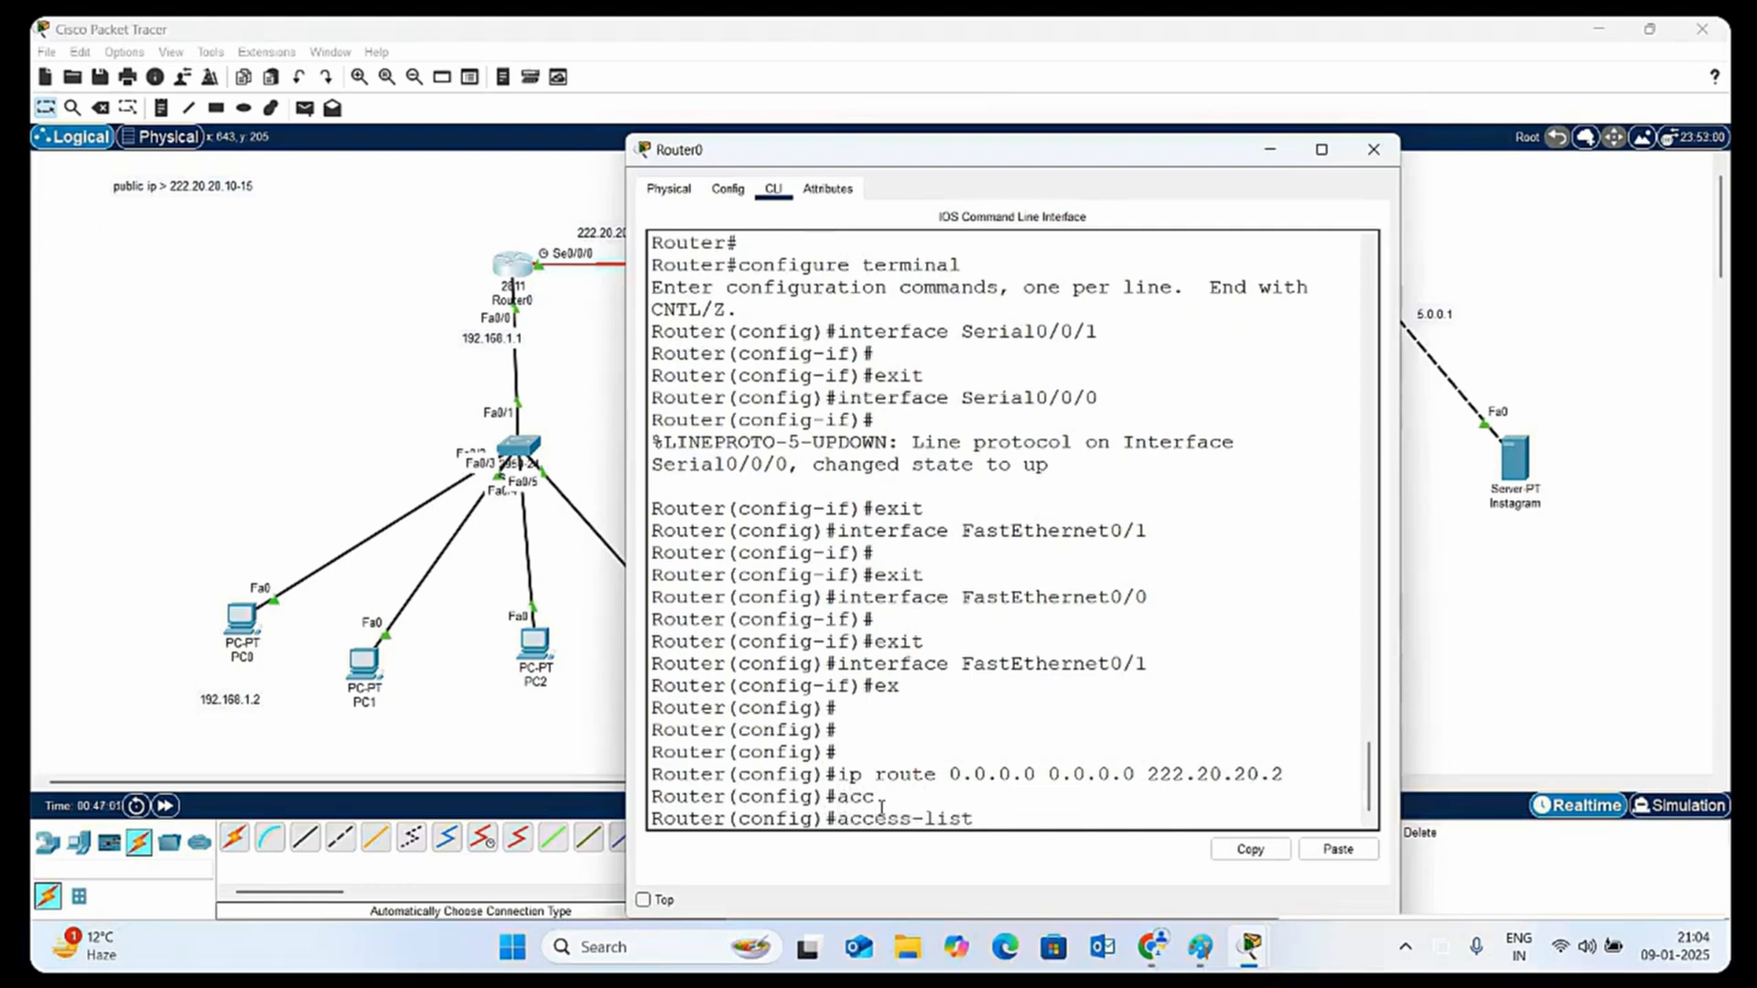
text(1)
text( per)
key(Tab)
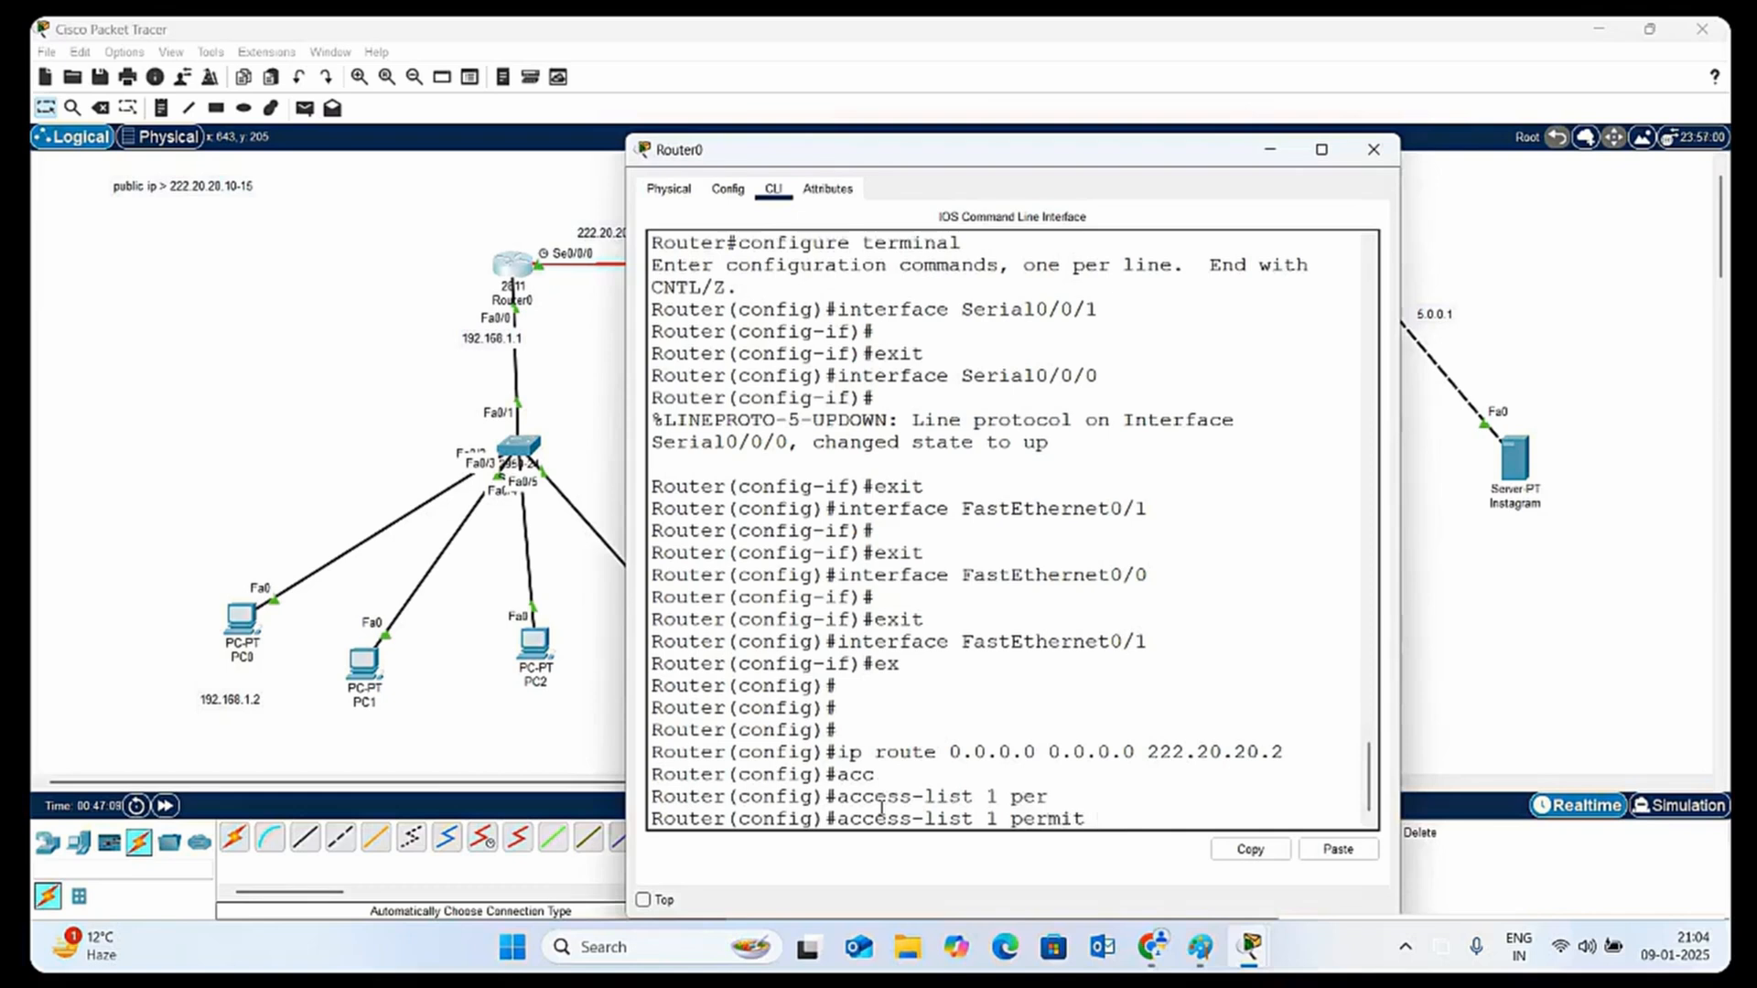
text(192.168.1.0)
text(0.0.0.2)
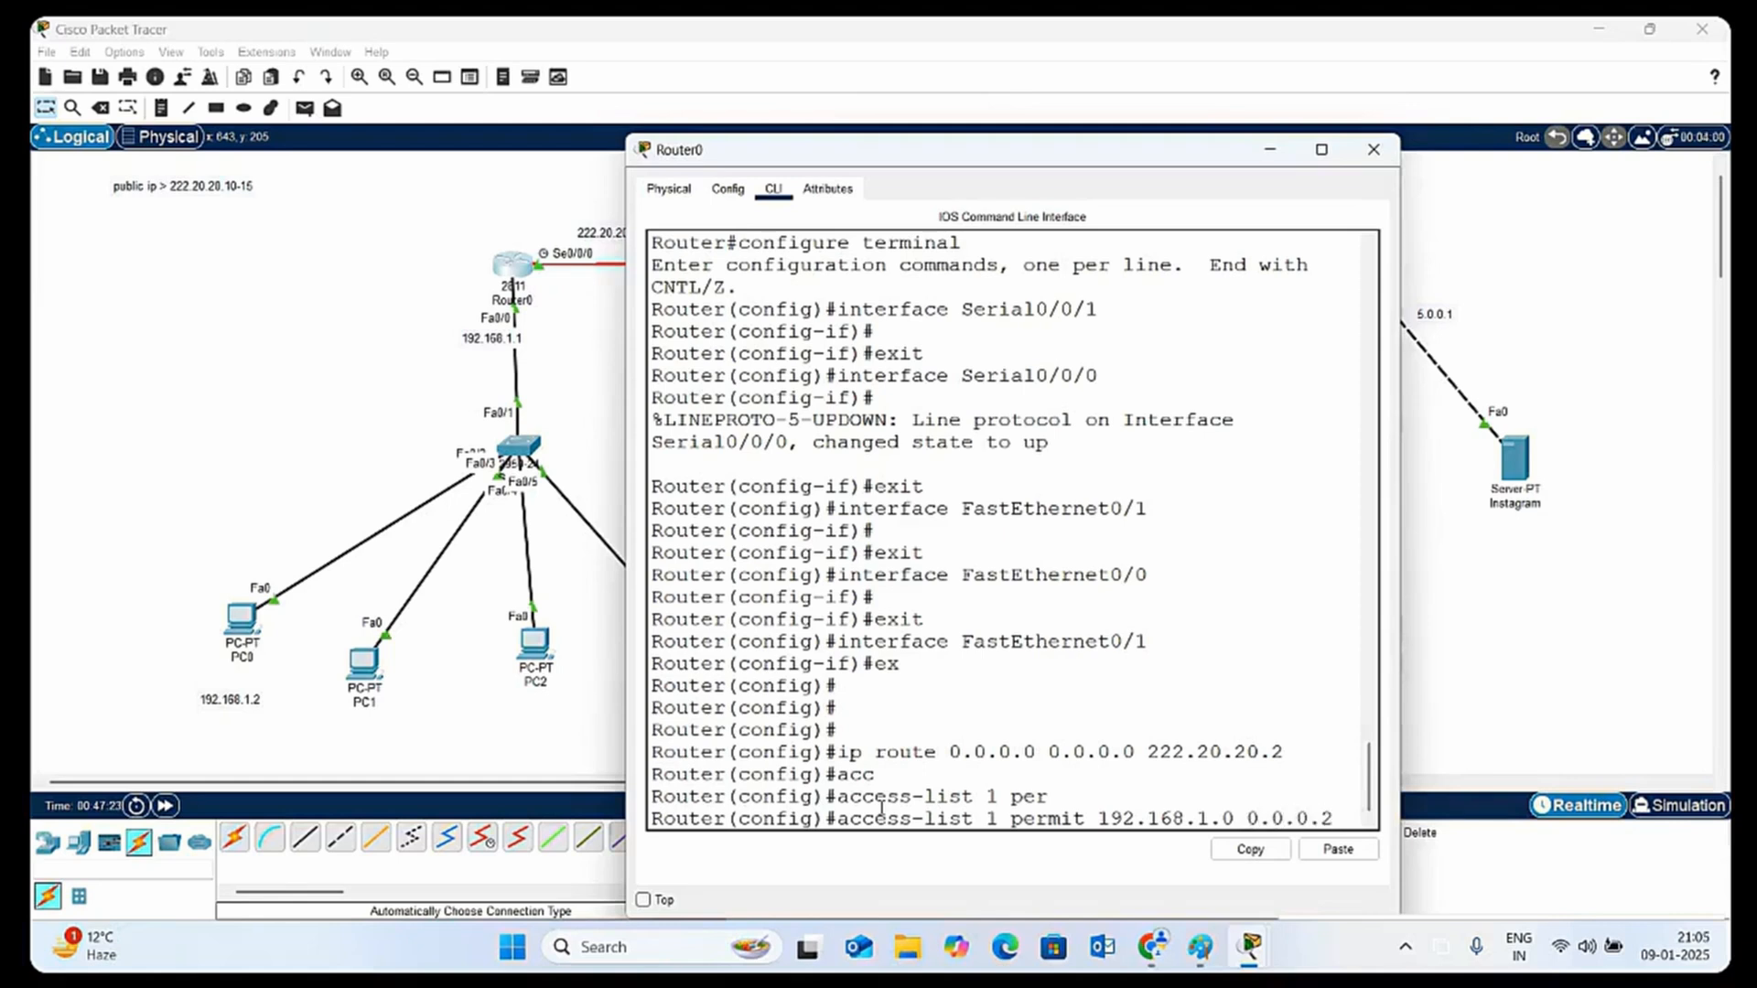
text(55)
key(Return)
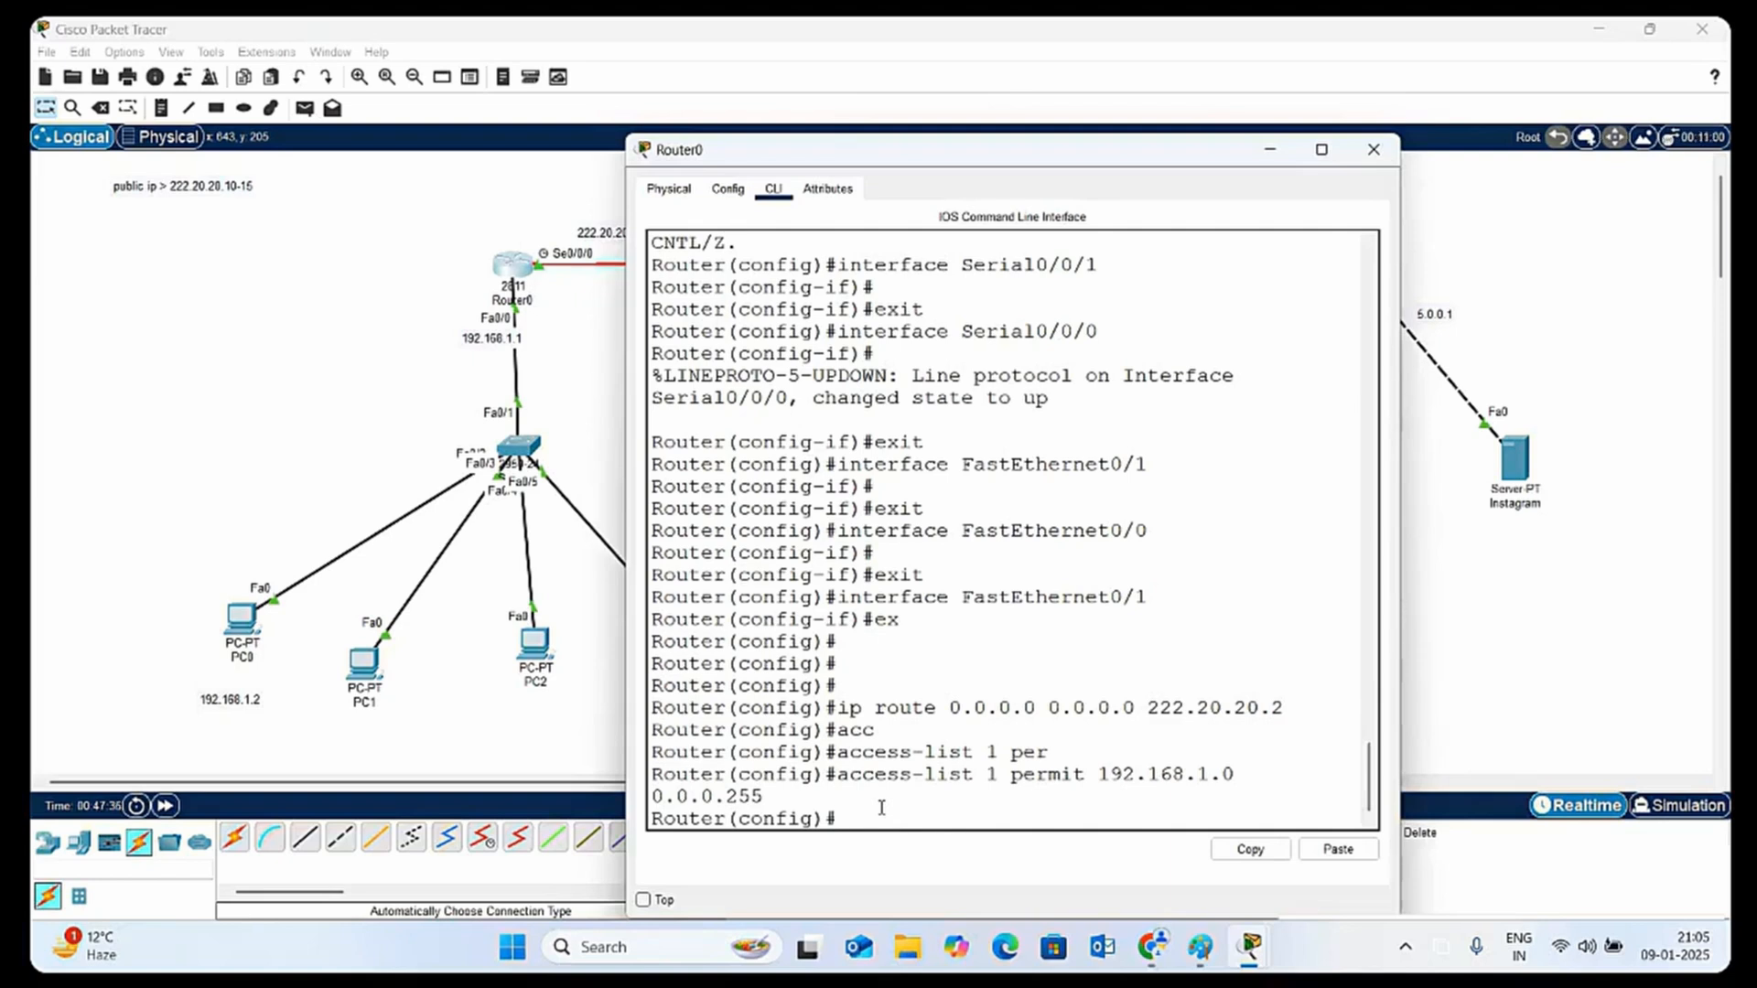
Begin an ip nat pool command on Router0 for a pool named icnt with start address 222.20.20.15, and widen the router window
text(ip nat)
key(Tab)
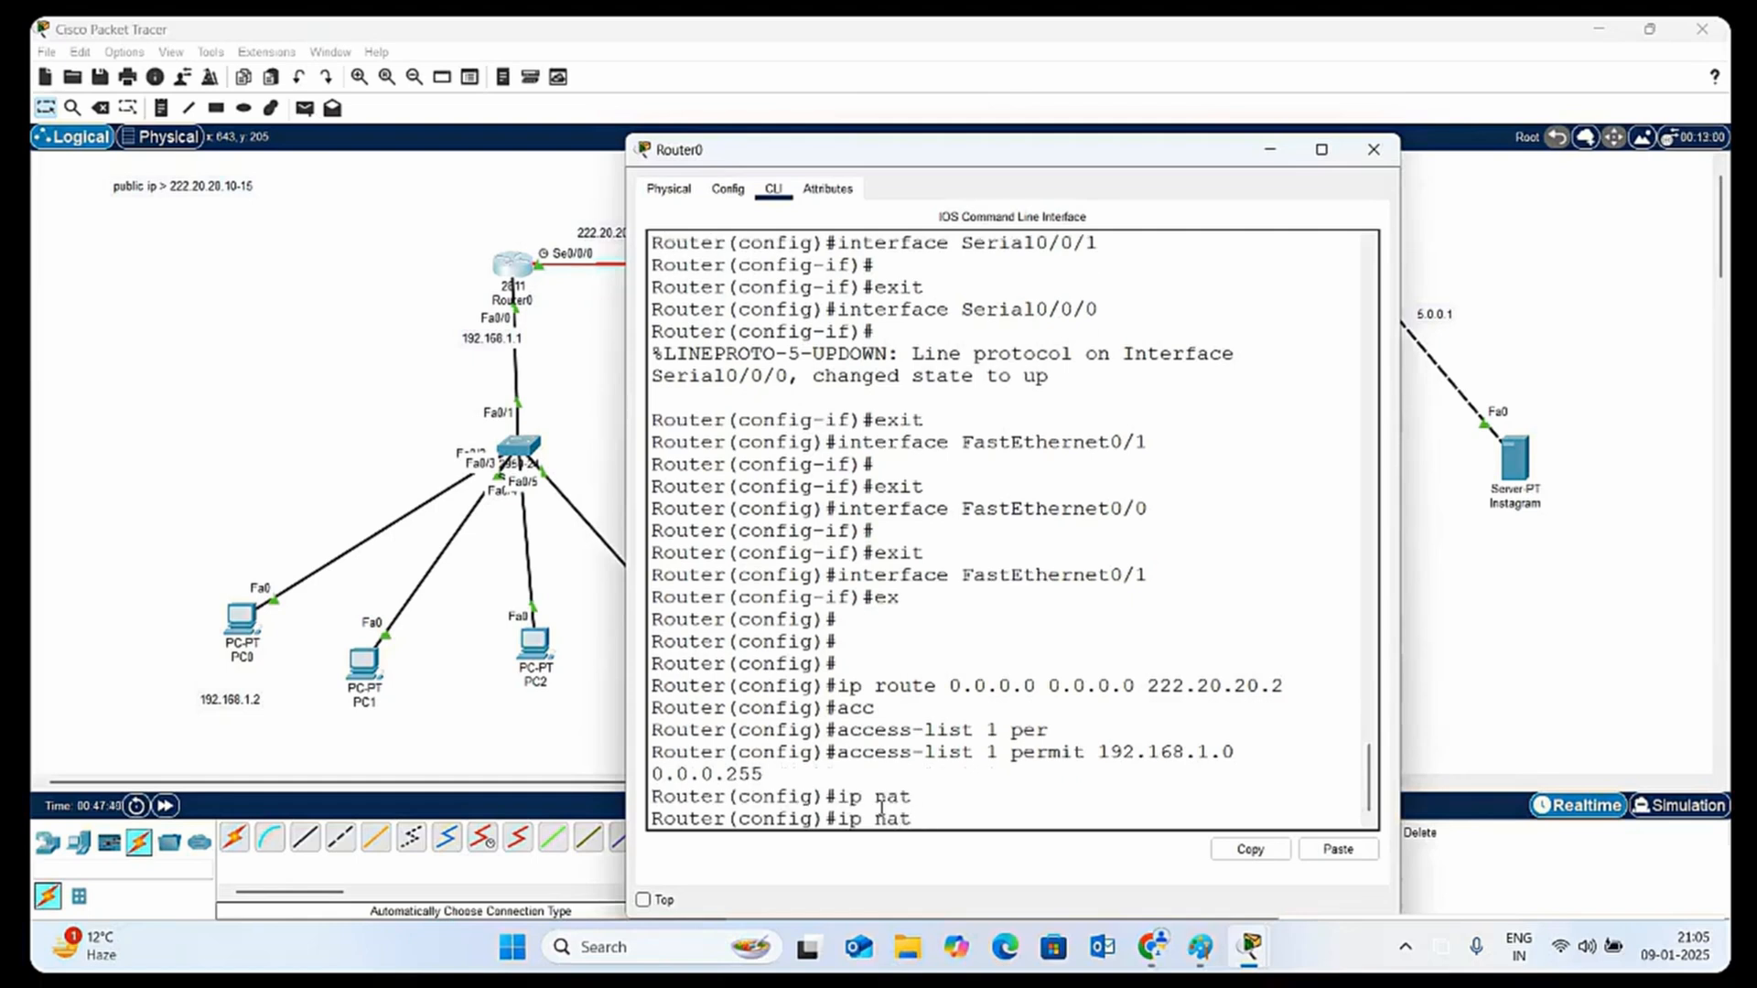
text(po)
key(Tab)
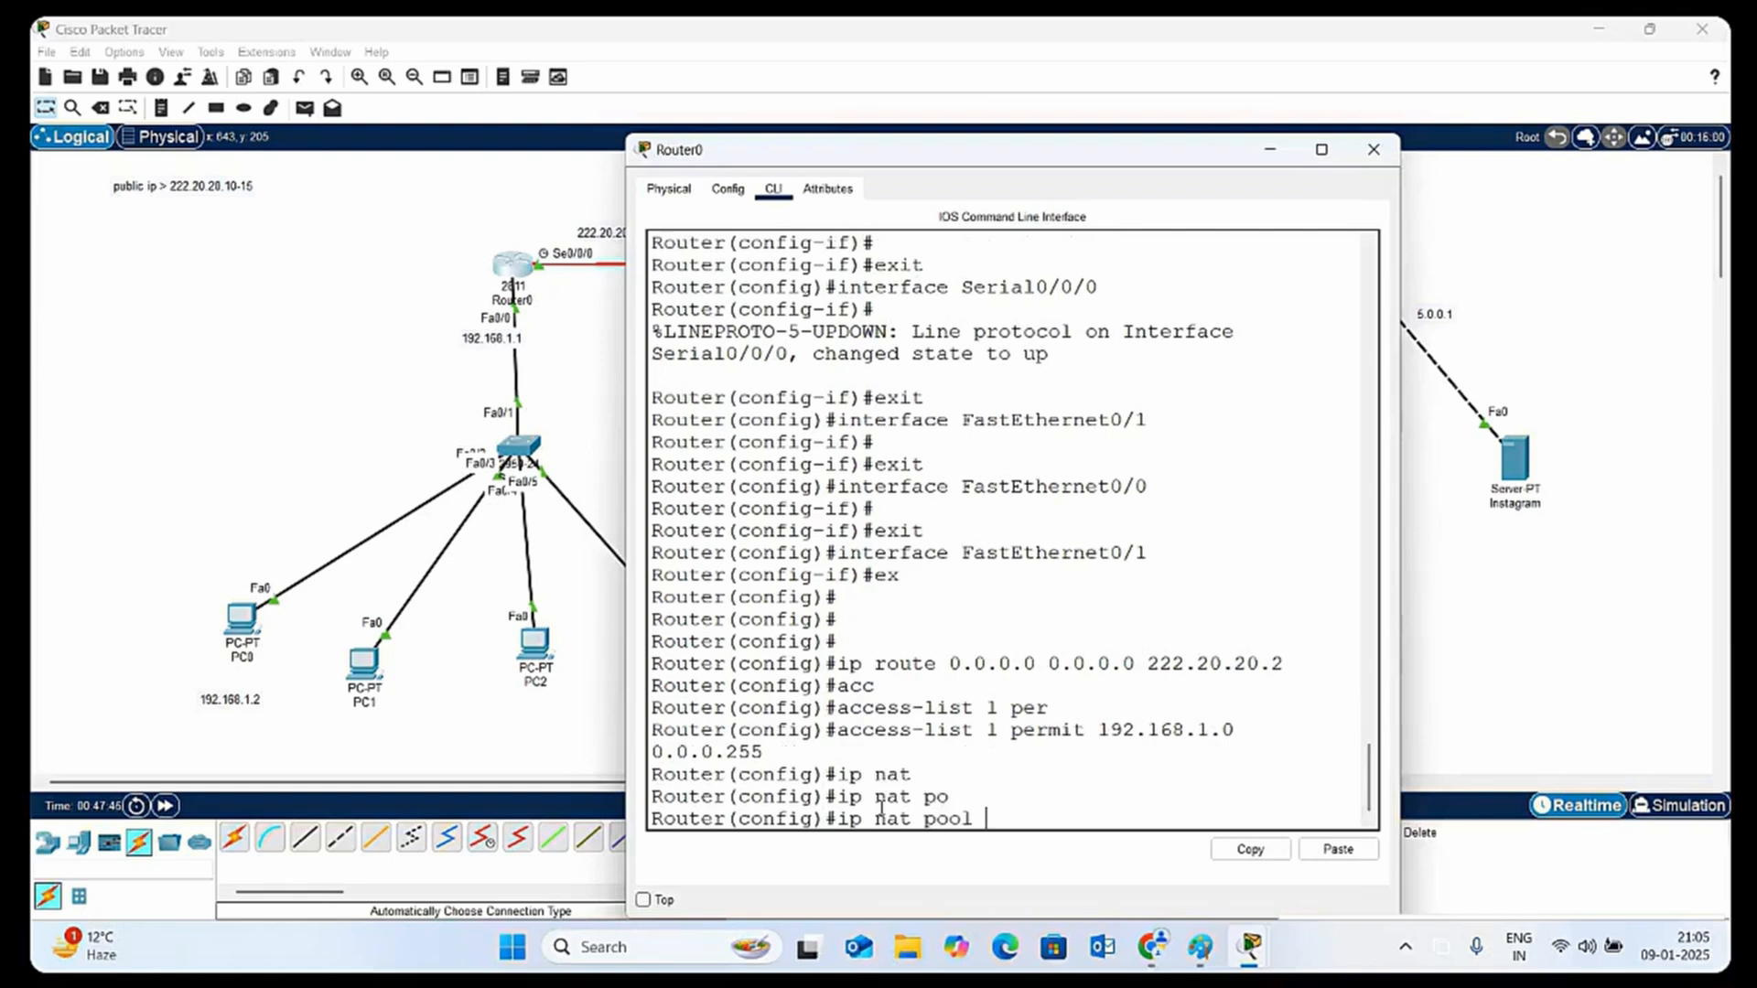
text(icnt)
text(222.)
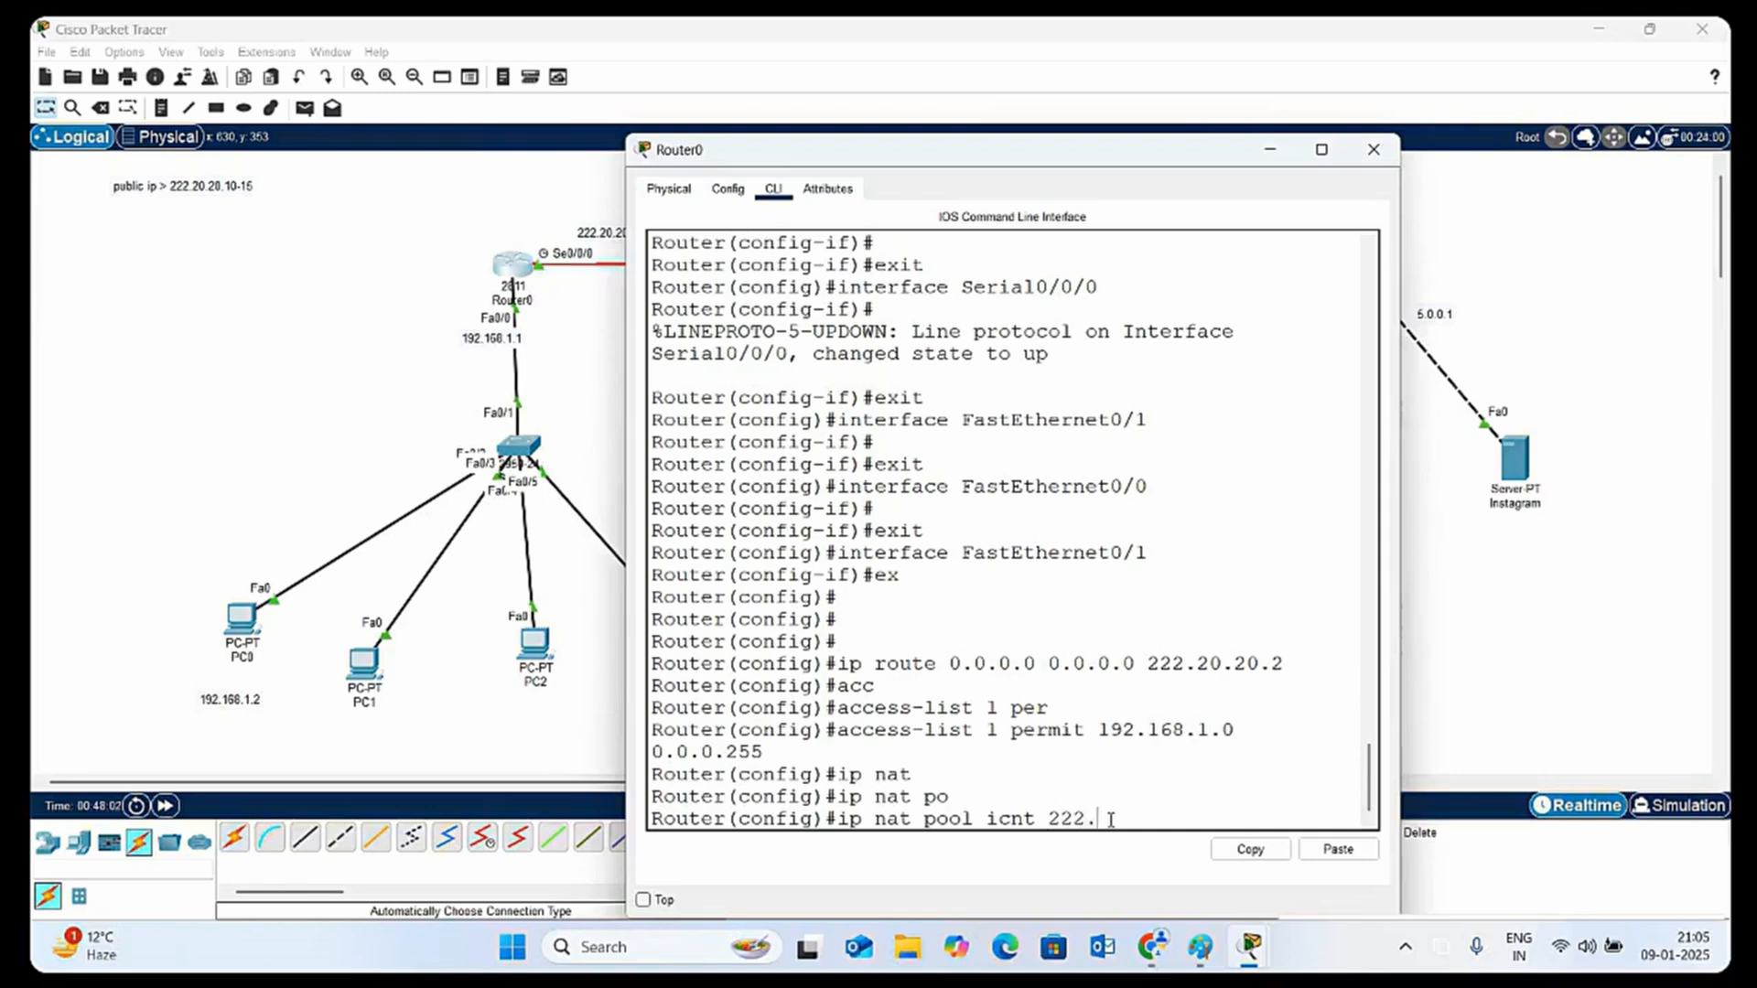
text(20.20.15)
drag(1400, 640, 1724, 568)
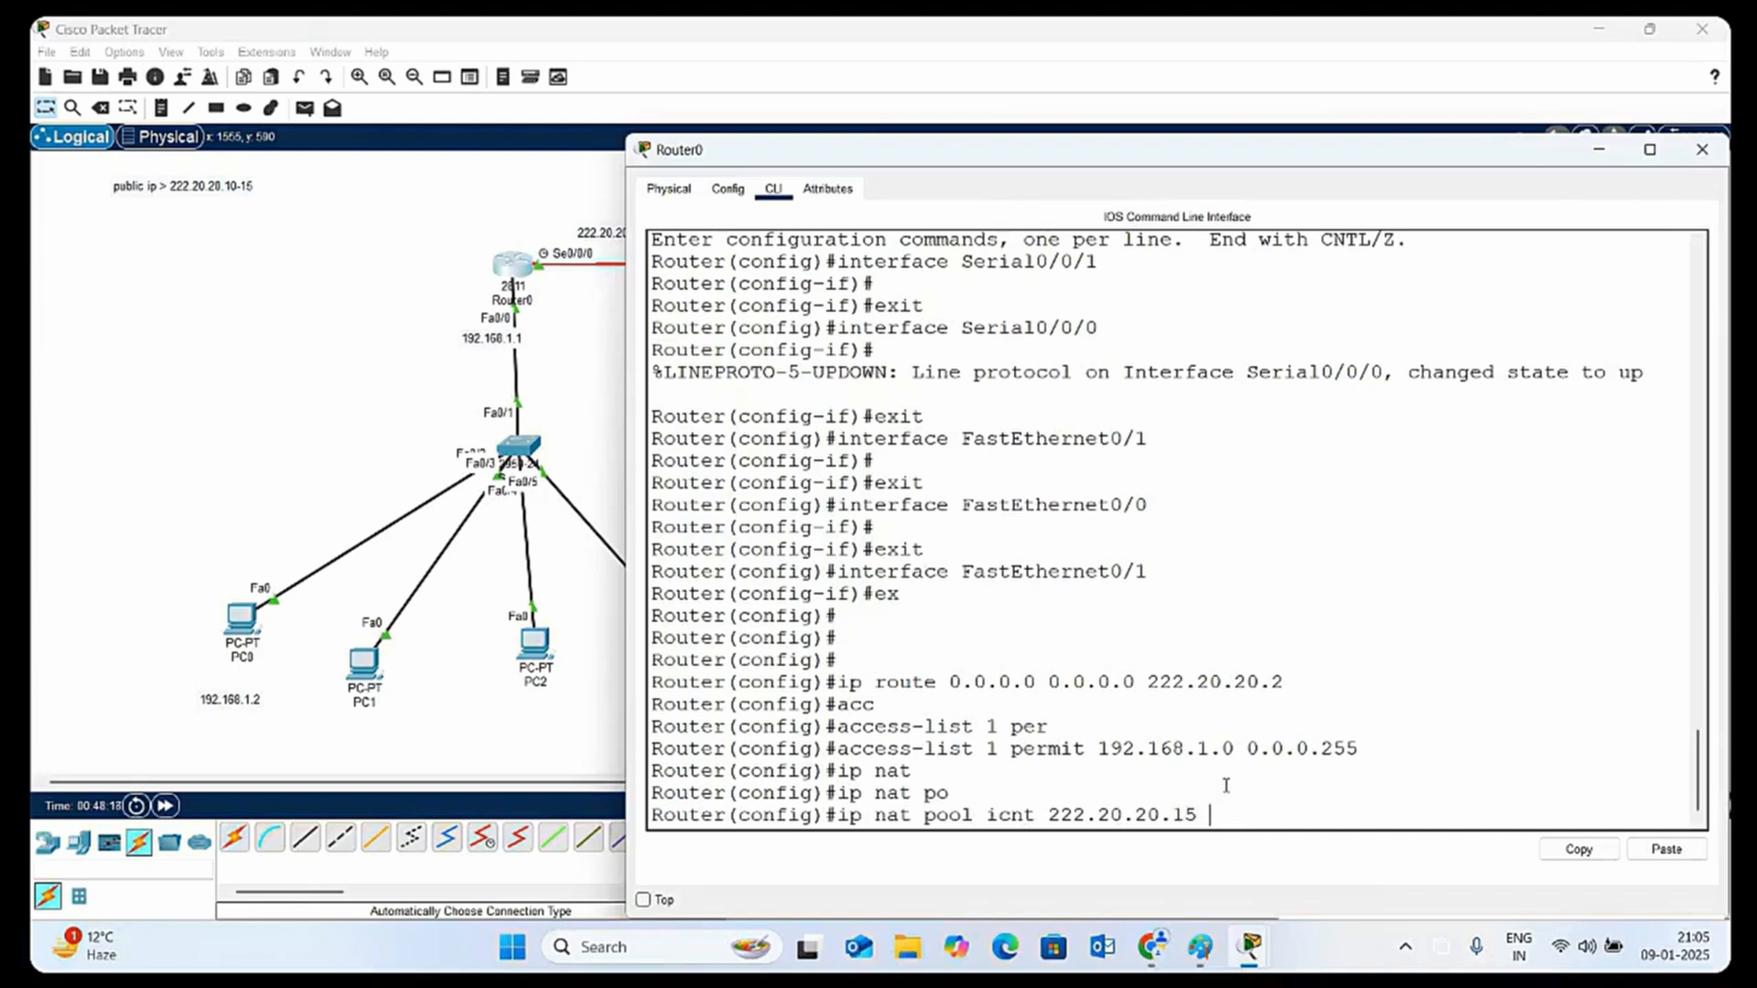
Extend the icnt pool command with end address 222.20.20.15 and netmask 255.255.255.0, checking the inline help for available options
text(222)
text(.20.20.1)
text(5)
text(?)
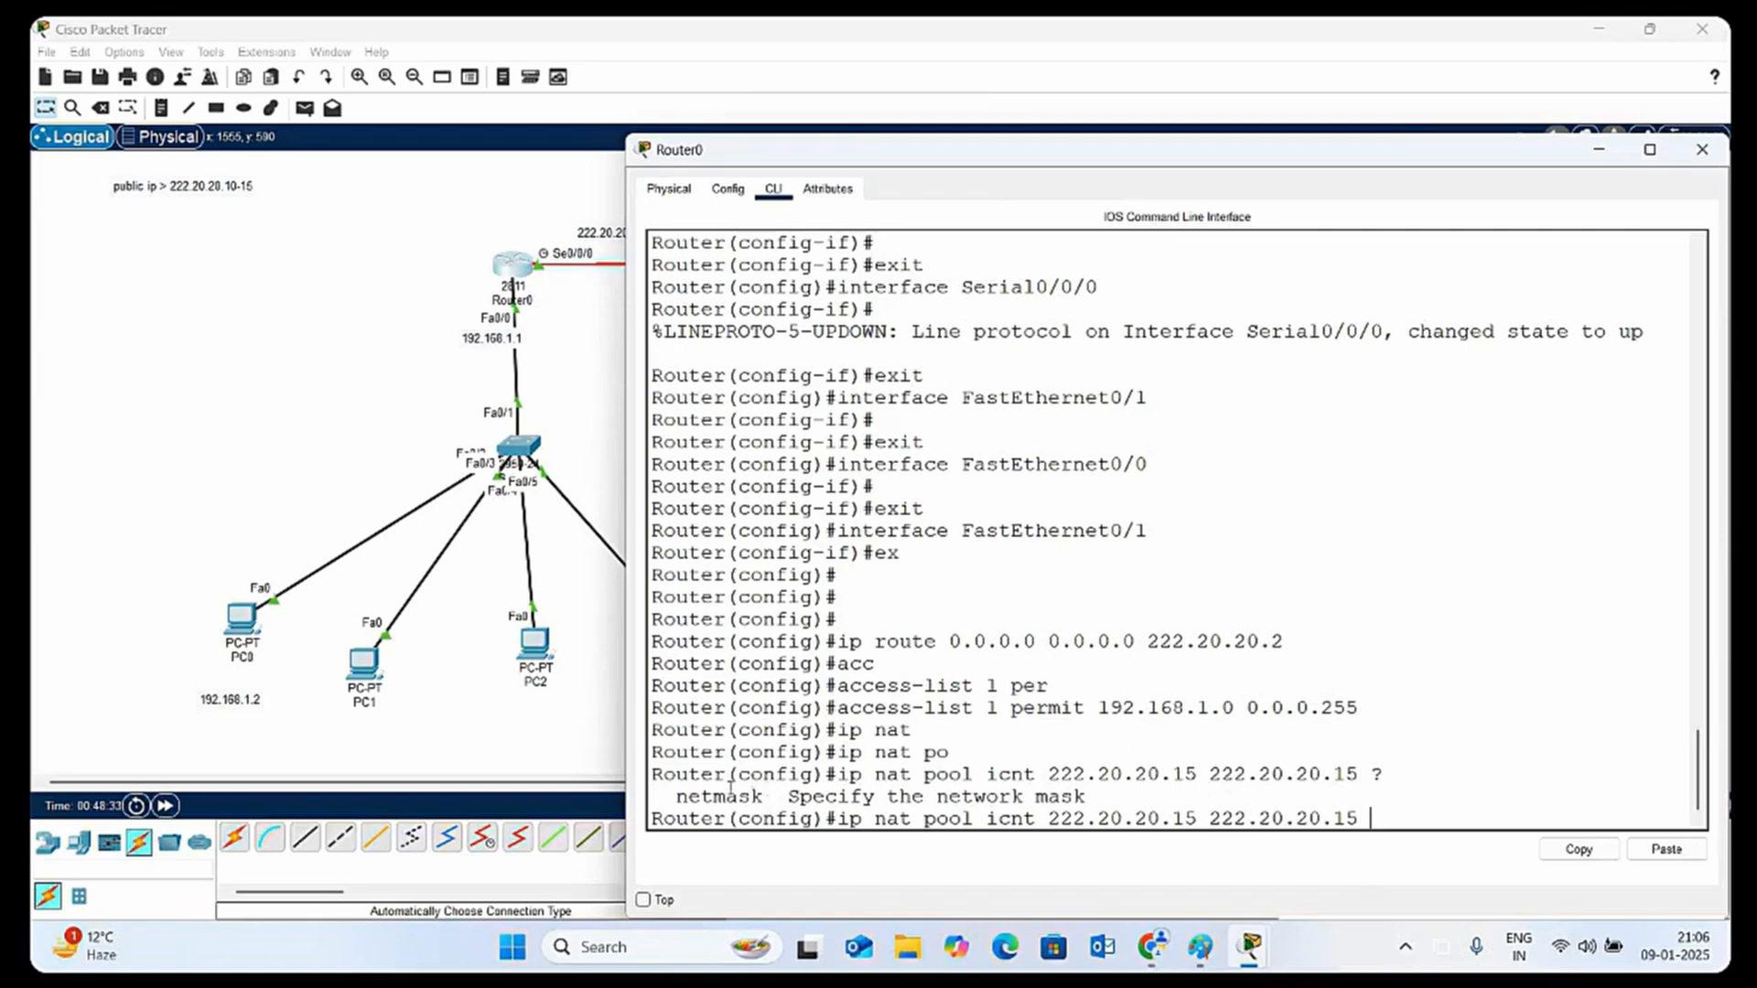
text(net)
key(Tab)
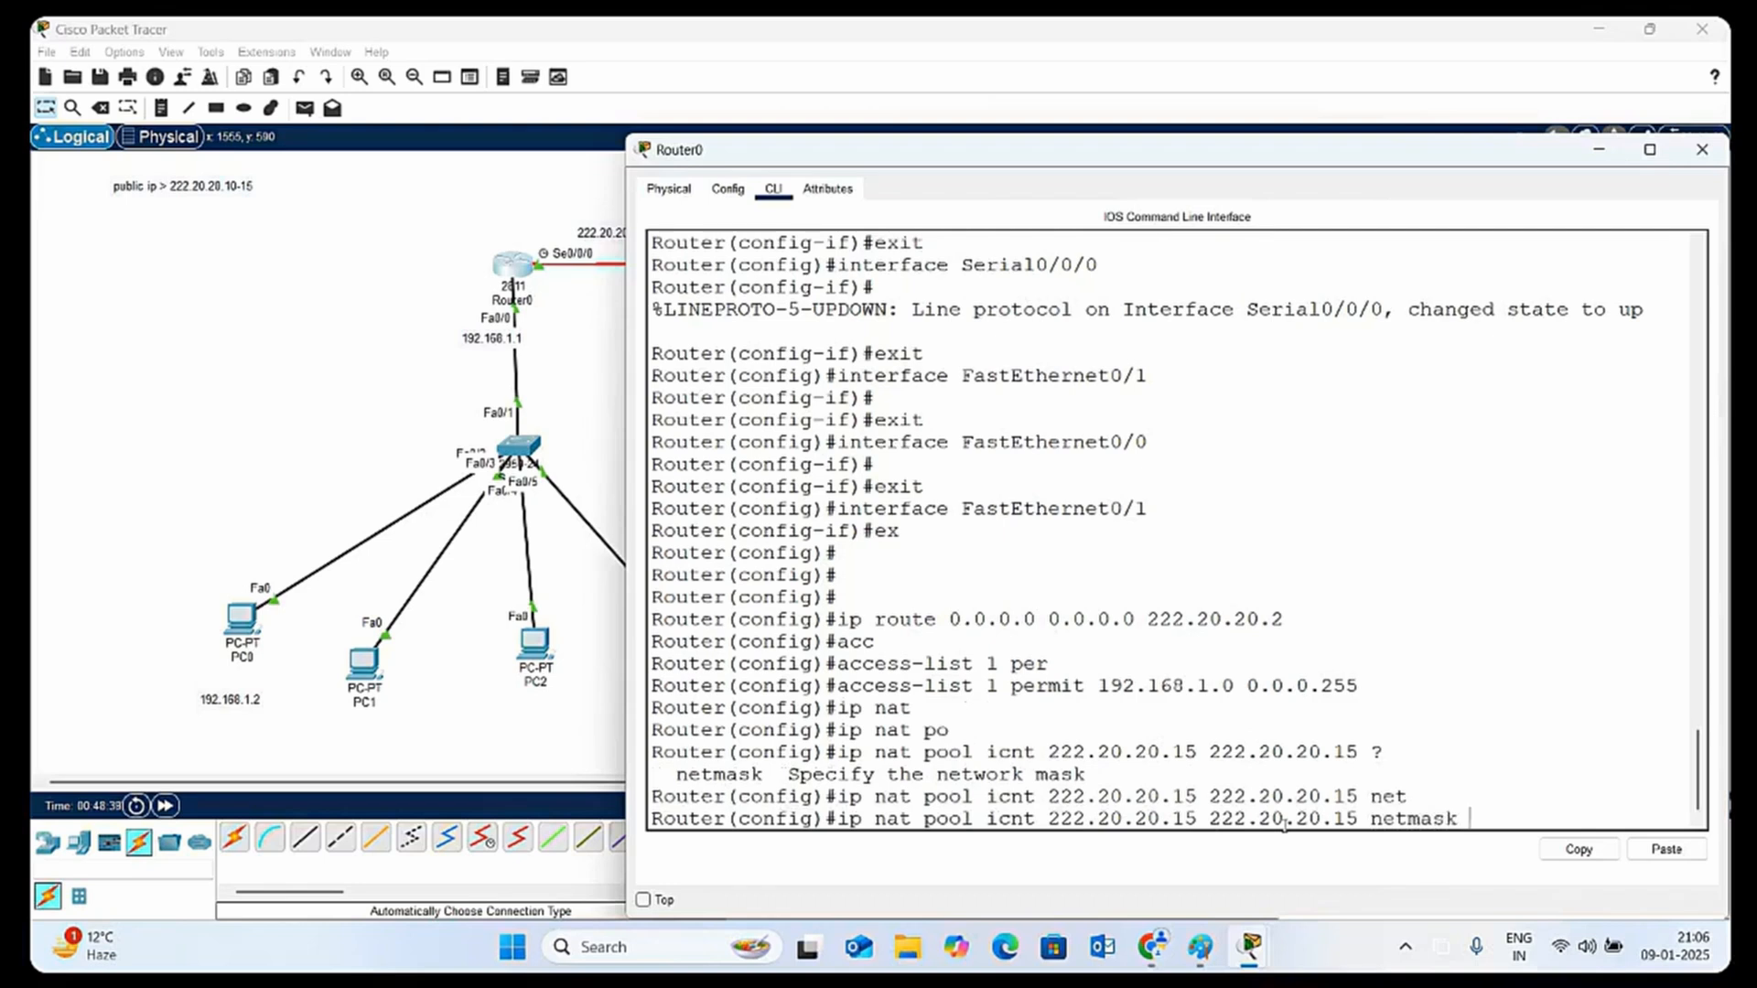
text(255.255.255.0 ?)
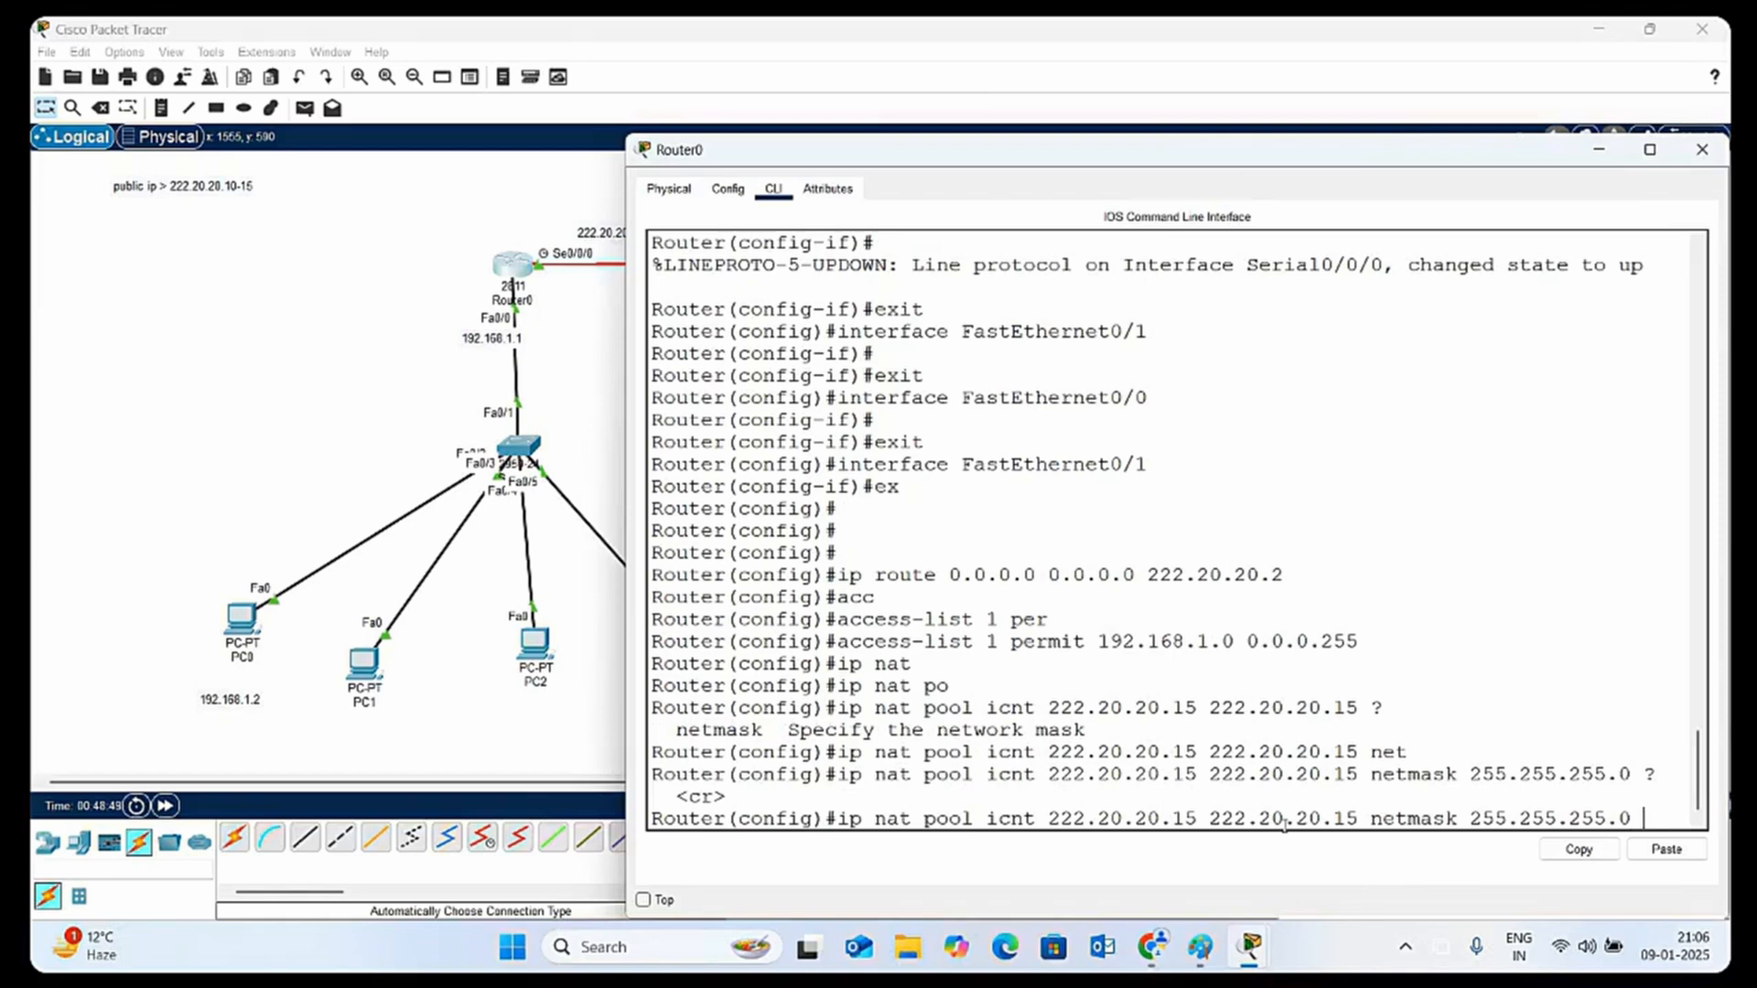
text(over)
key(Tab)
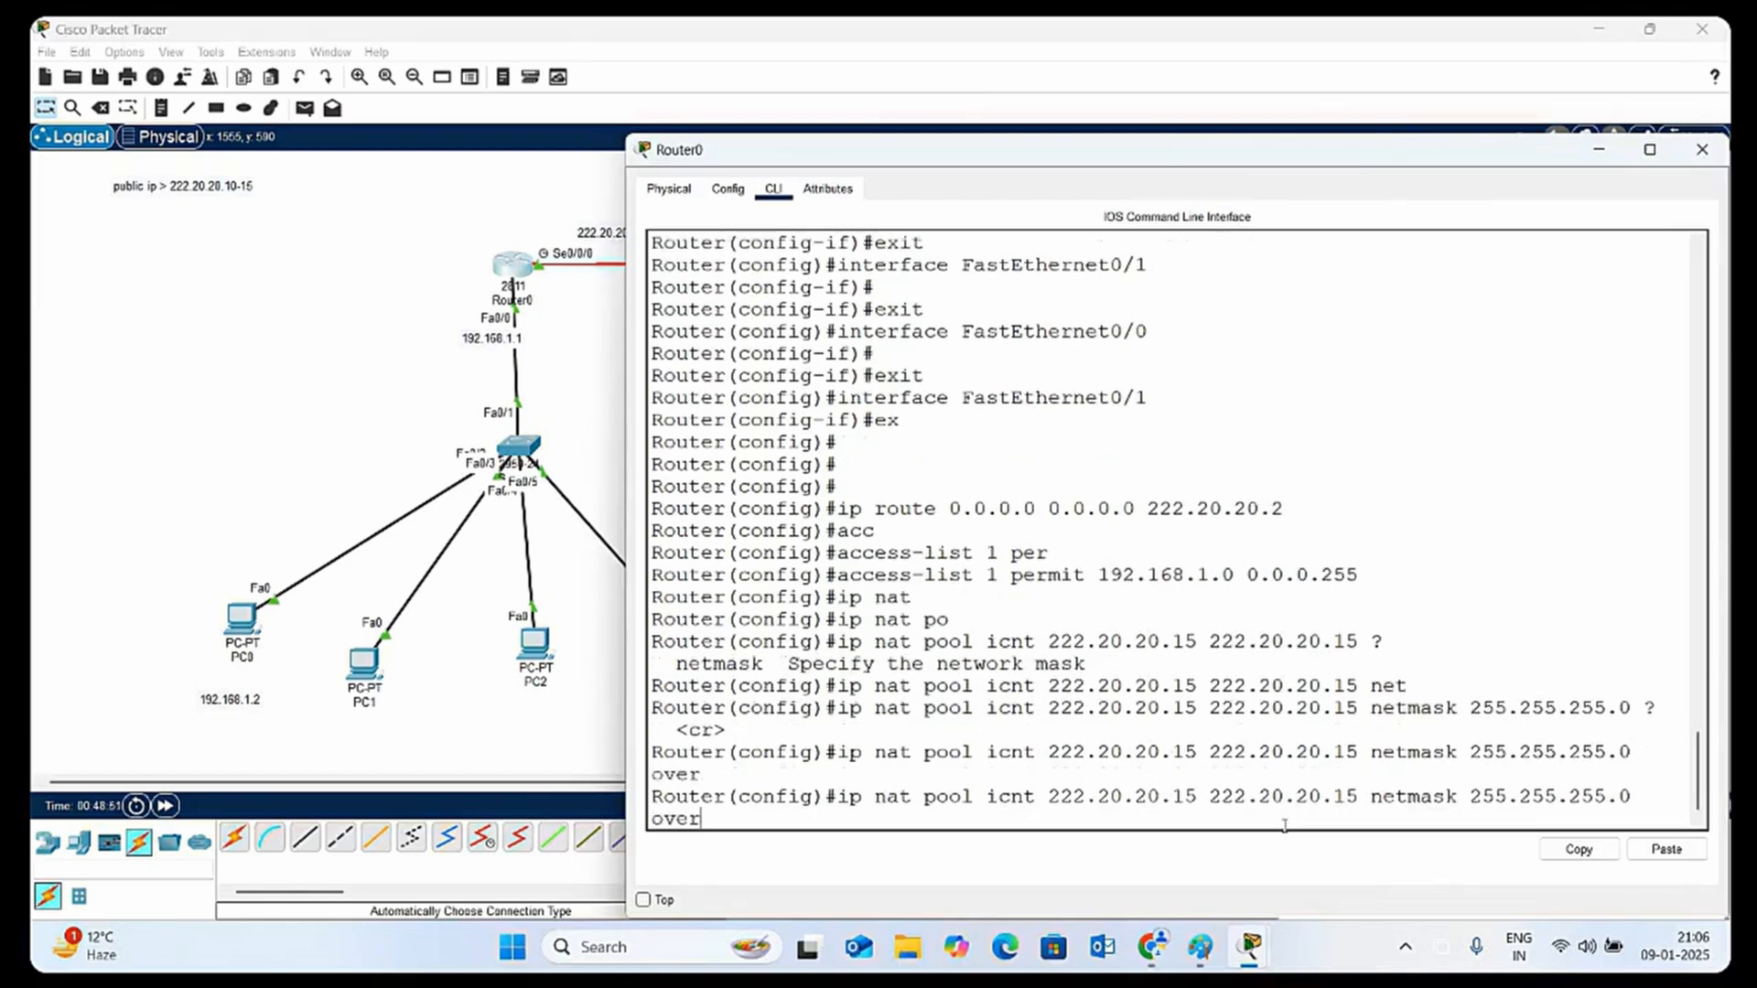
key(BackSpace)
key(BackSpace)
key(BackSpace)
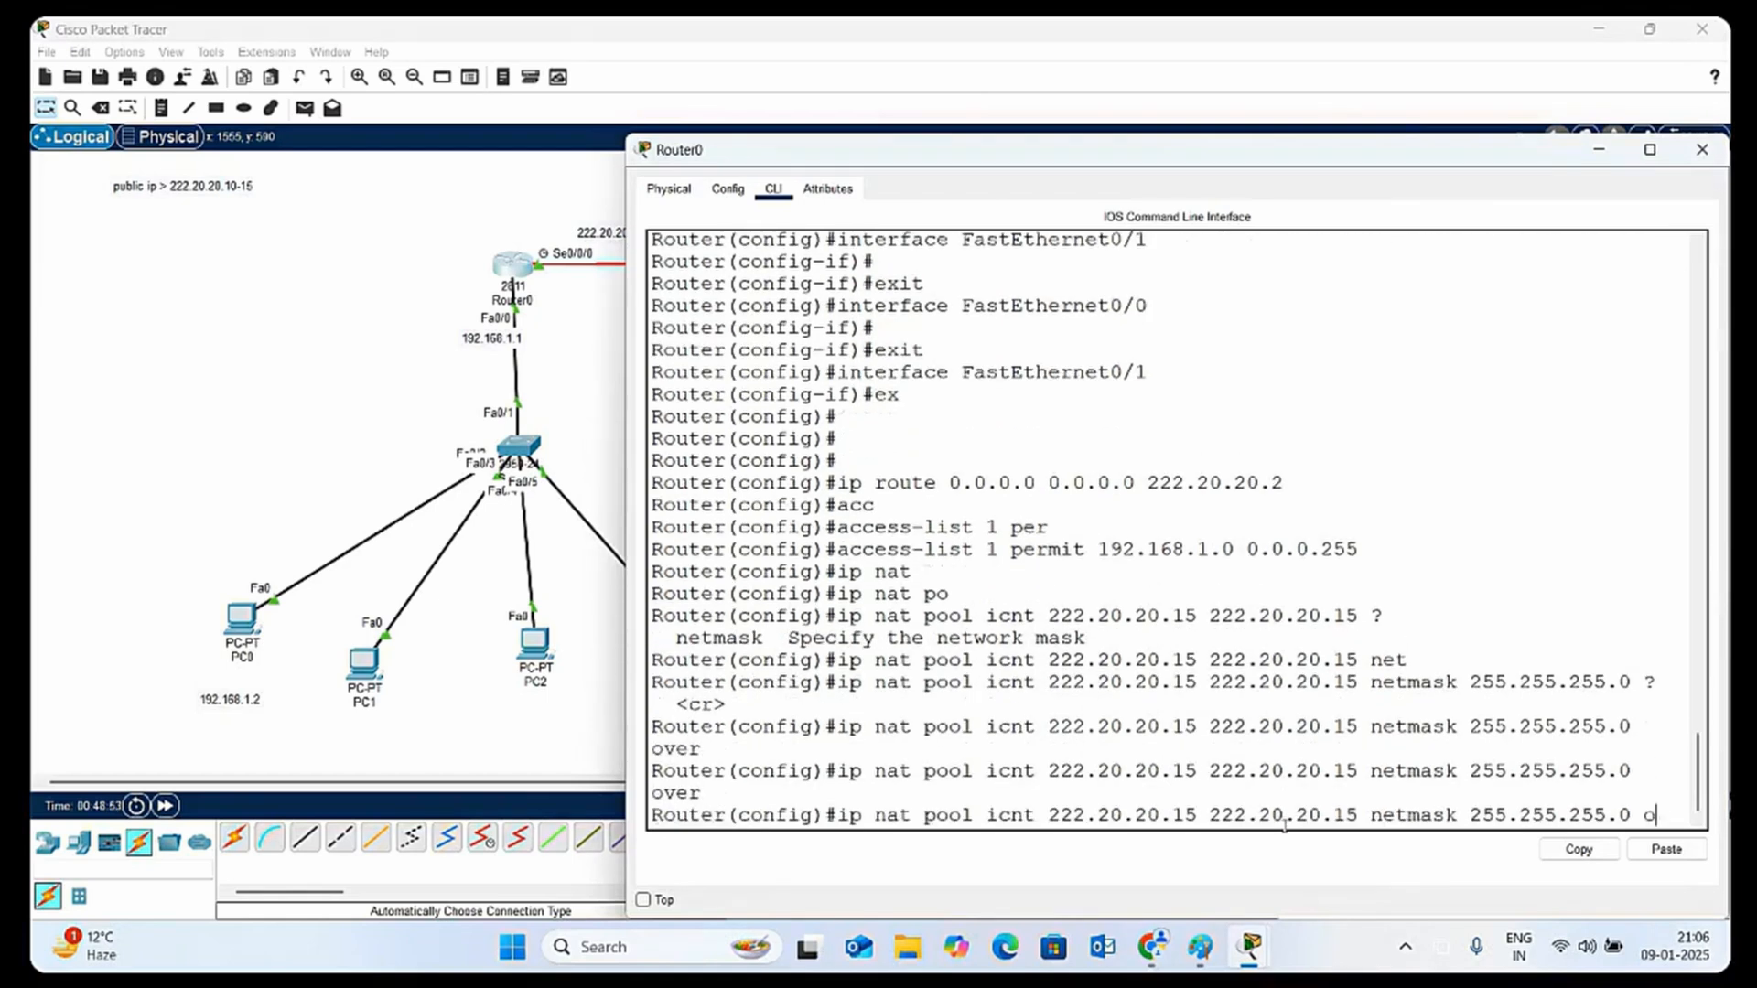
key(BackSpace)
Execute the completed icnt pool command and review the entered commands, including the pool's start and end addresses
key(Return)
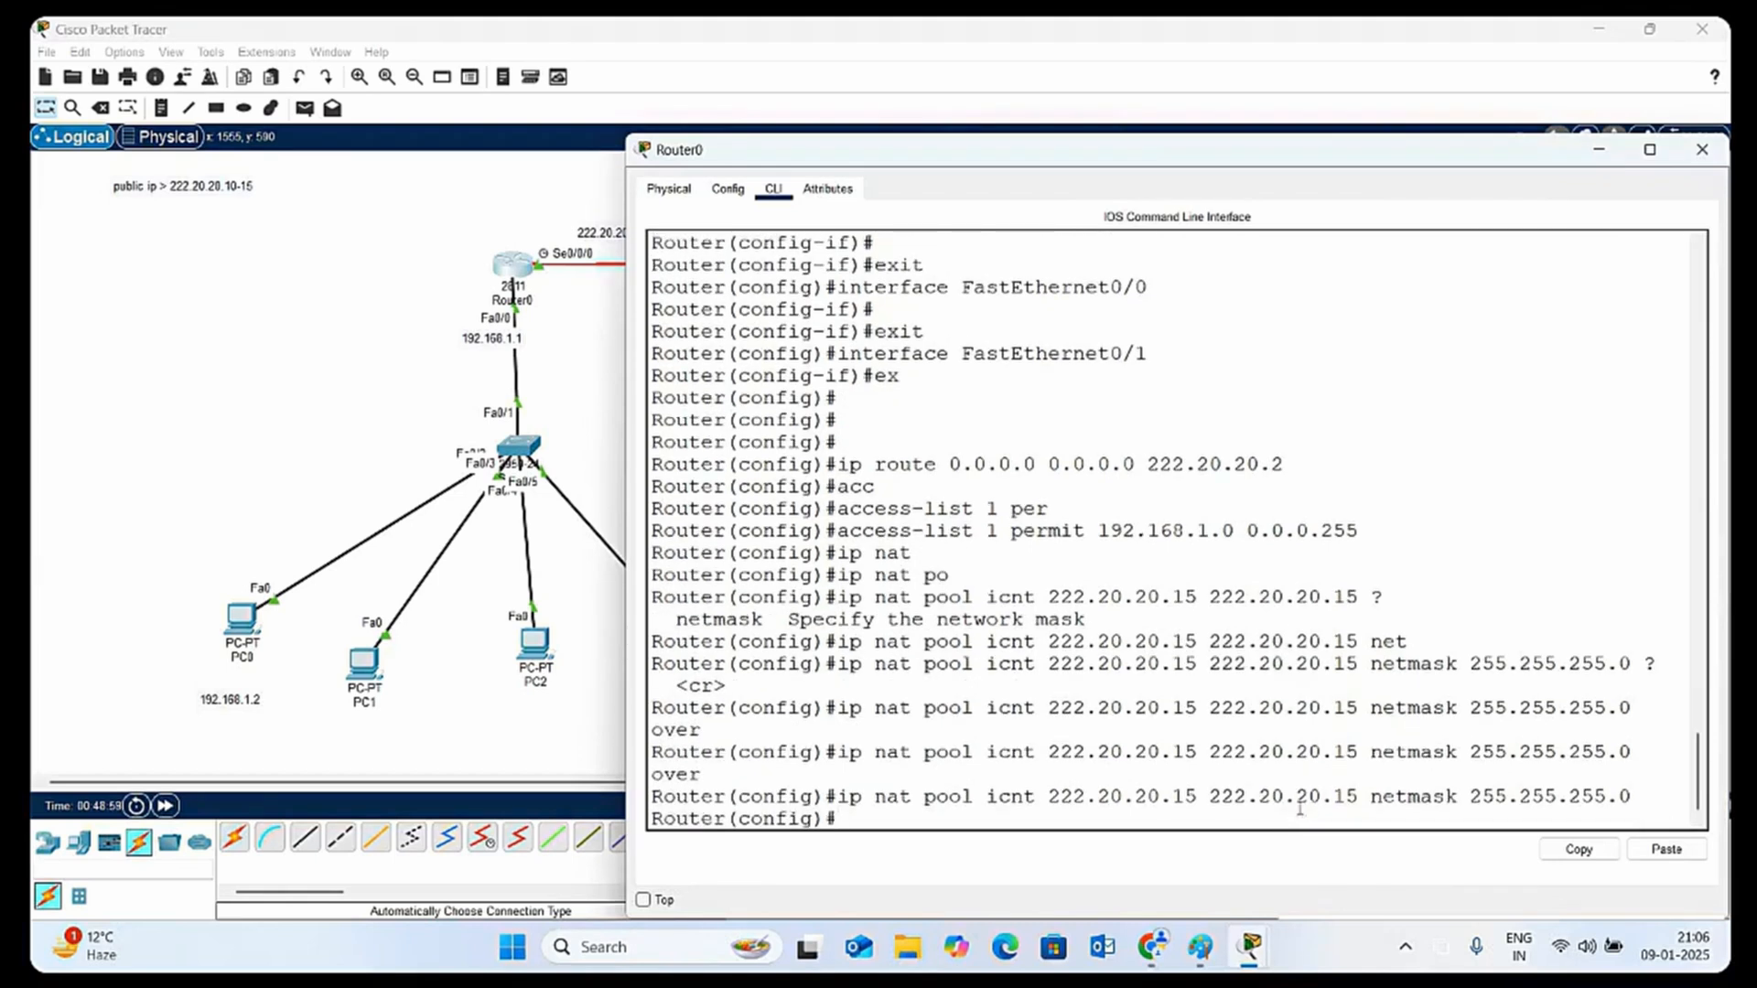
scroll(1201, 711, up, 2)
scroll(1201, 711, up, 3)
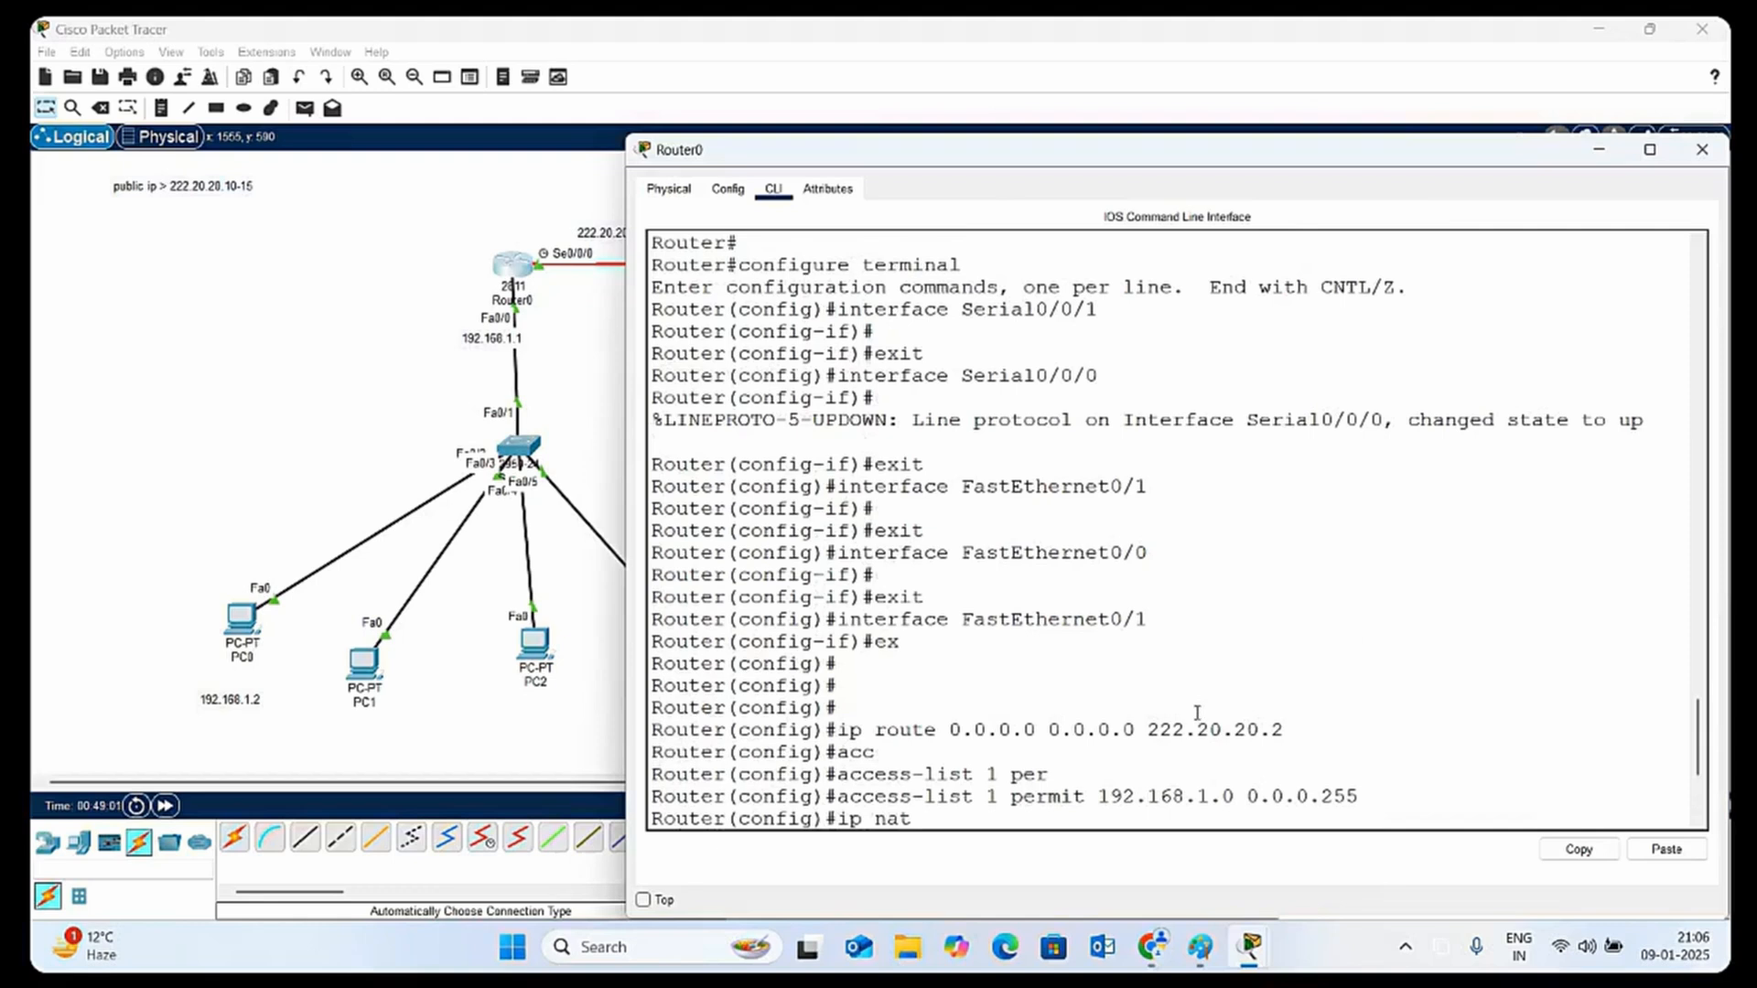
scroll(1207, 719, down, 5)
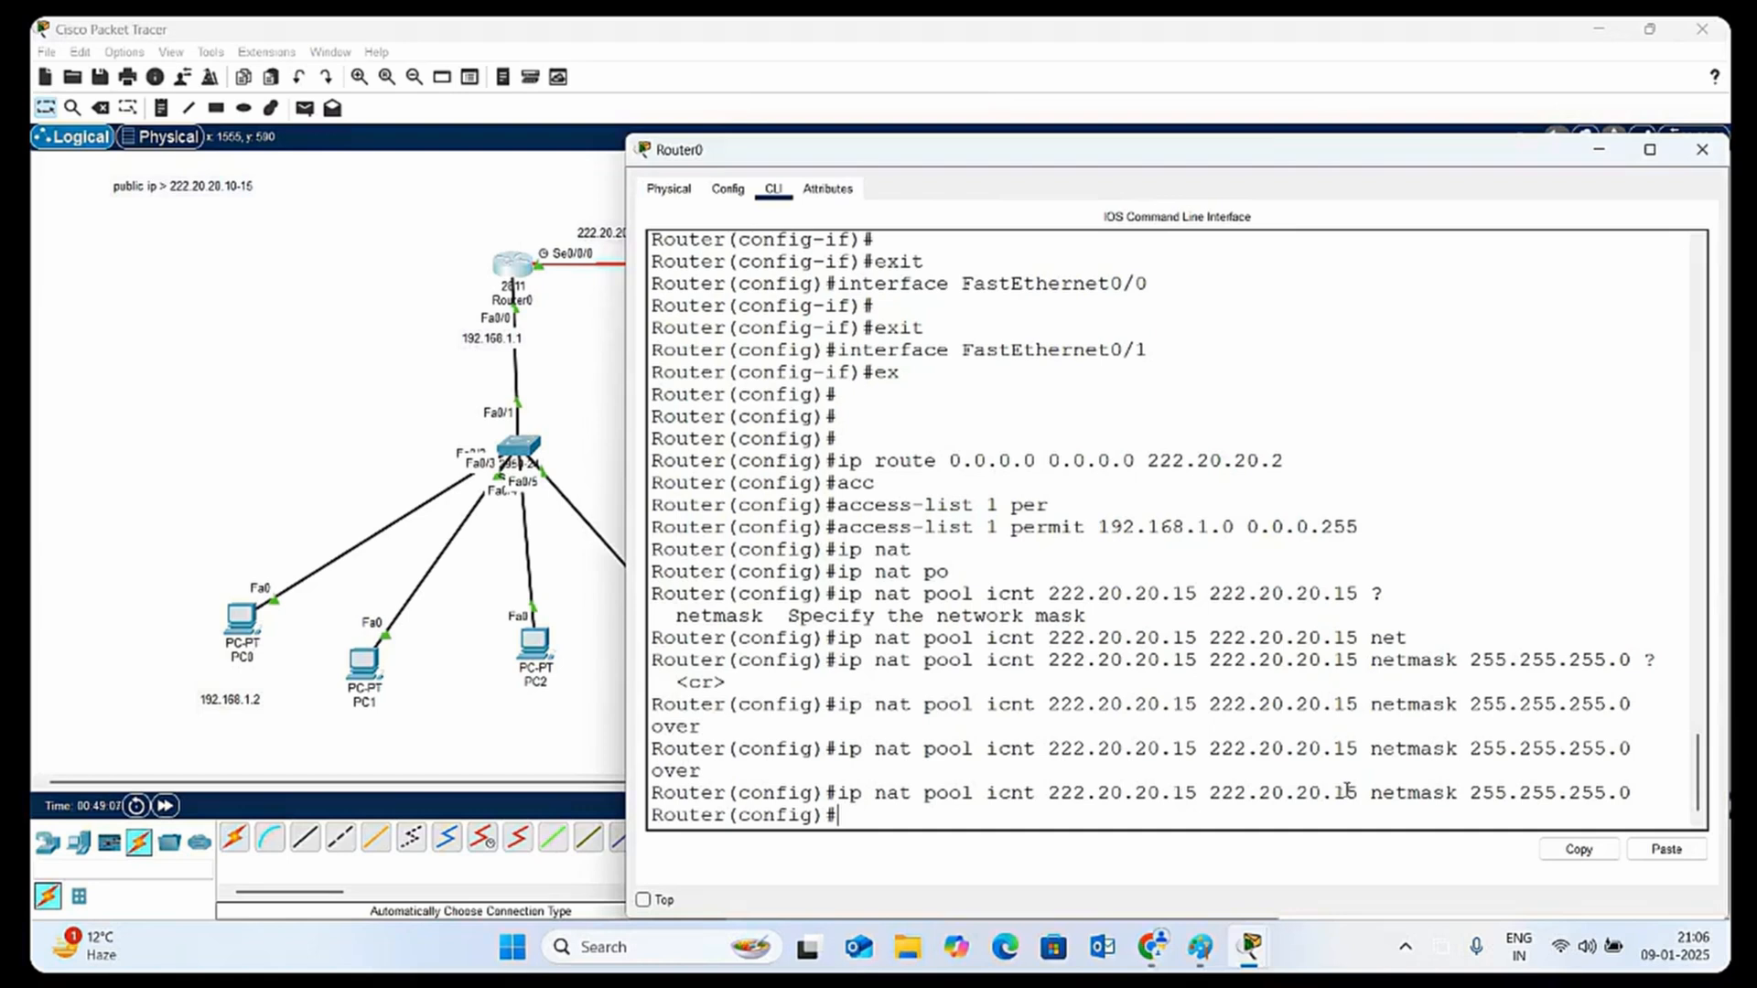
drag(1345, 792, 1359, 793)
drag(1174, 792, 1197, 793)
drag(1333, 793, 1347, 792)
Begin a NAT rule on Router0 with ip nat inside source list 1
click(857, 817)
text(ip nat)
key(Tab)
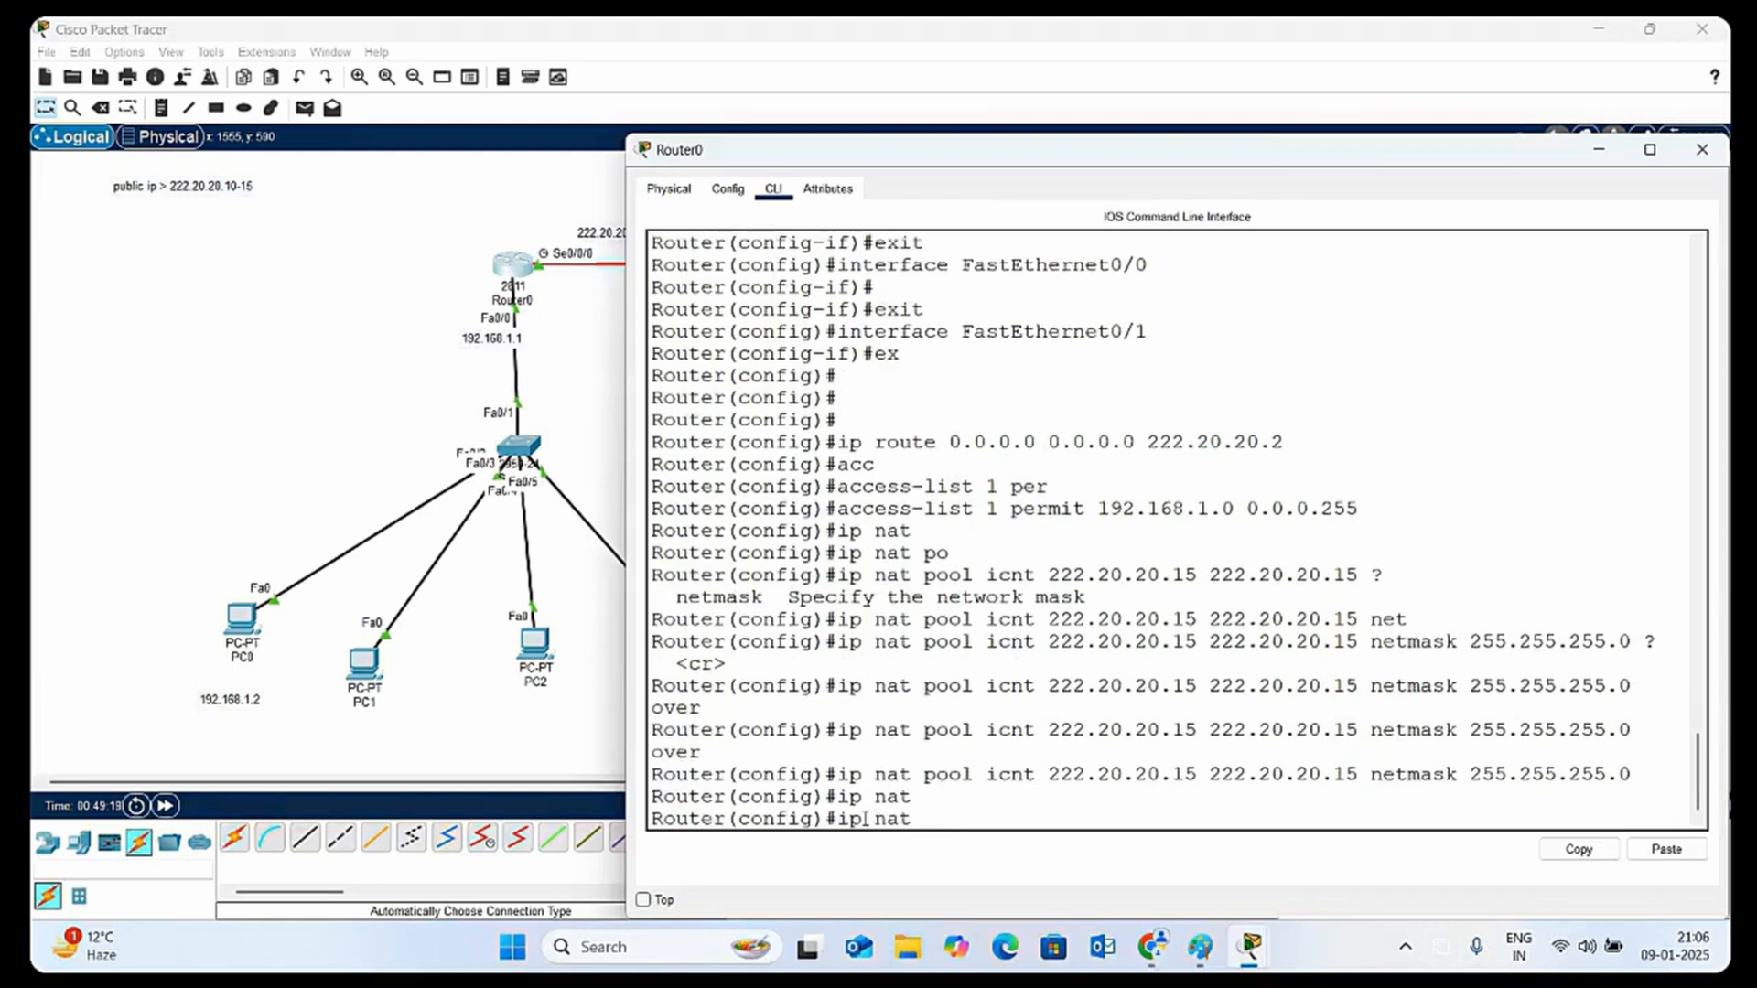
text(in)
key(Tab)
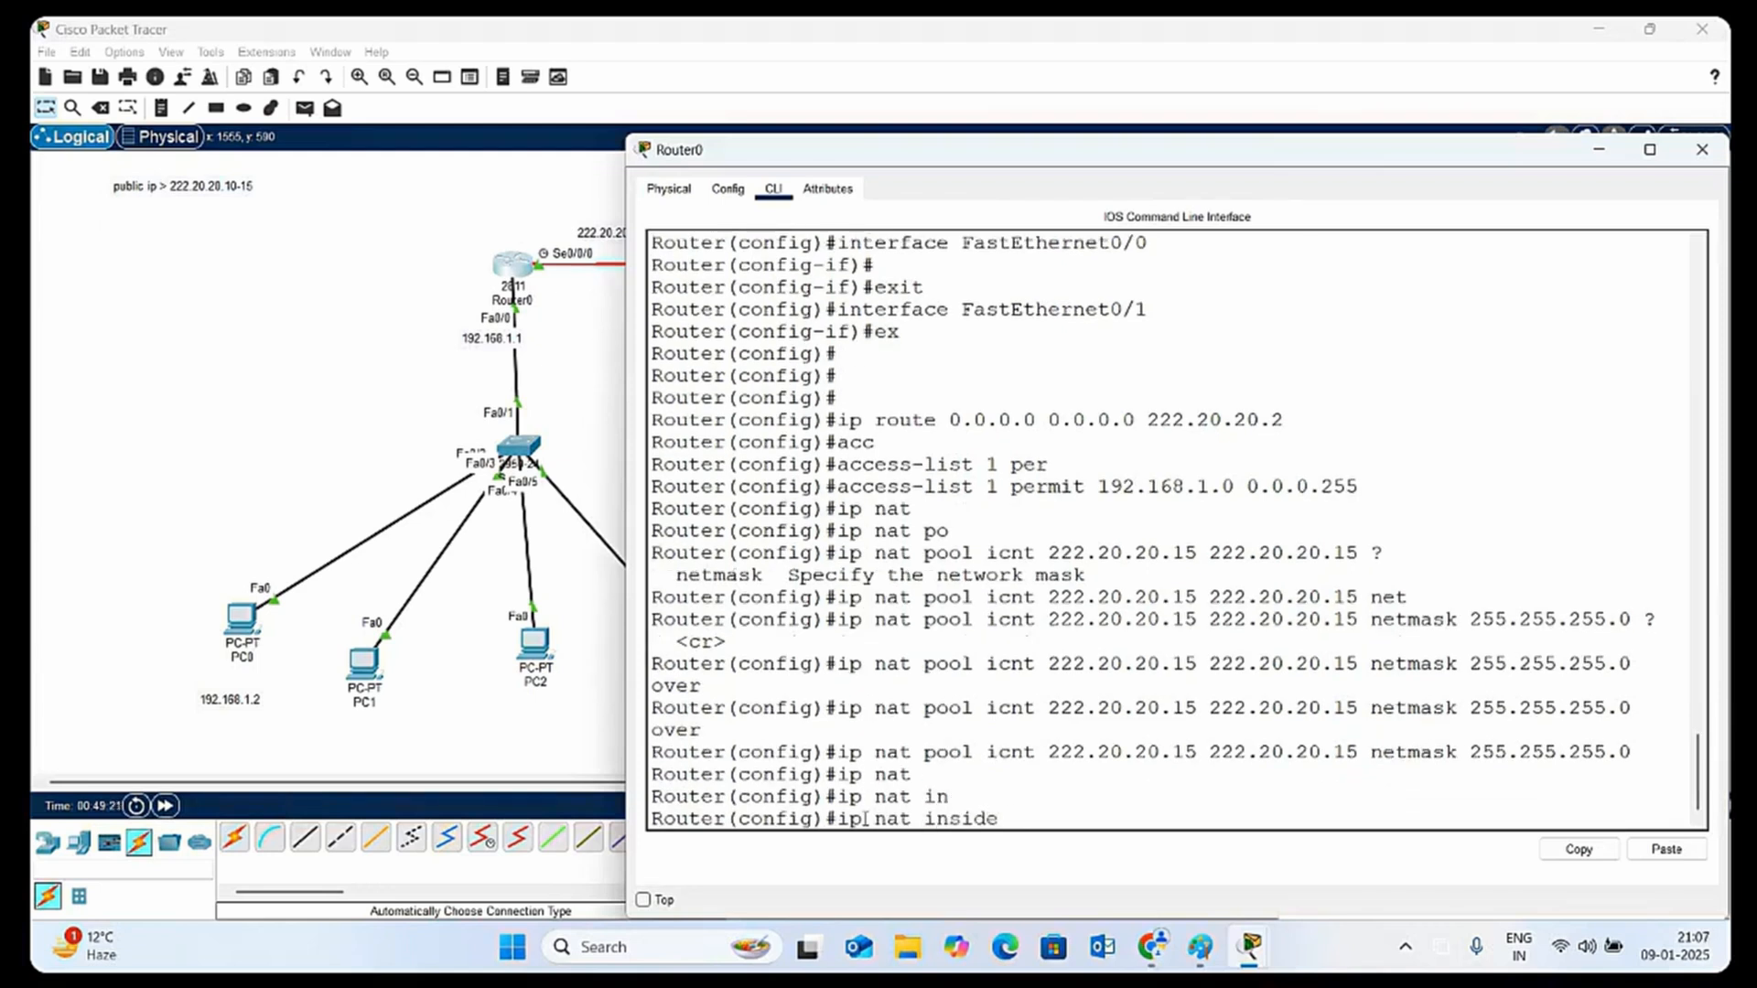
text(sou)
key(Tab)
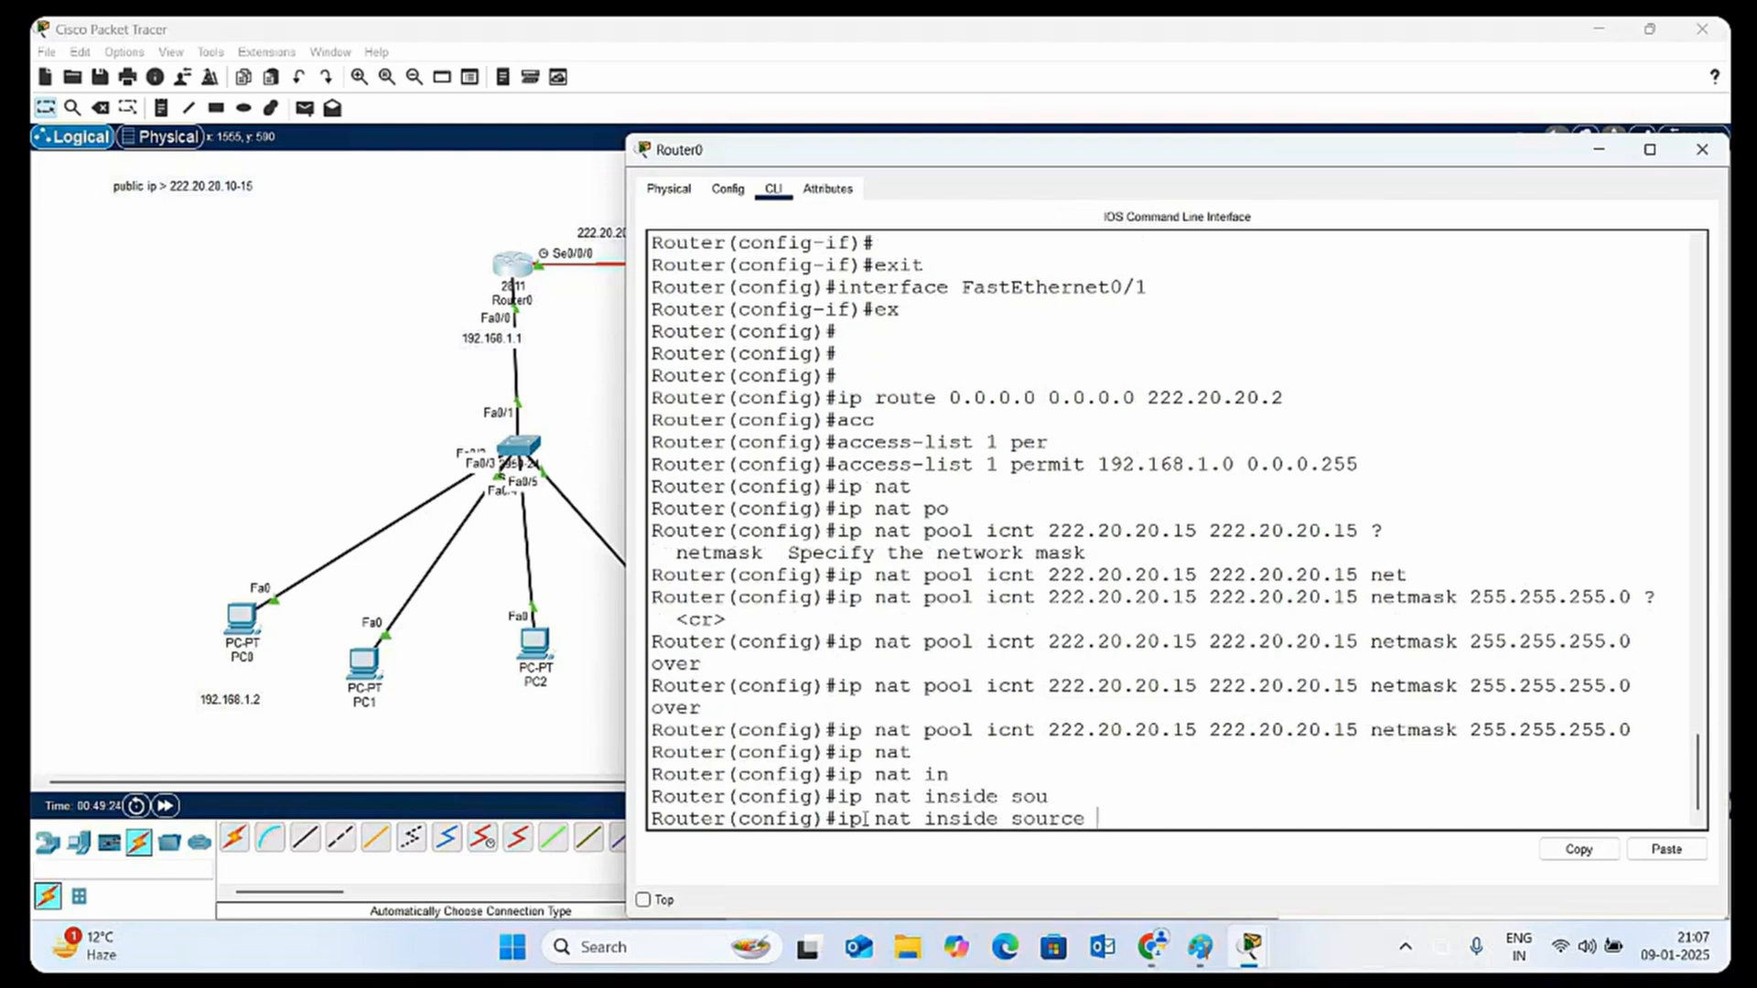
text(li)
key(Tab)
text(1 )
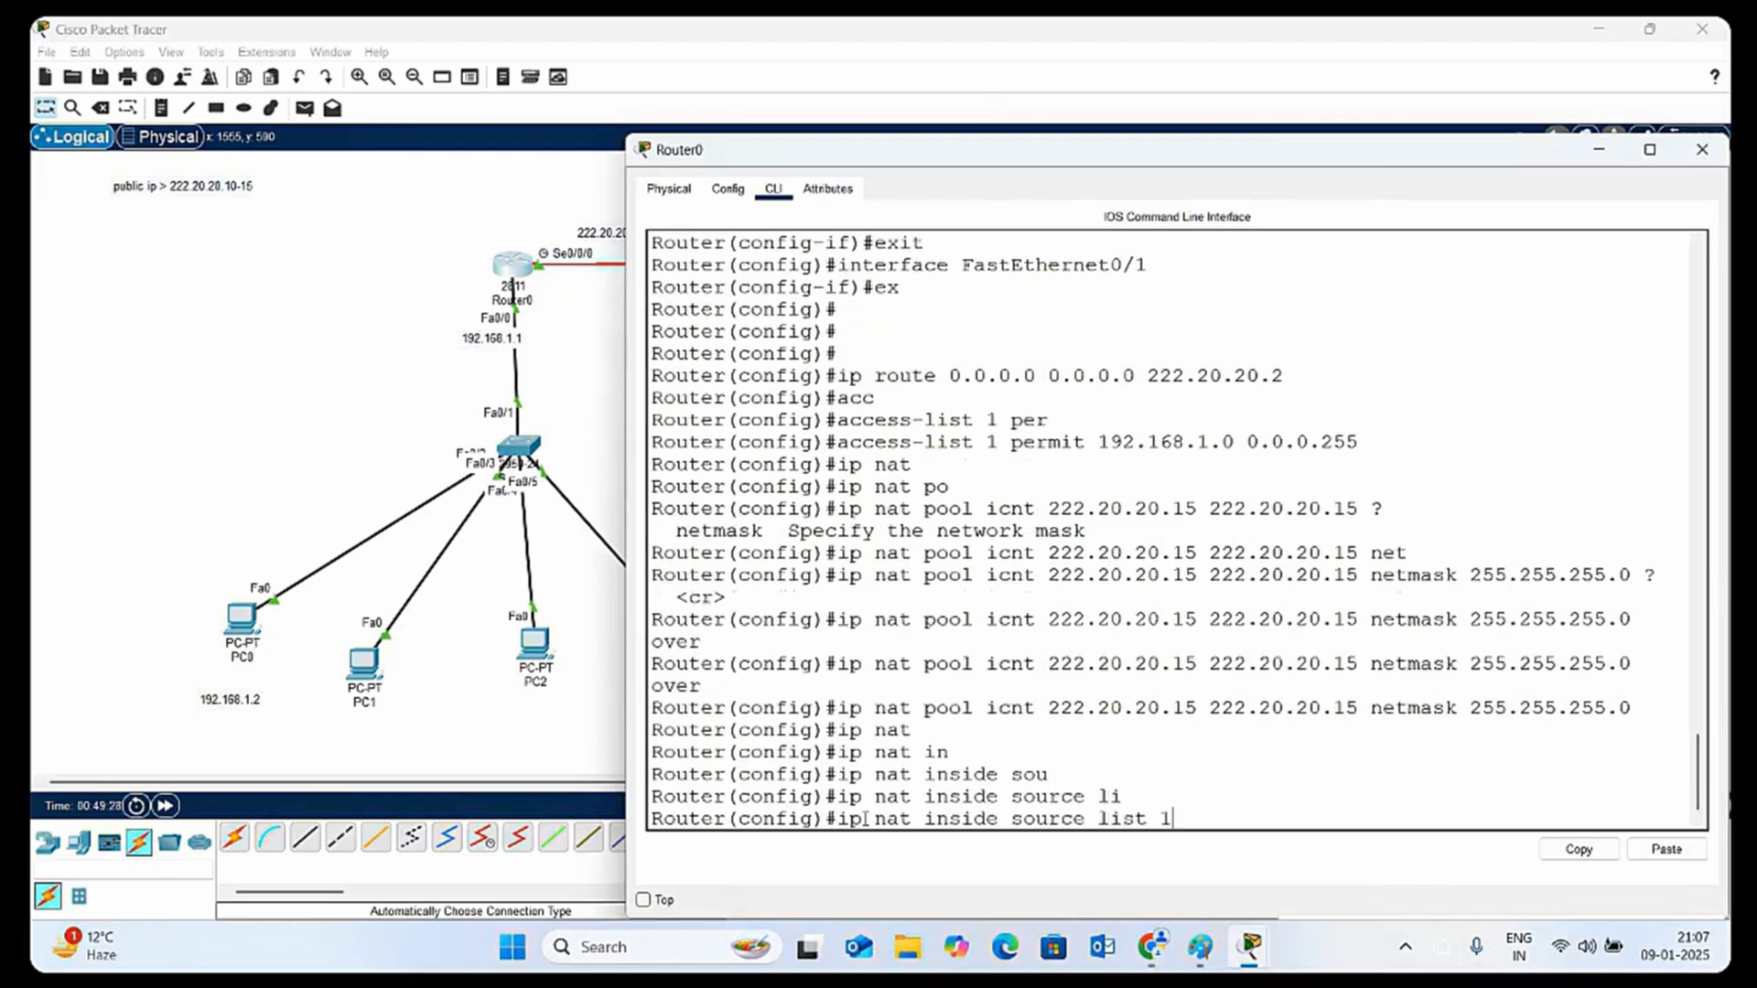
text(po)
Complete the NAT rule with pool icnt and the overload option, checking the inline help first, and execute it
key(Tab)
text(icnt )
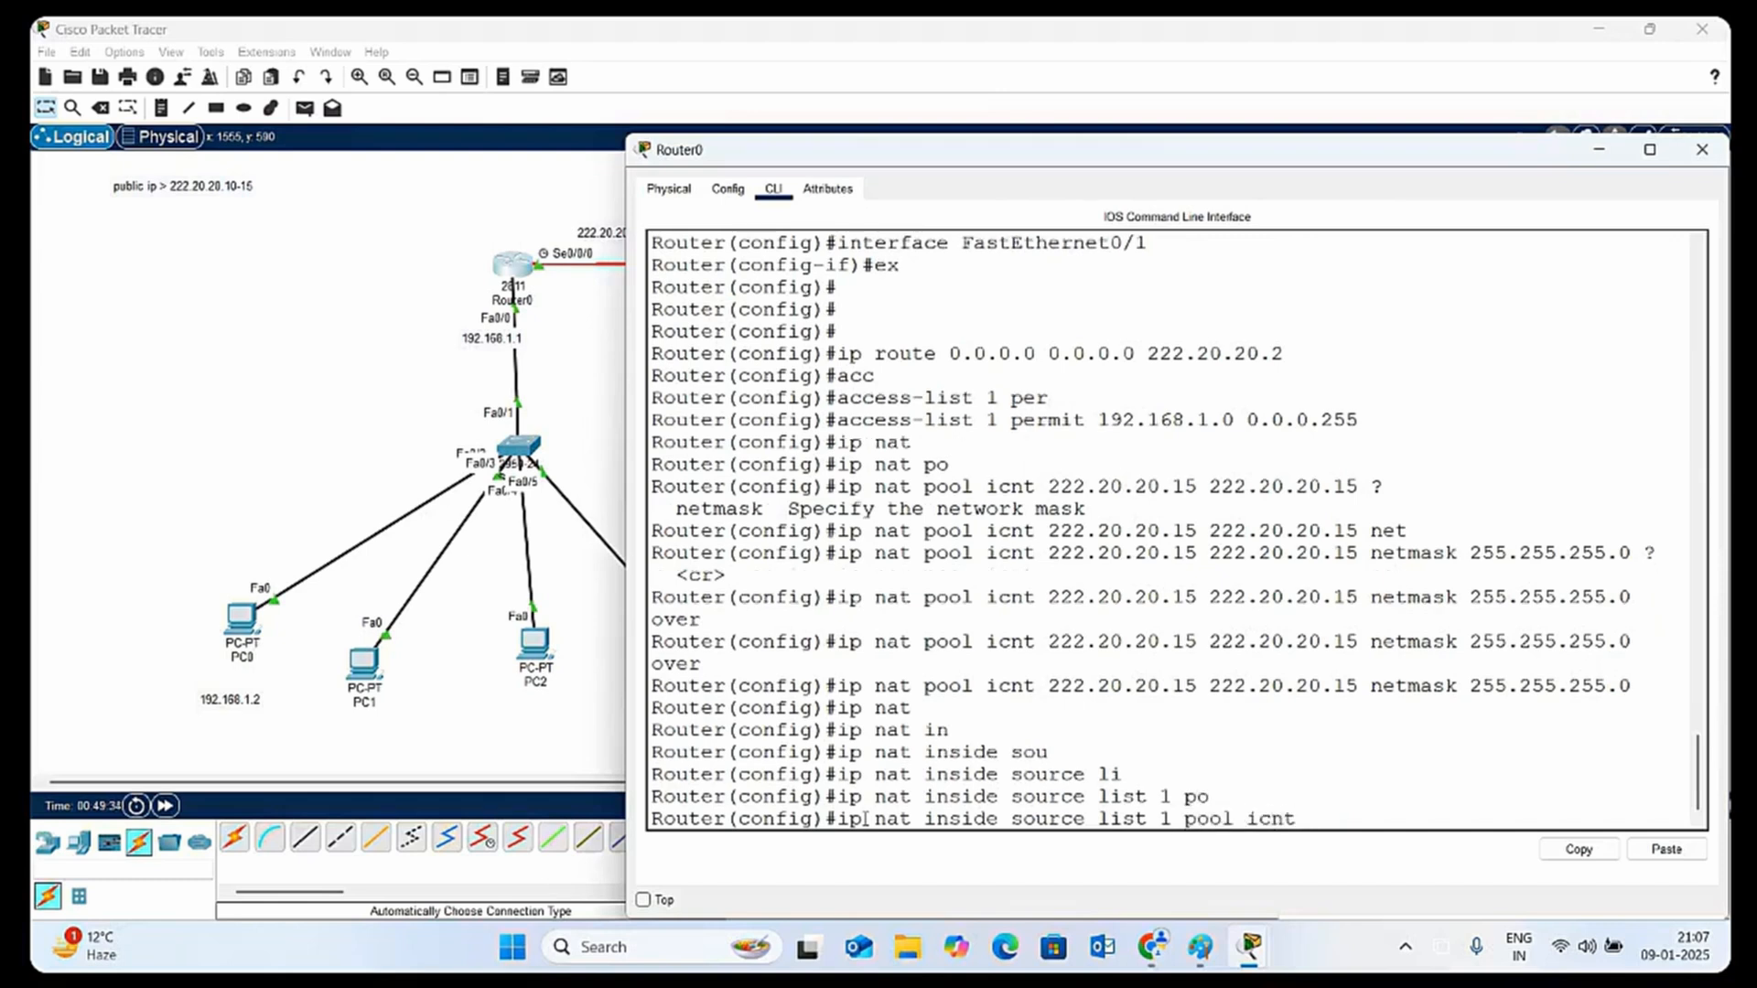
text(?)
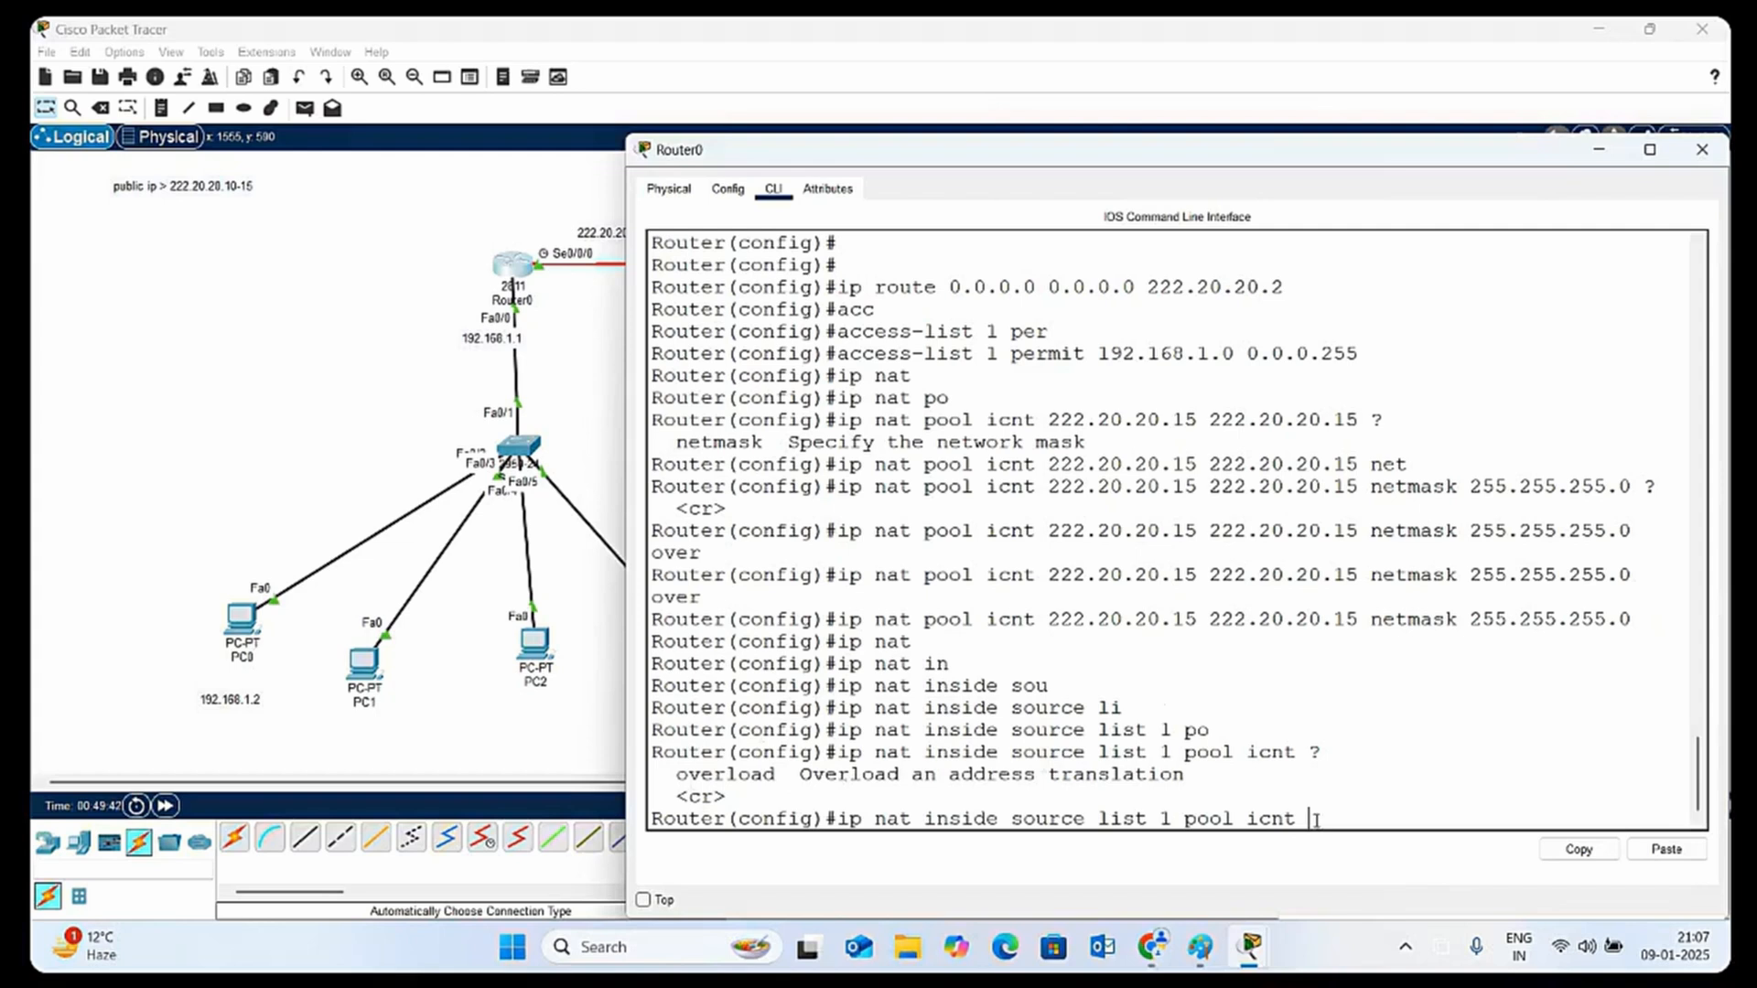
text(over)
key(Tab)
key(Return)
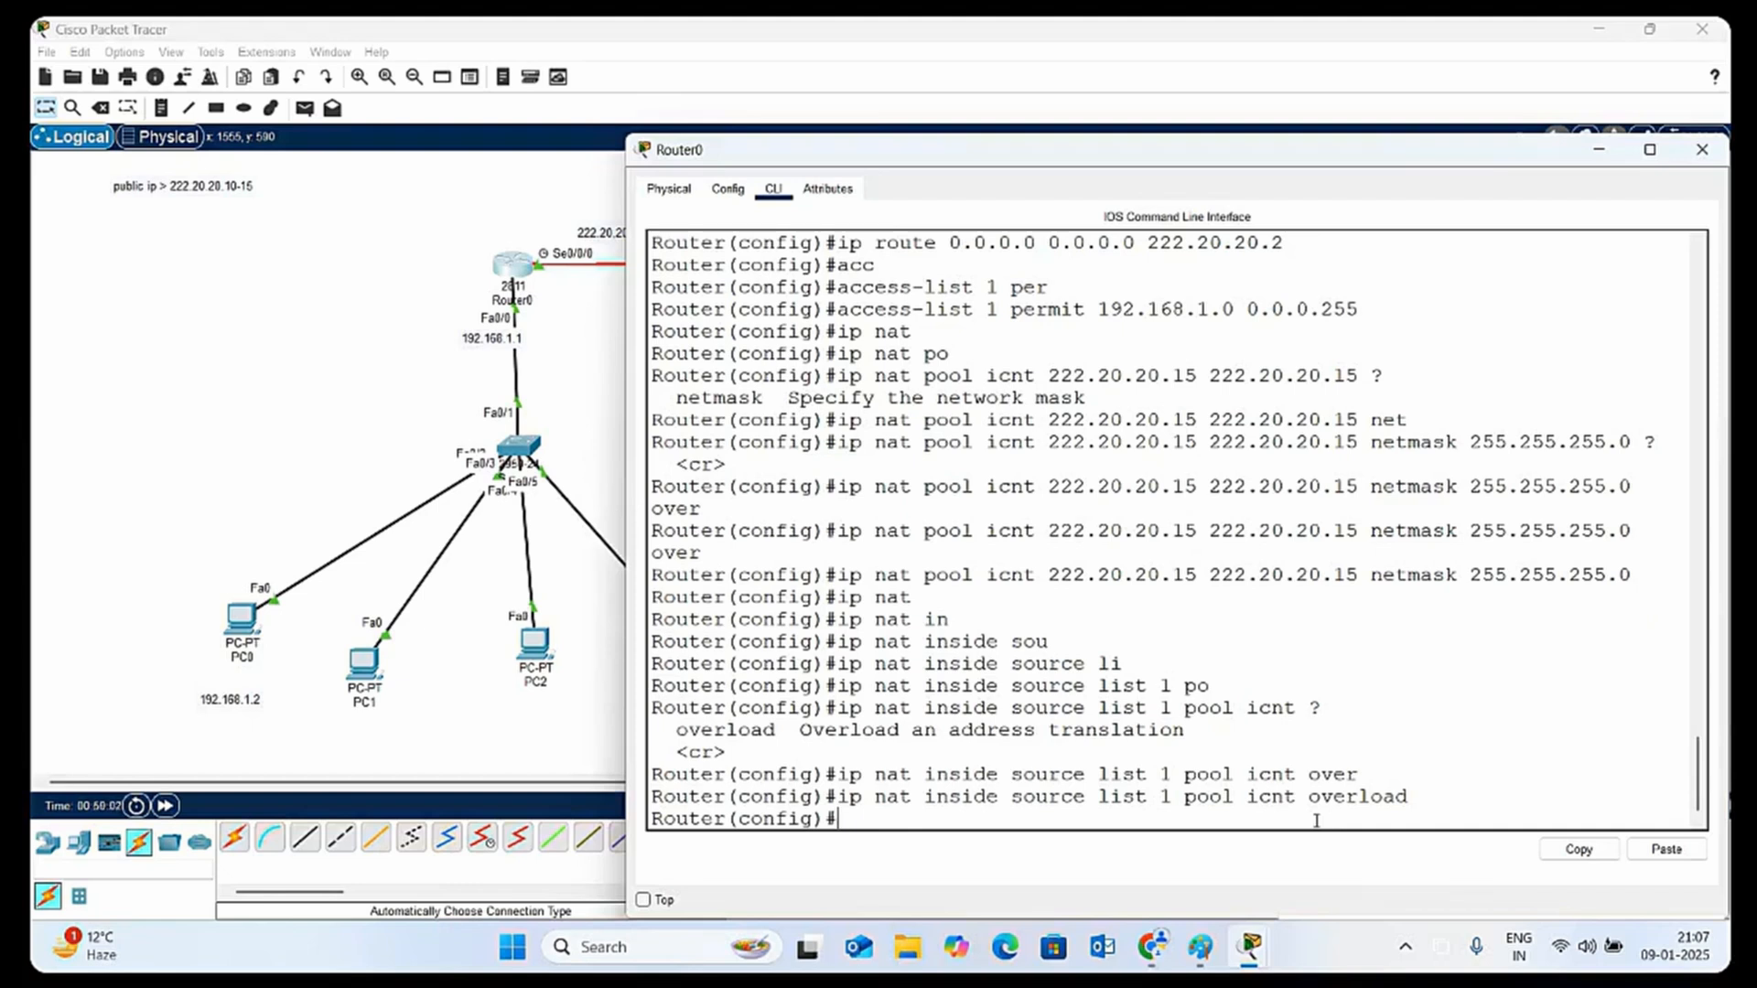
Set interface fa0/0 as the NAT inside interface with ip nat inside, and return to global configuration mode
text(int fa0/0)
key(Return)
key(Return)
key(Return)
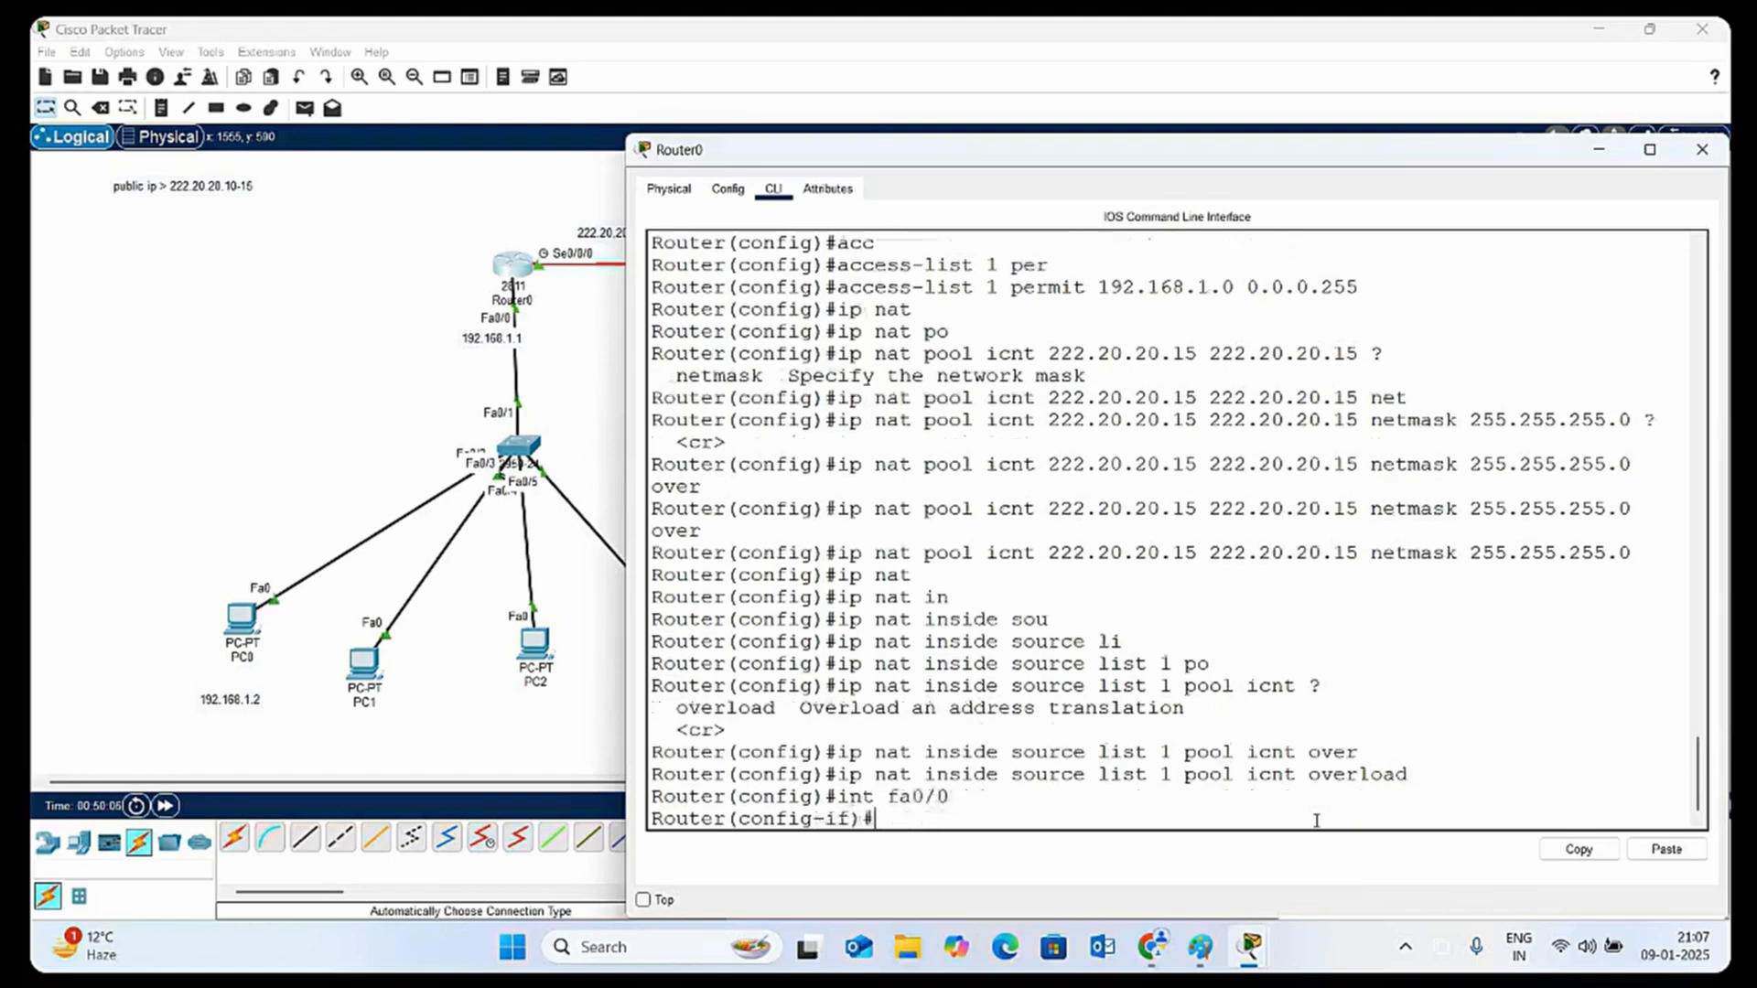
text(ip n)
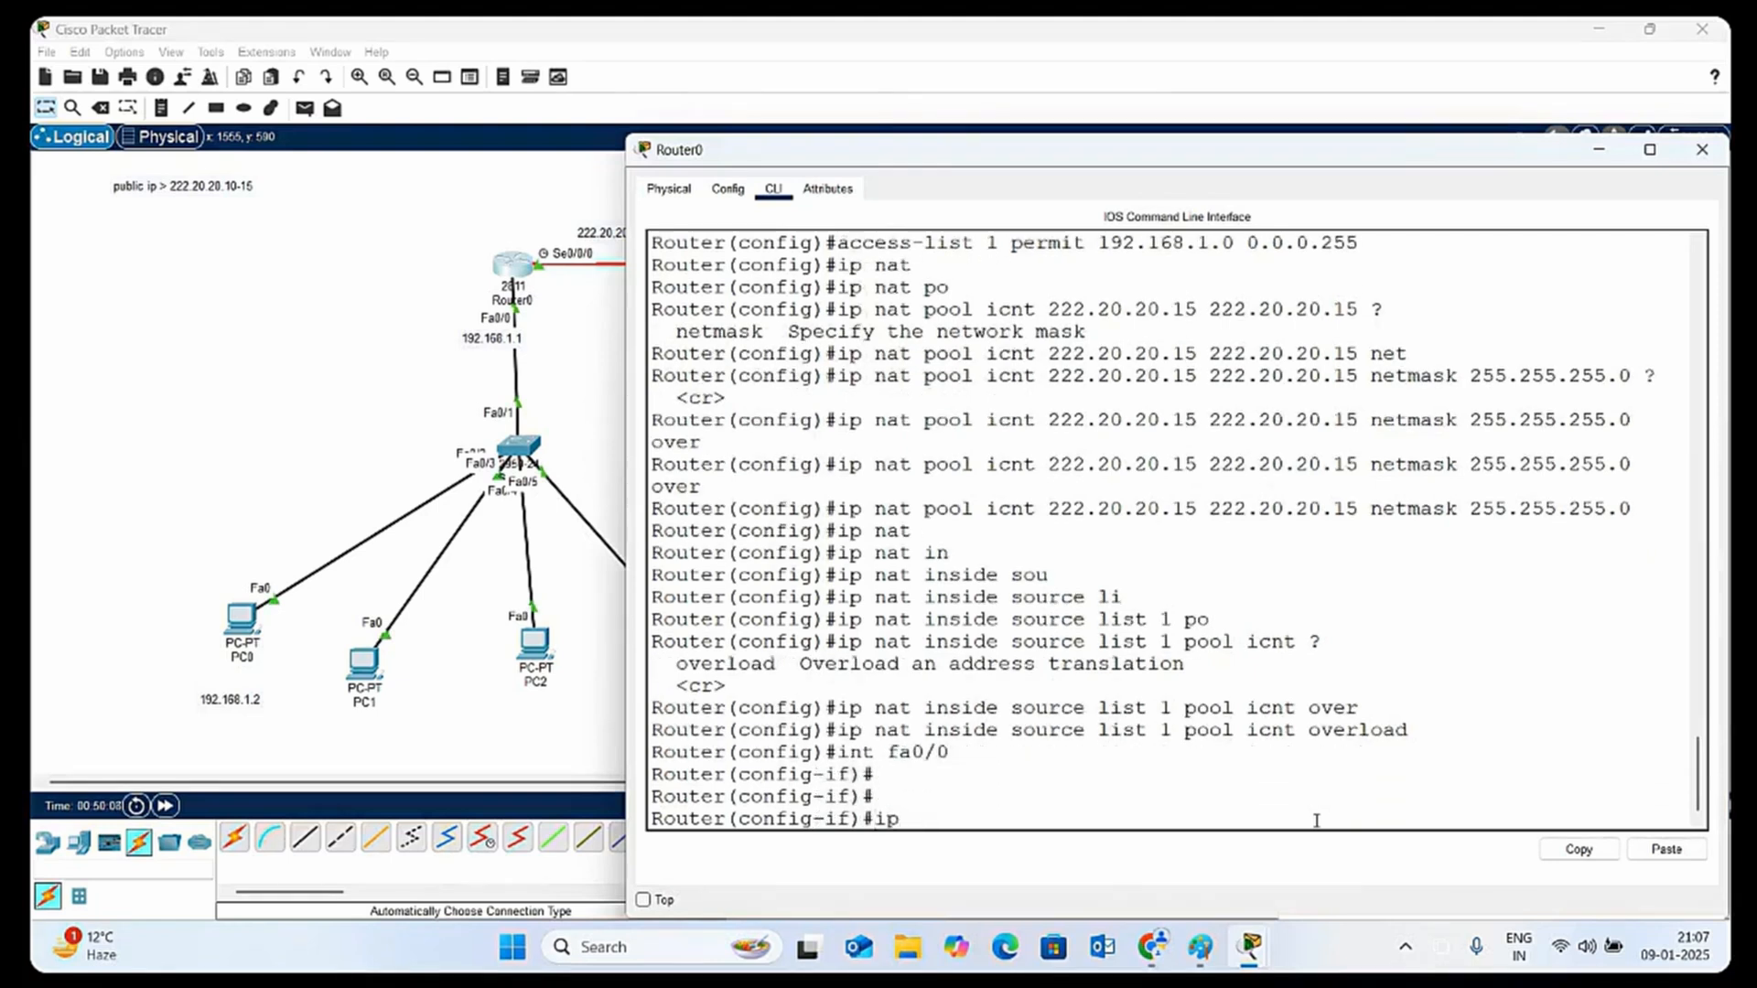
text(q)
key(BackSpace)
key(Tab)
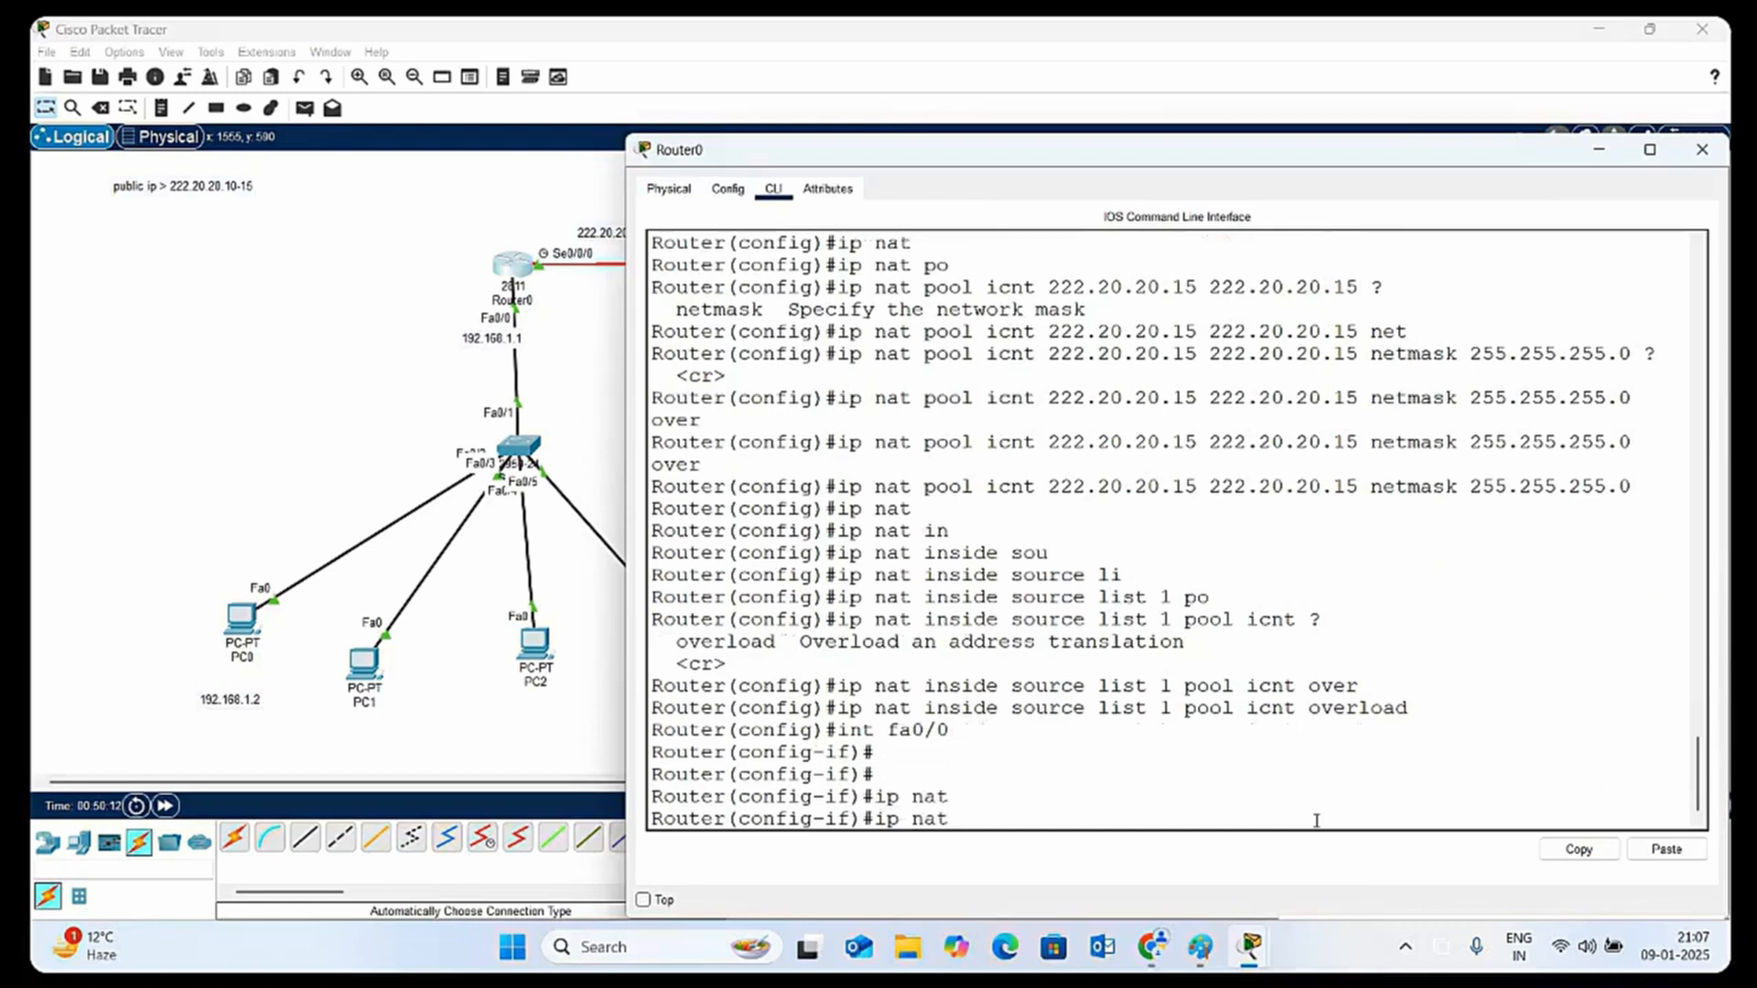
text(in)
key(Tab)
key(Return)
key(Return)
key(Return)
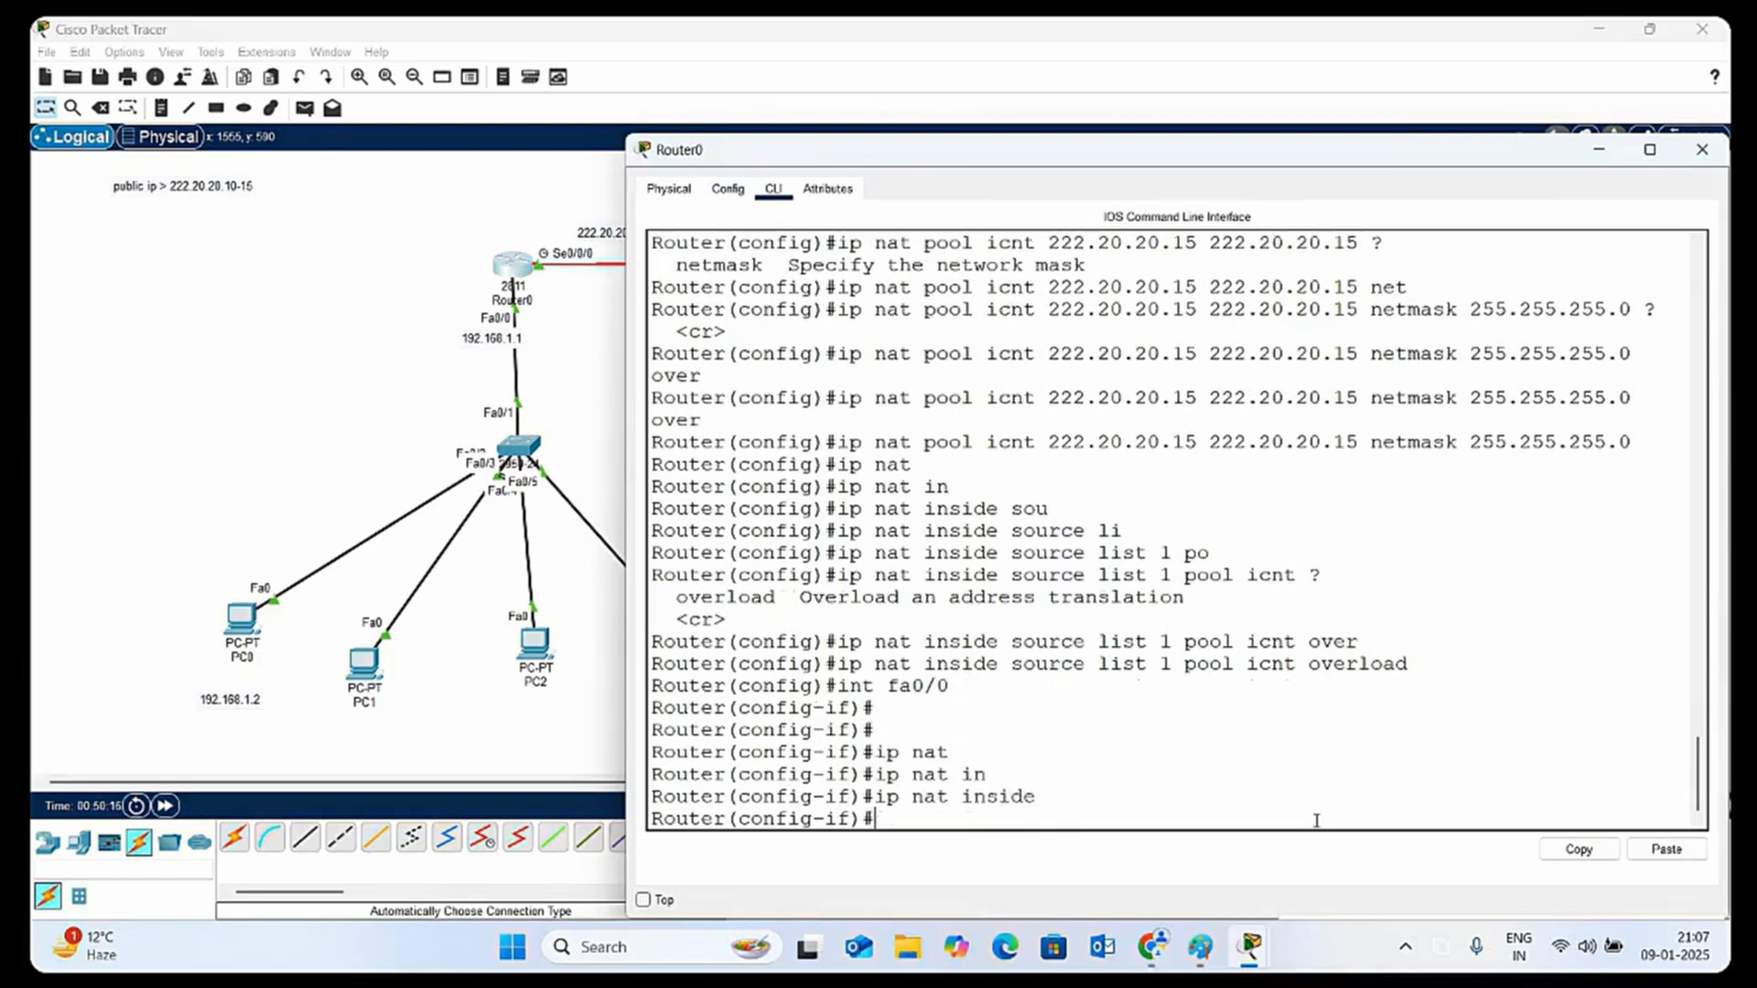
text(ex)
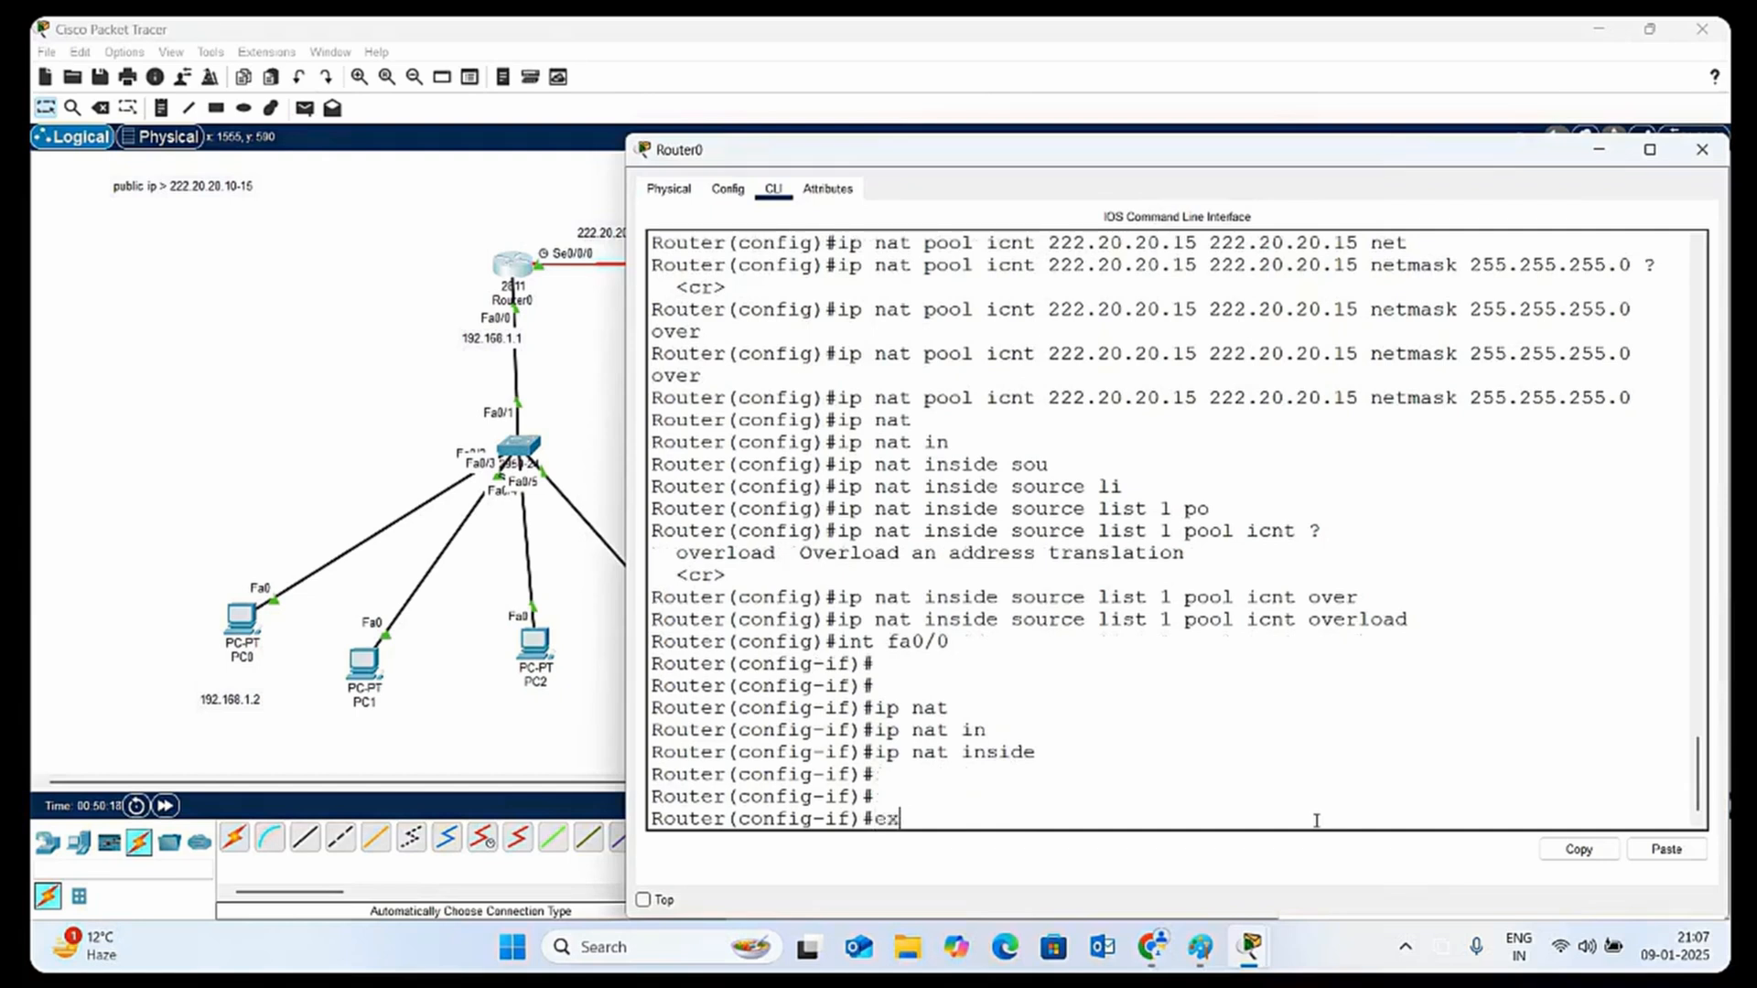
key(Return)
key(Return)
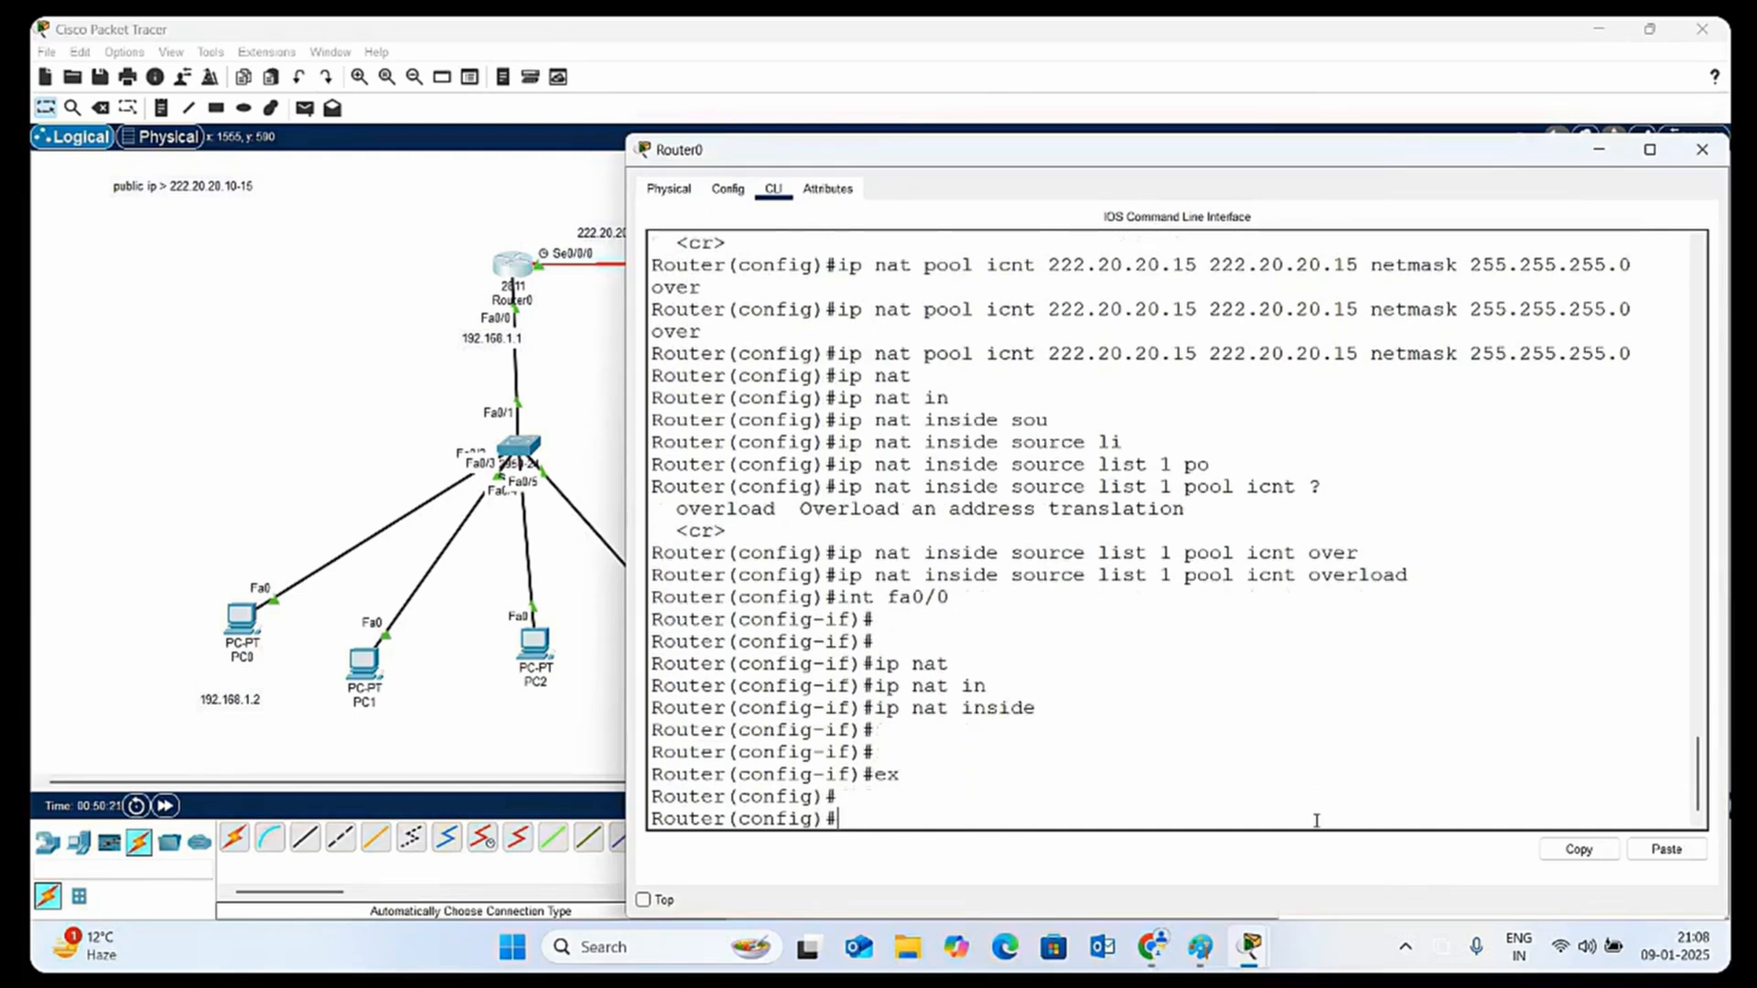
Set interface se0/0/0 as the NAT outside interface with ip nat outside, and close Router0's window
text(int se0/0/0)
key(Return)
key(Return)
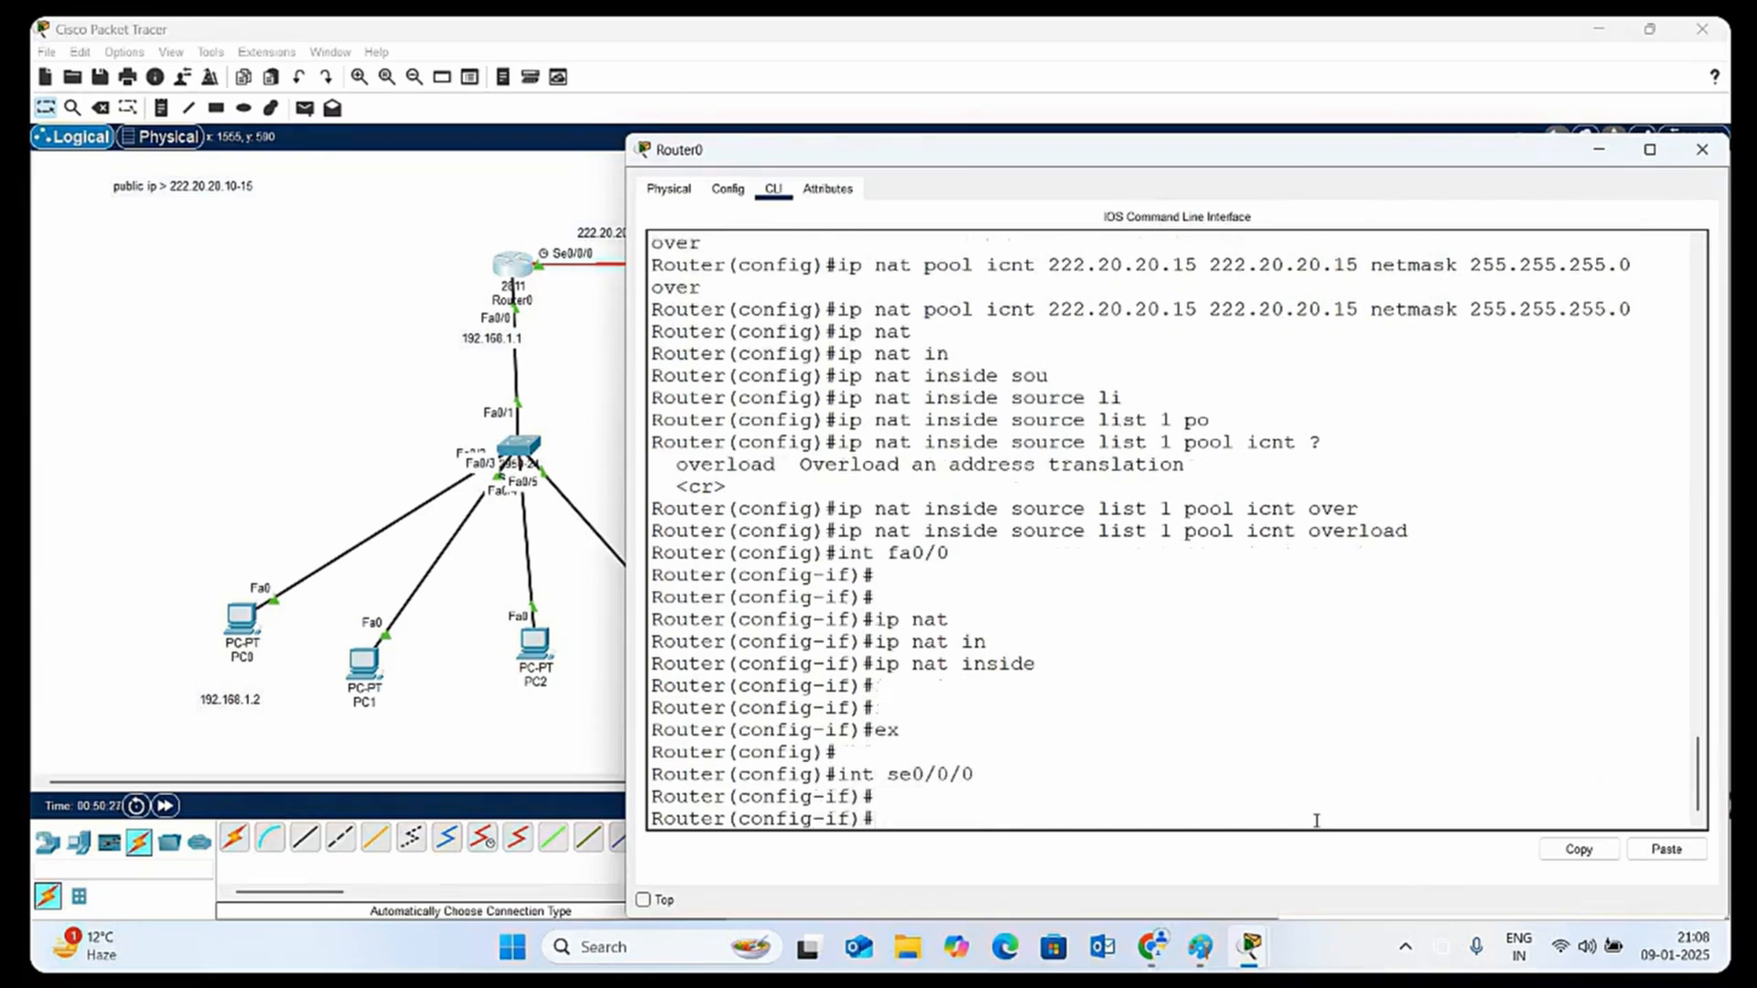
text(ip nat)
key(Tab)
text(ou)
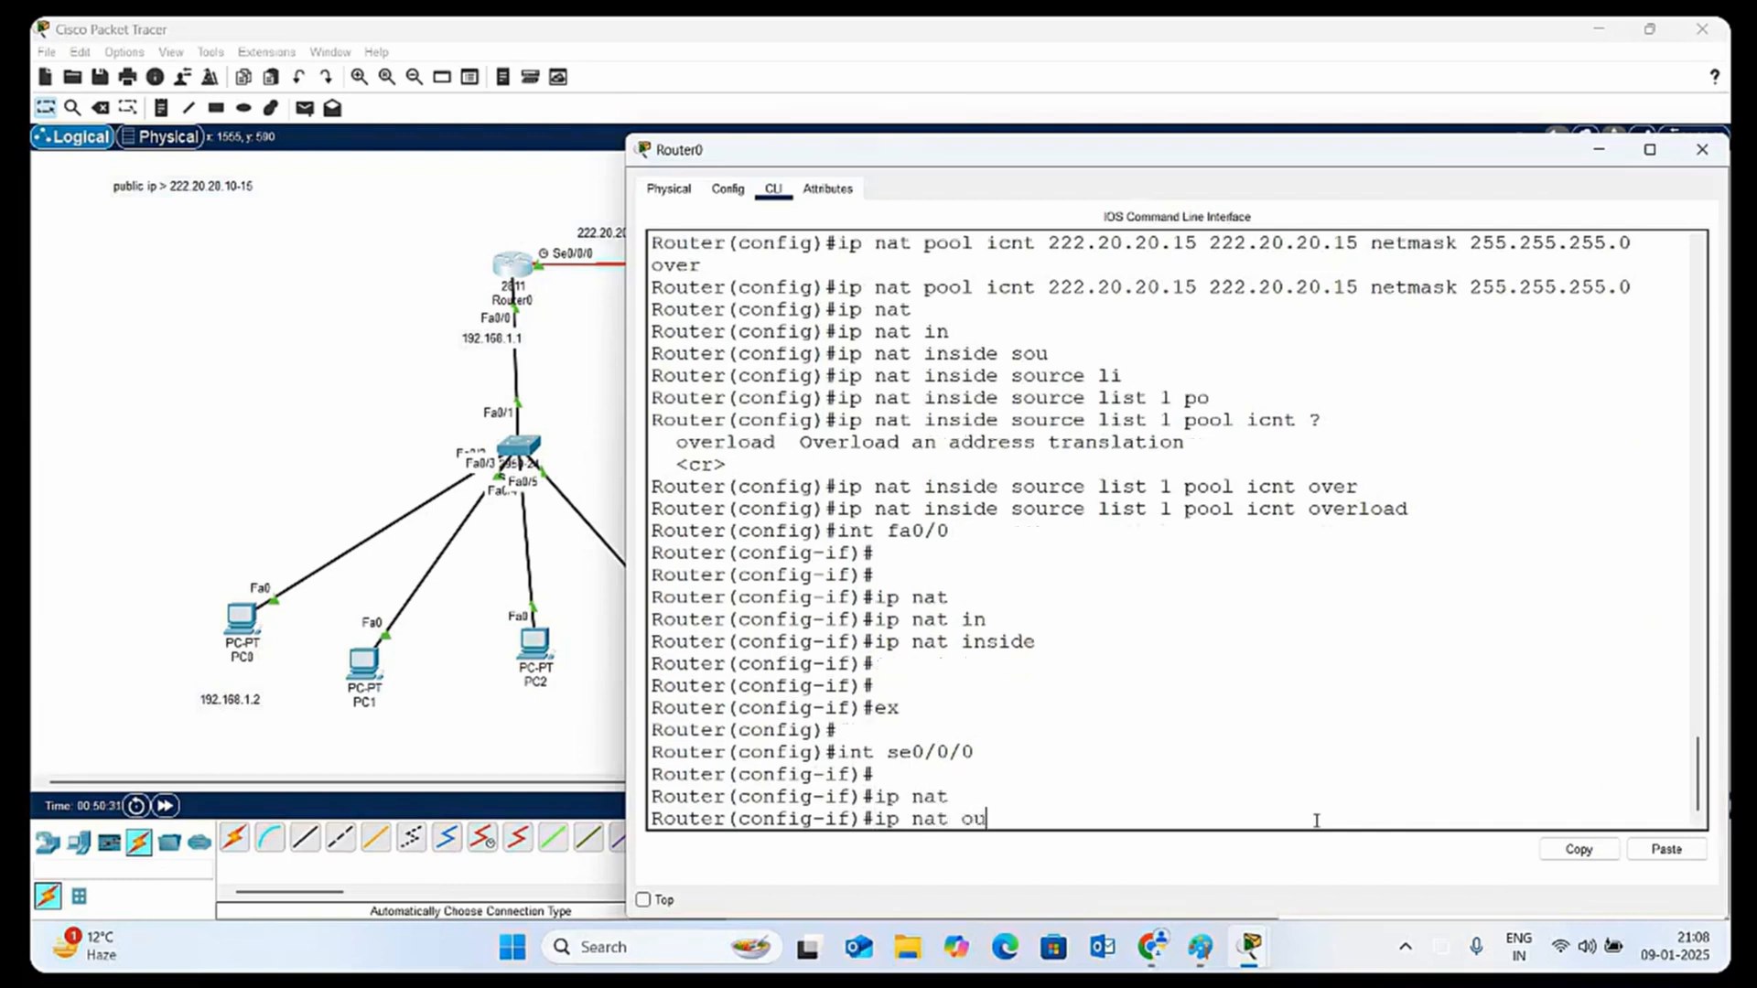
key(Tab)
key(Return)
key(Return)
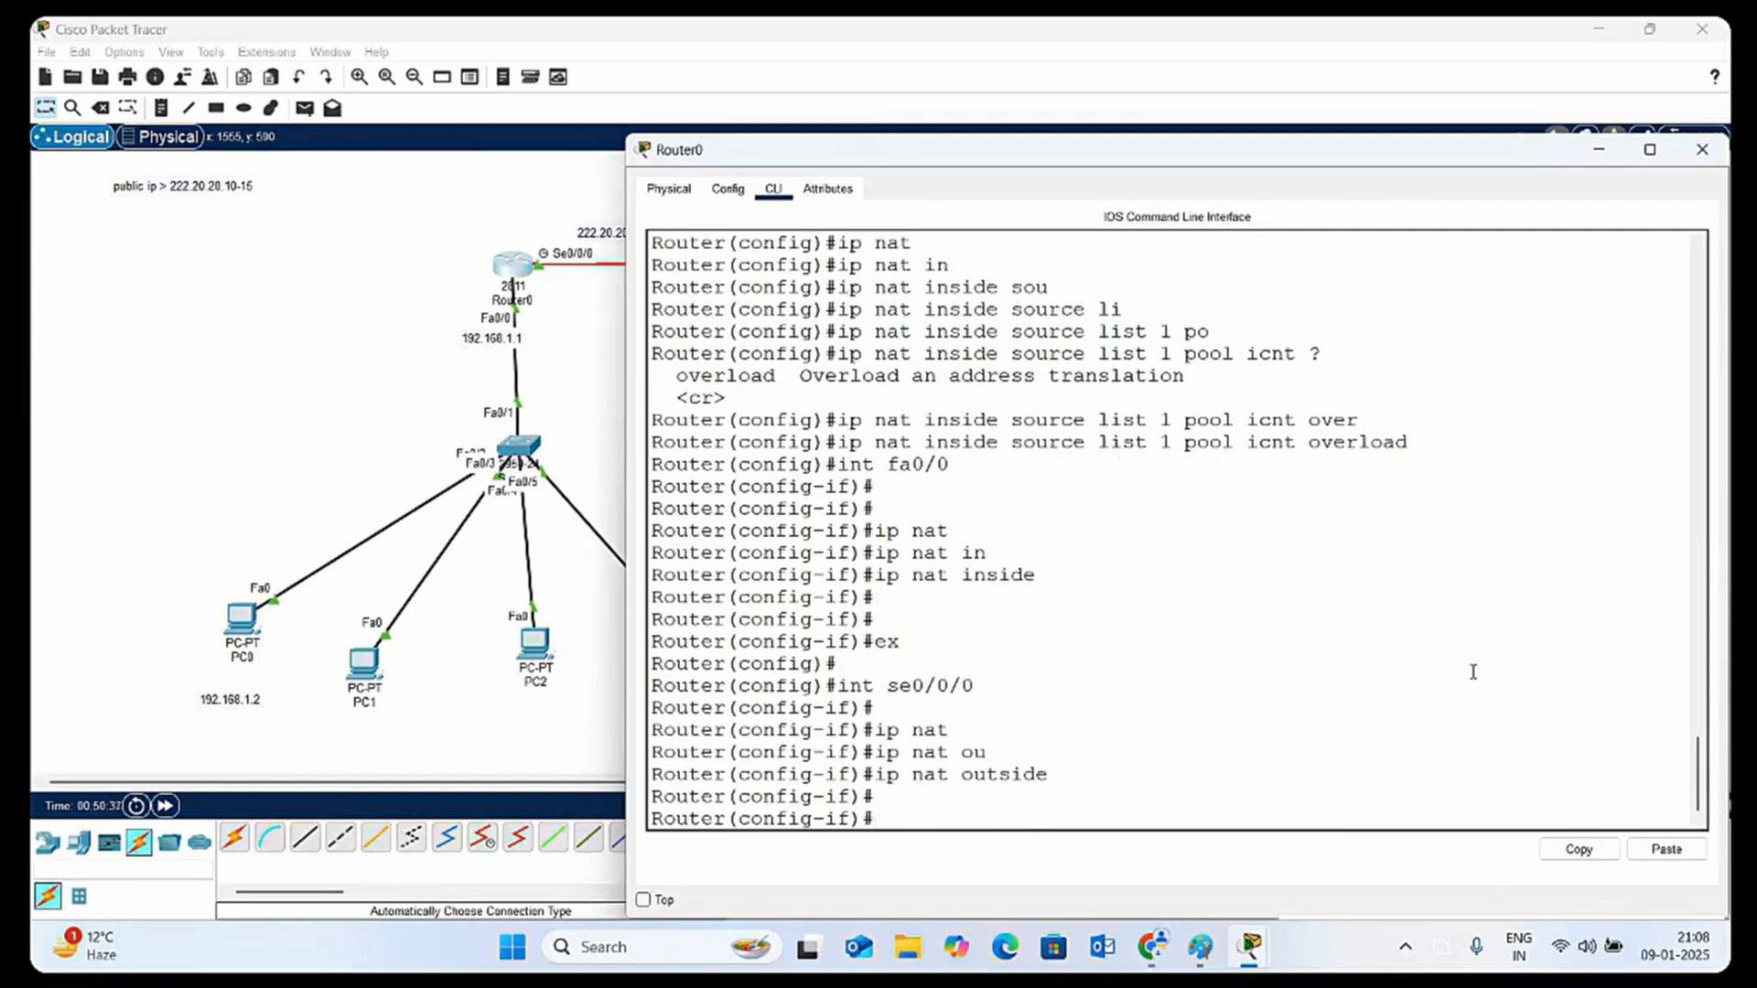
click(1699, 151)
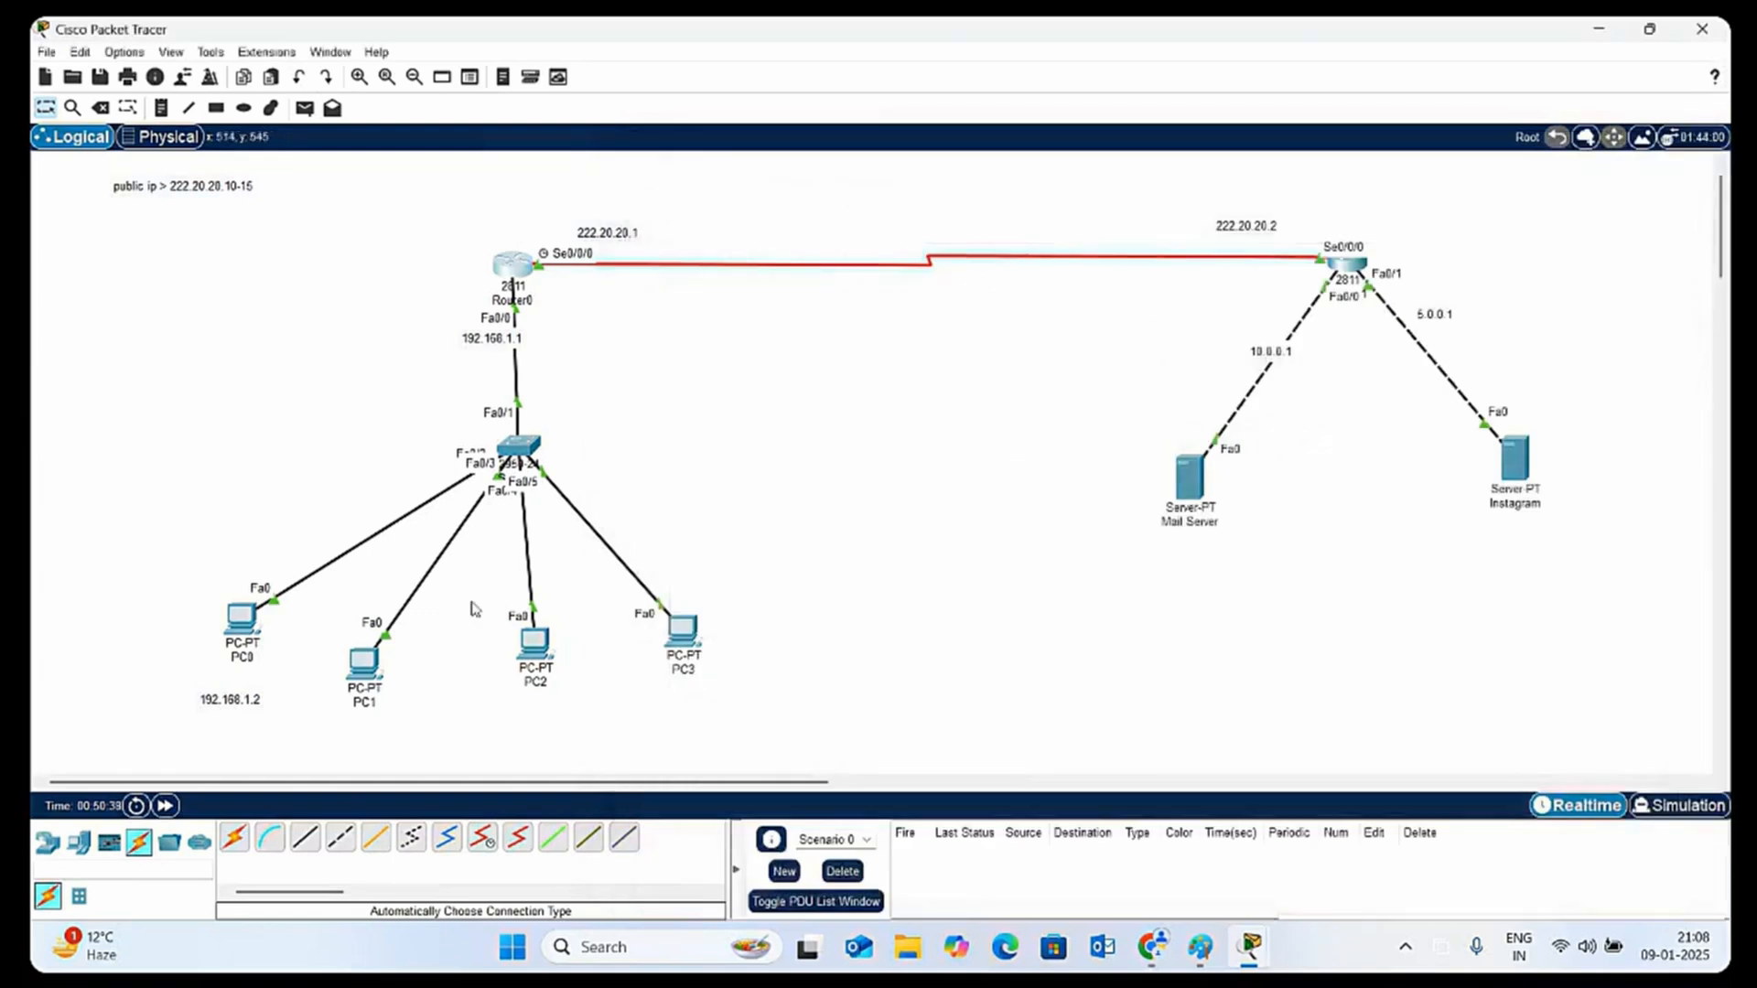
Repeat the ping to 10.0.0.2 from PC0's Command Prompt and close the PC0 window
click(243, 621)
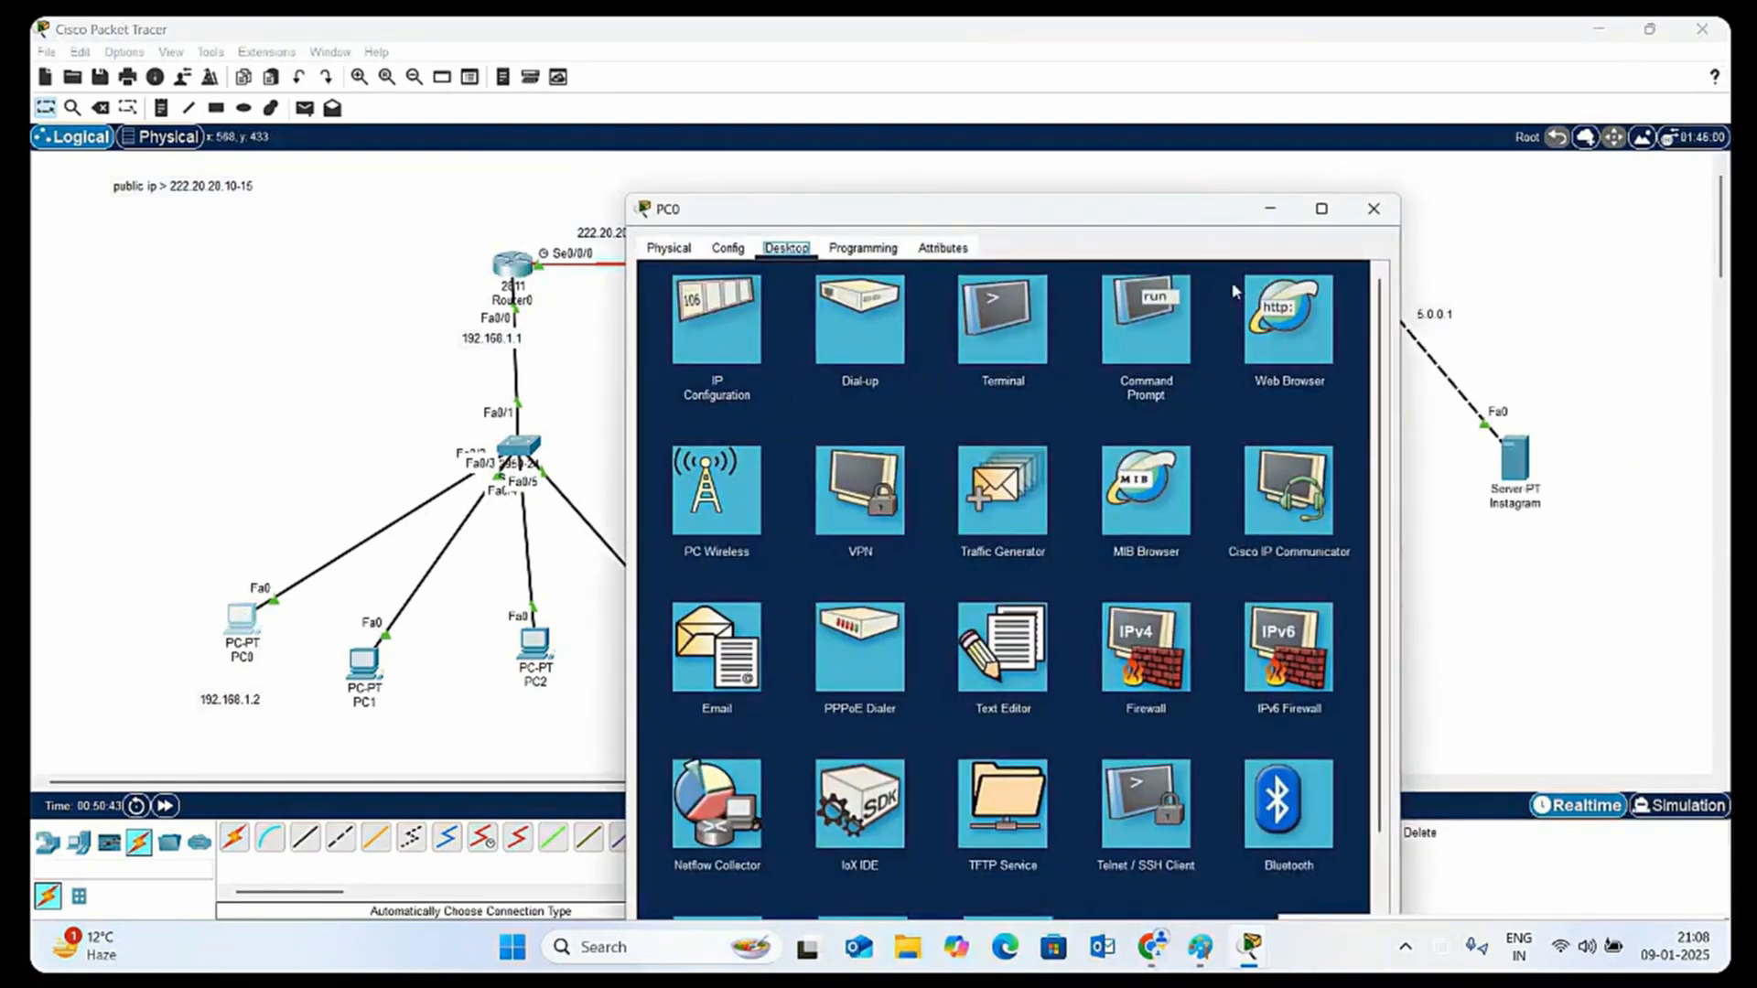
click(1171, 354)
scroll(1029, 782, down, 2)
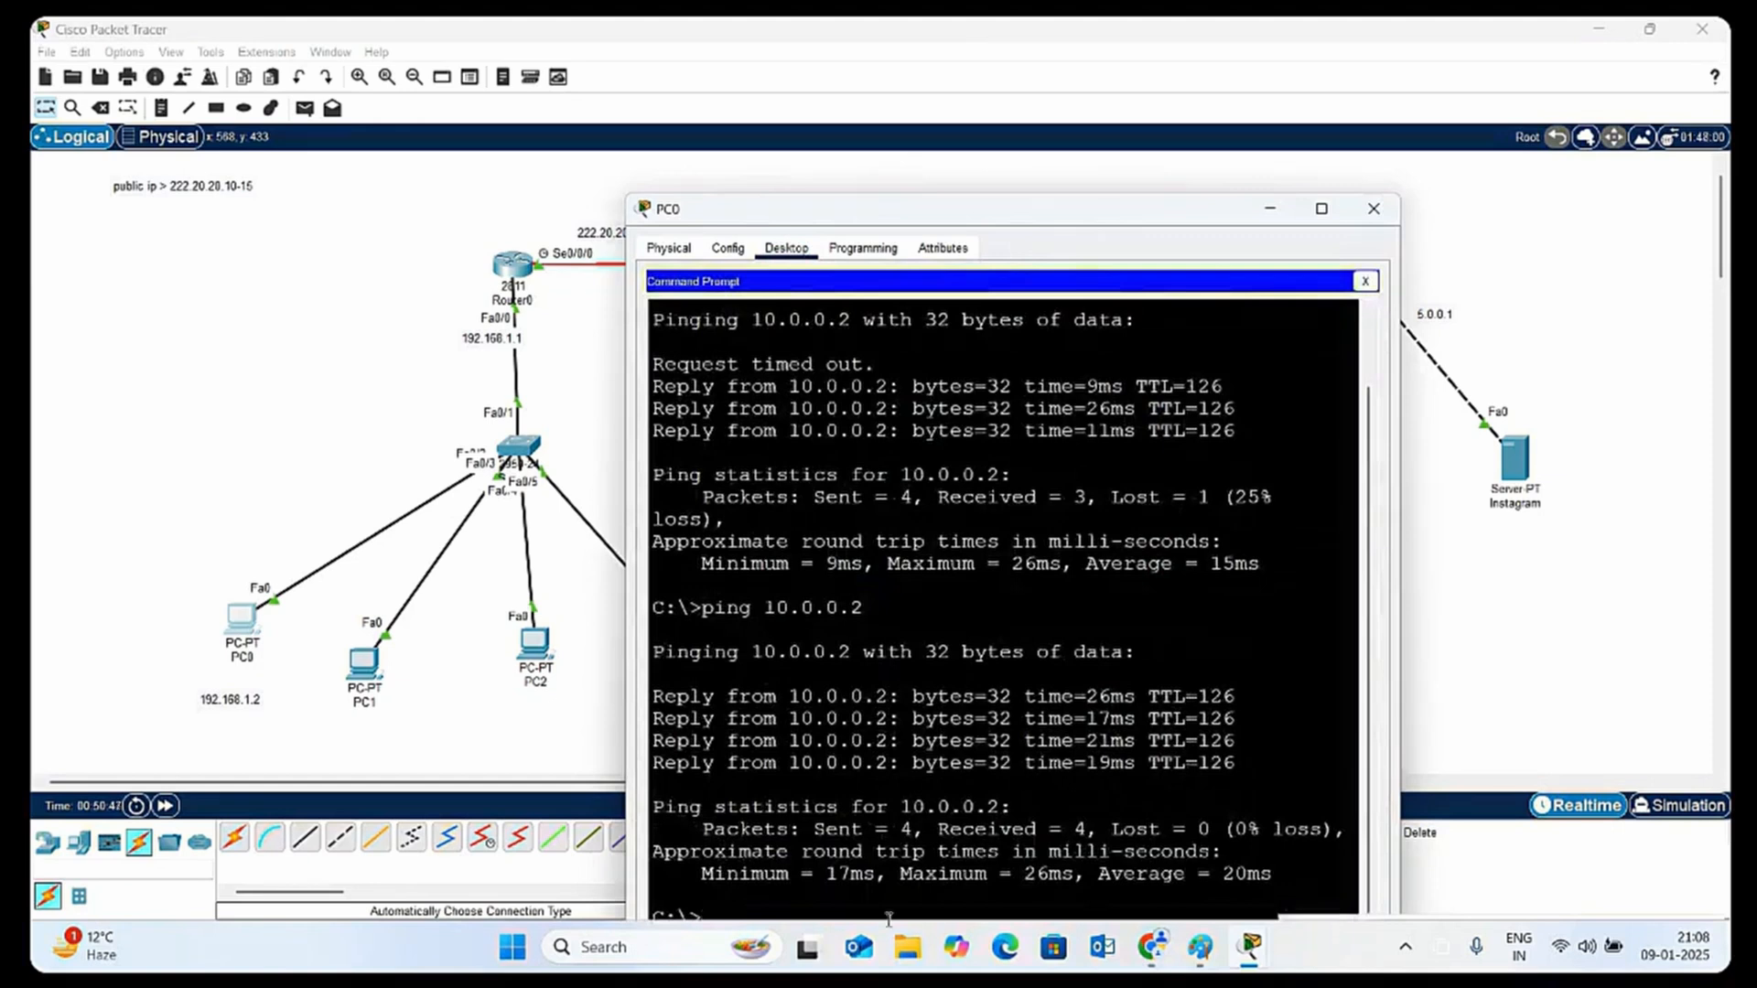
key(Up)
key(Return)
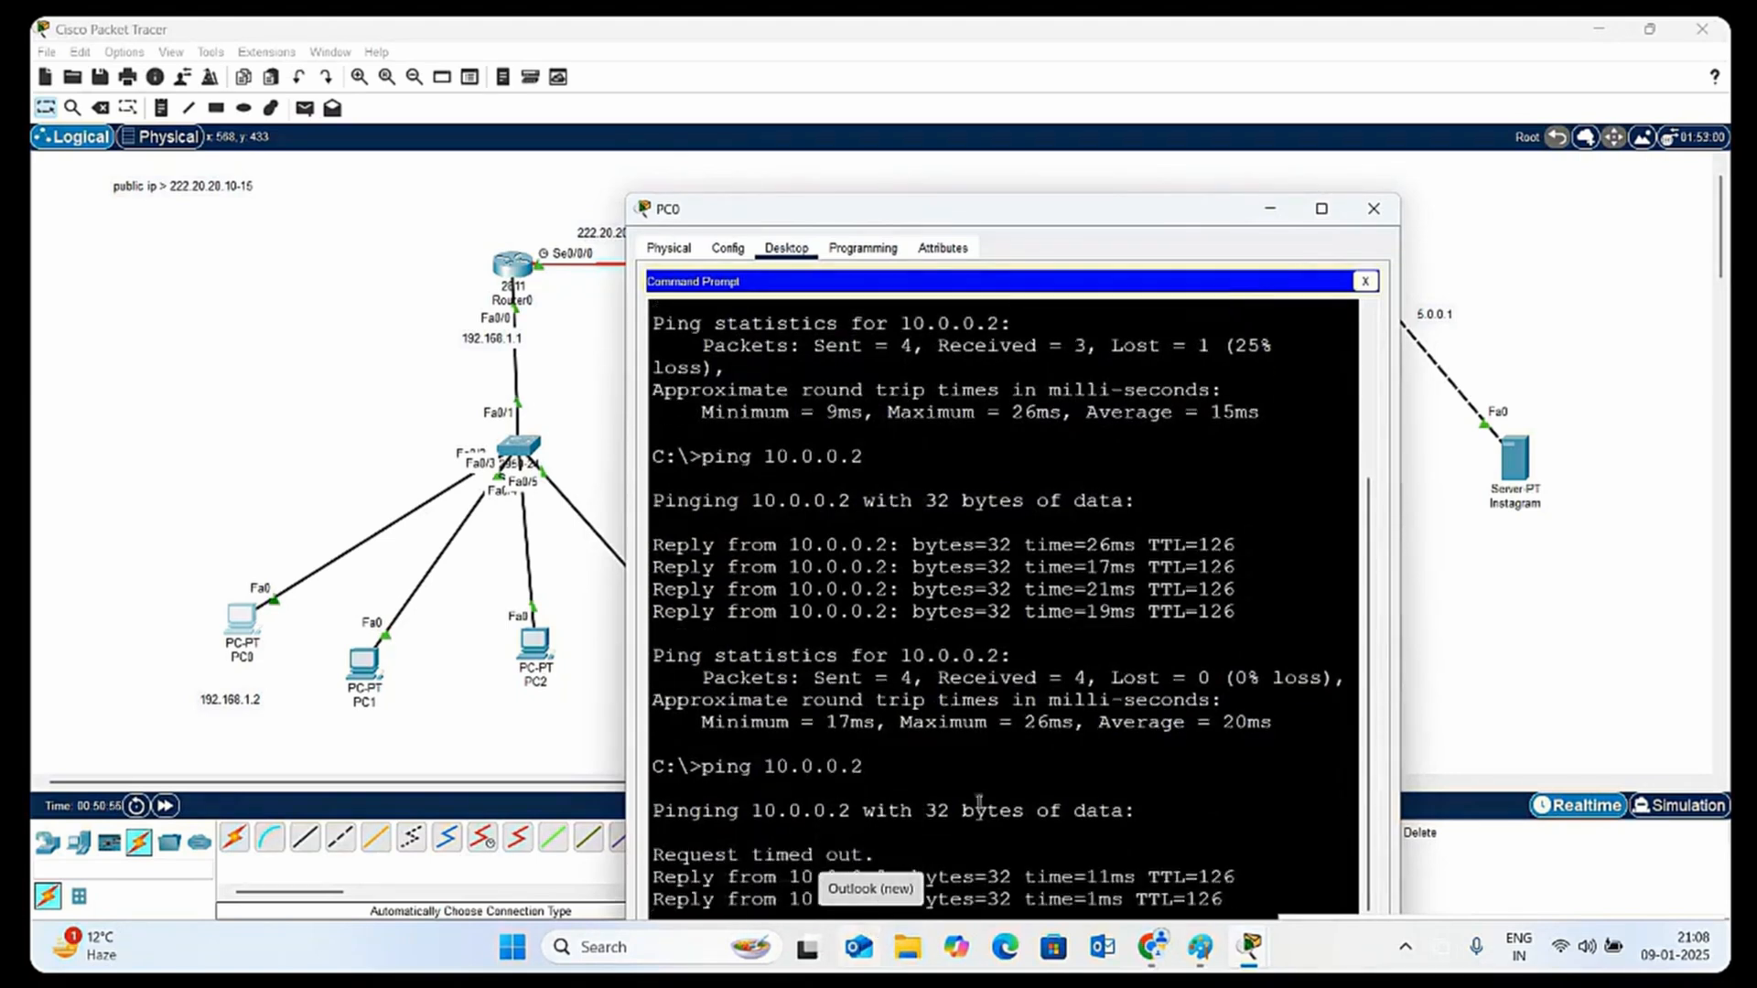
click(1373, 209)
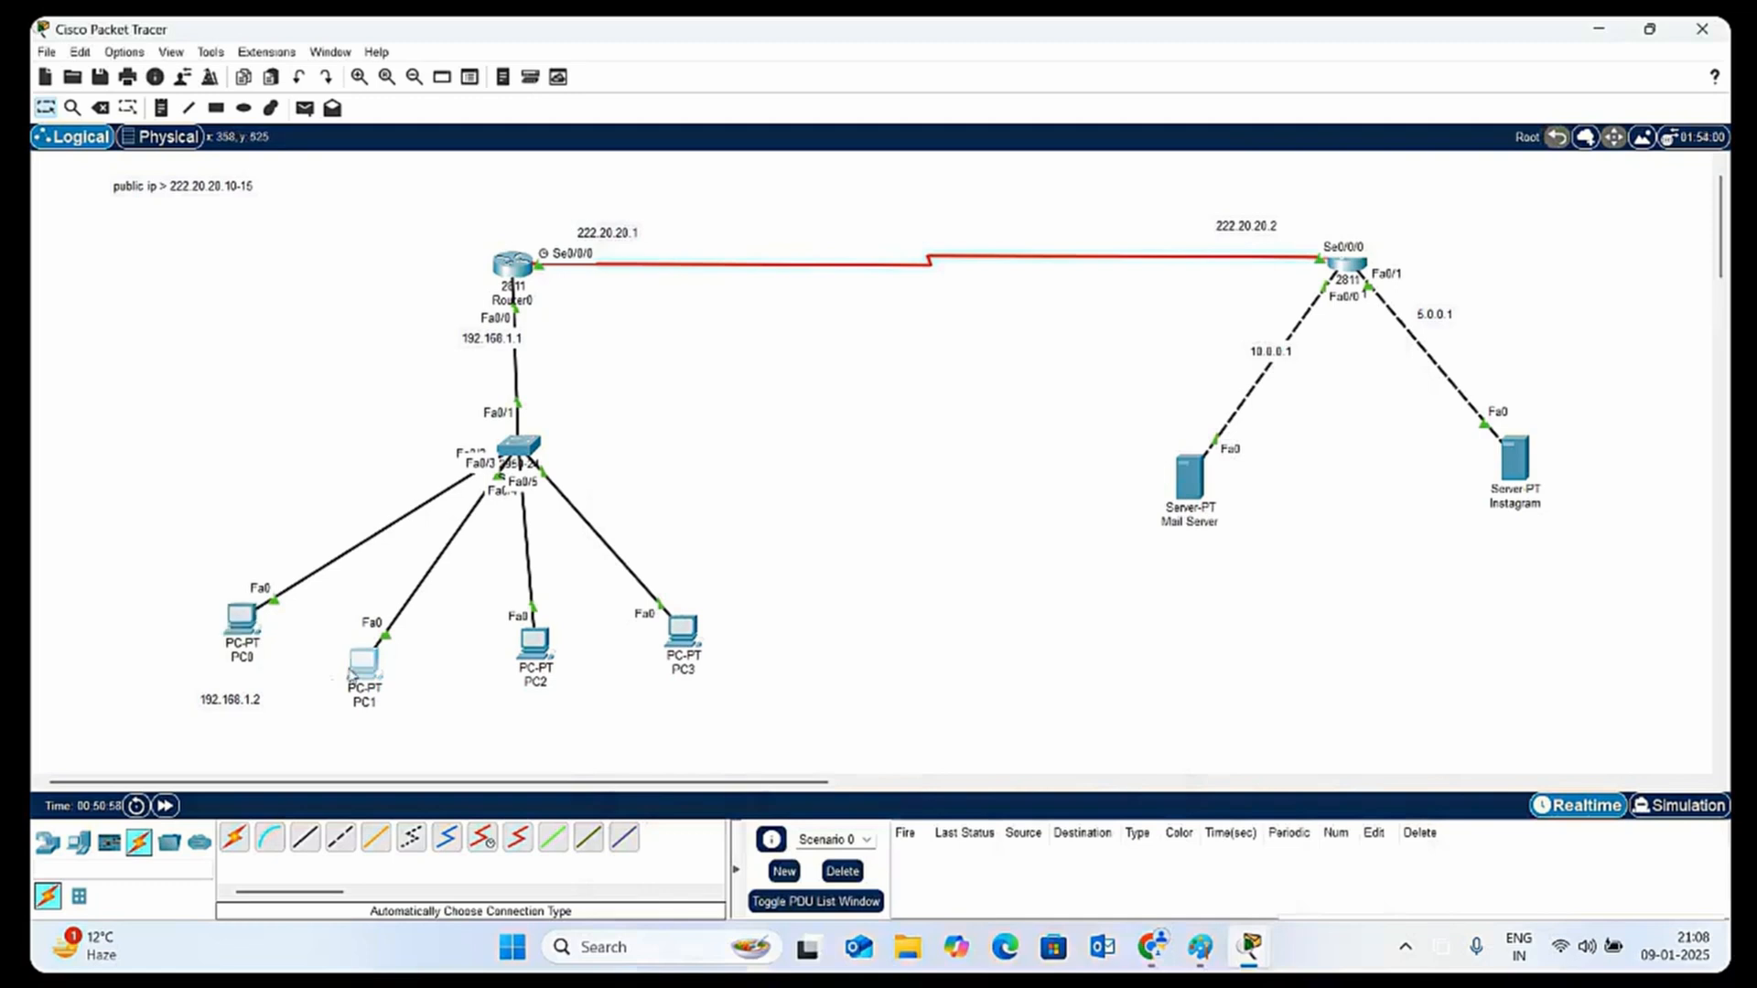
Open the Command Prompt on PC1, moving its window clear of the servers in the topology
click(363, 661)
drag(915, 222, 626, 99)
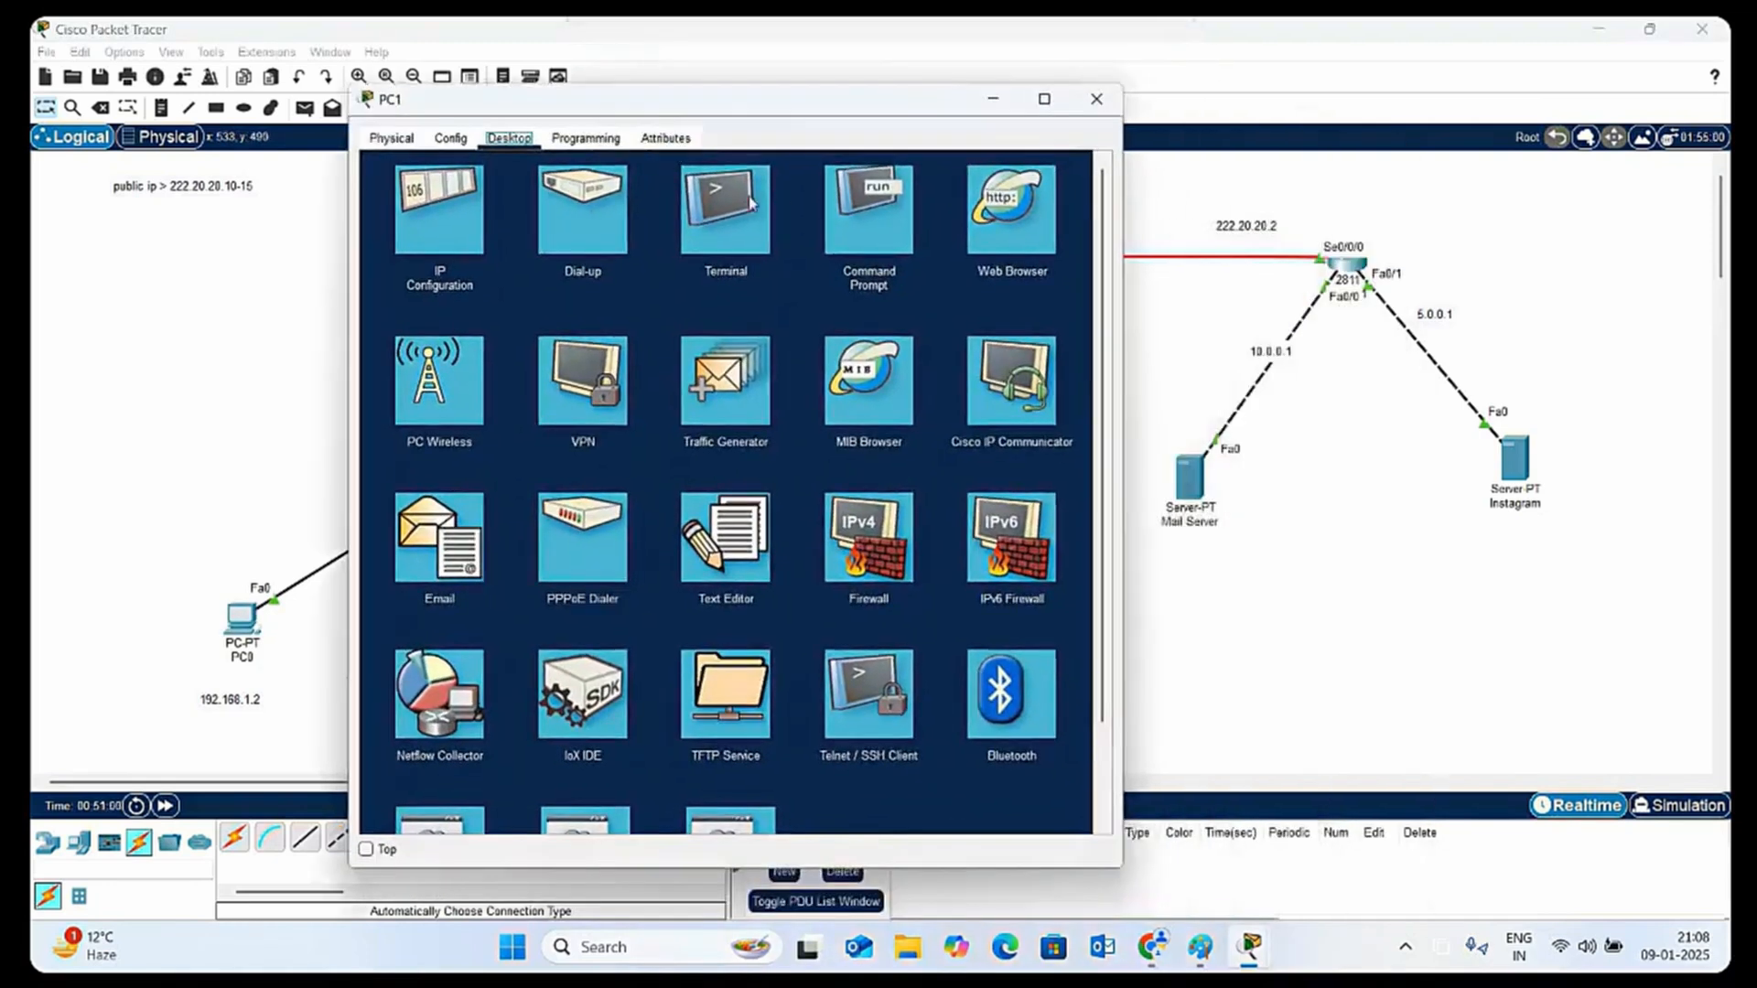
click(873, 220)
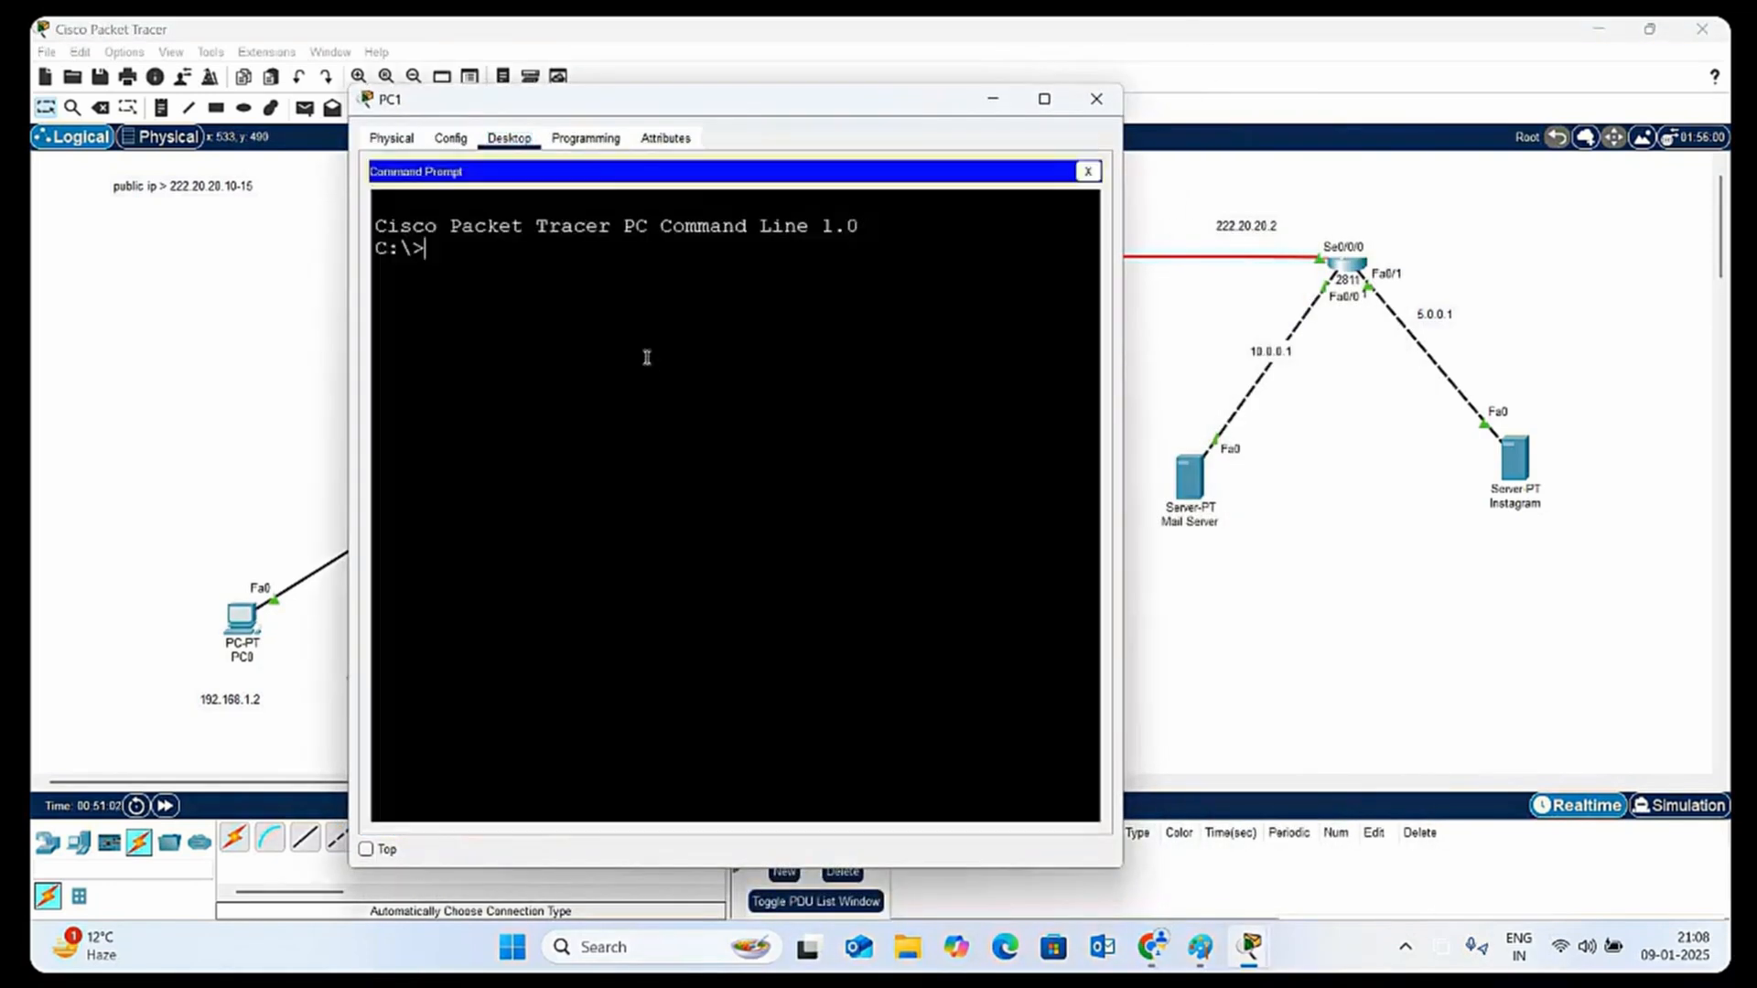
text(pinf)
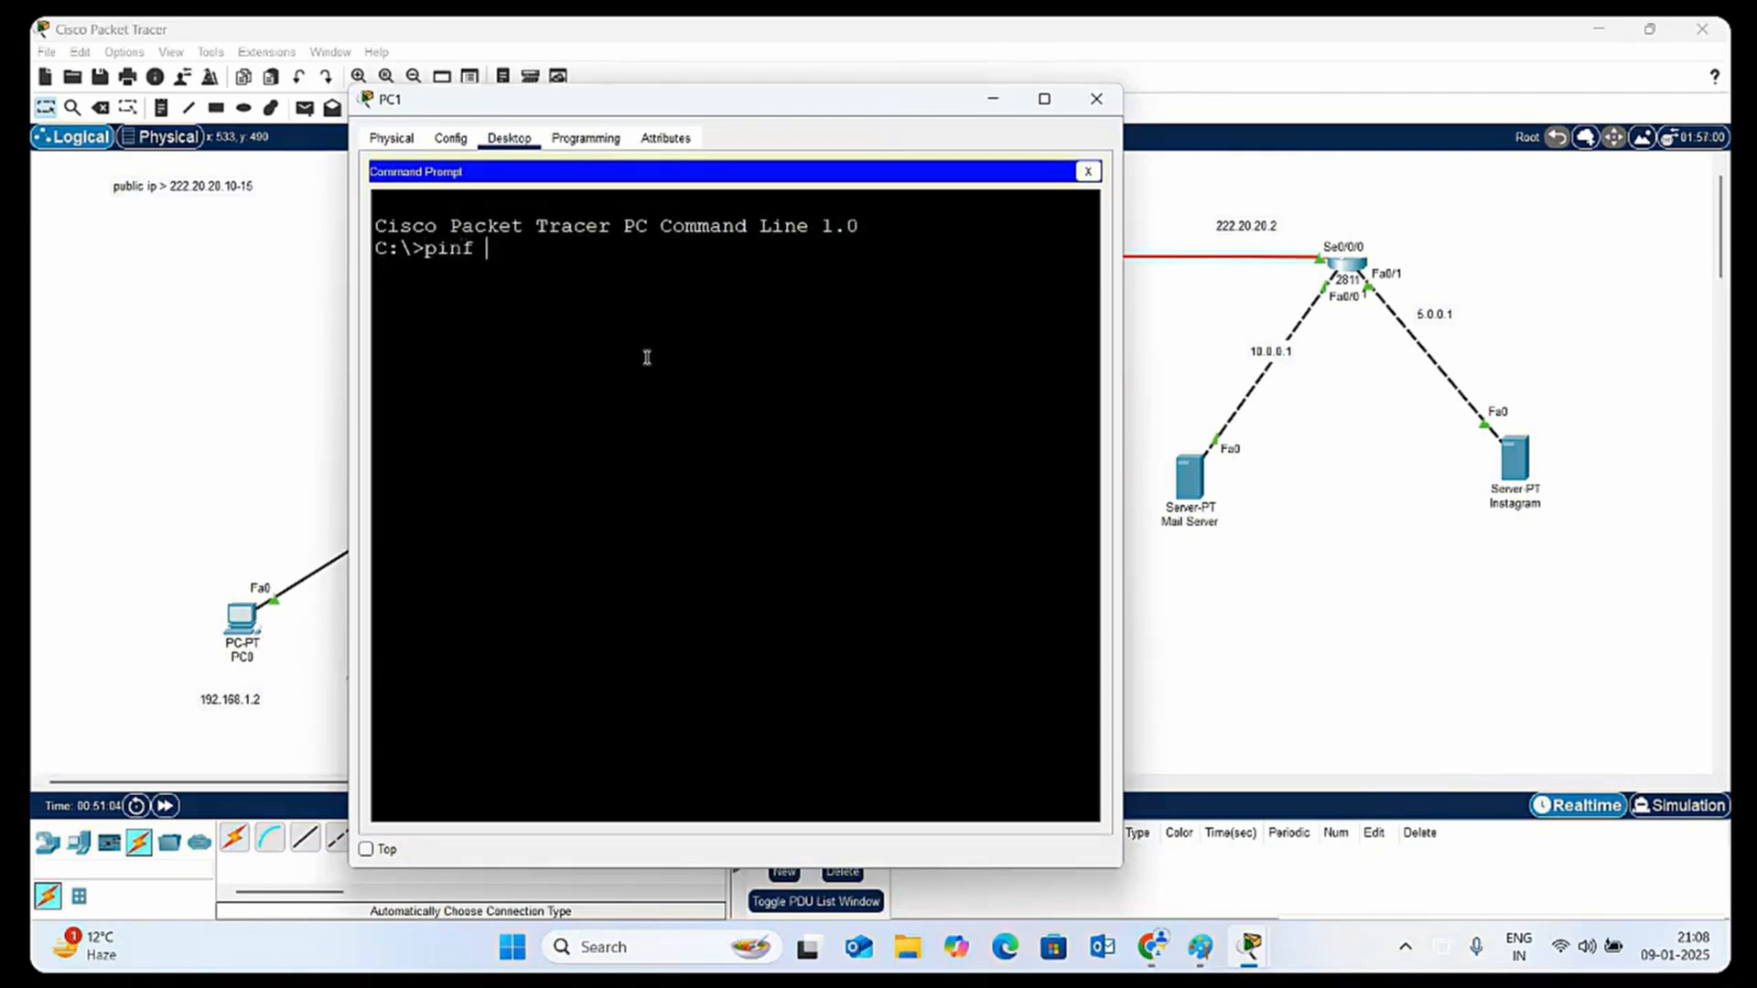
text( 10.0.0.2)
key(Return)
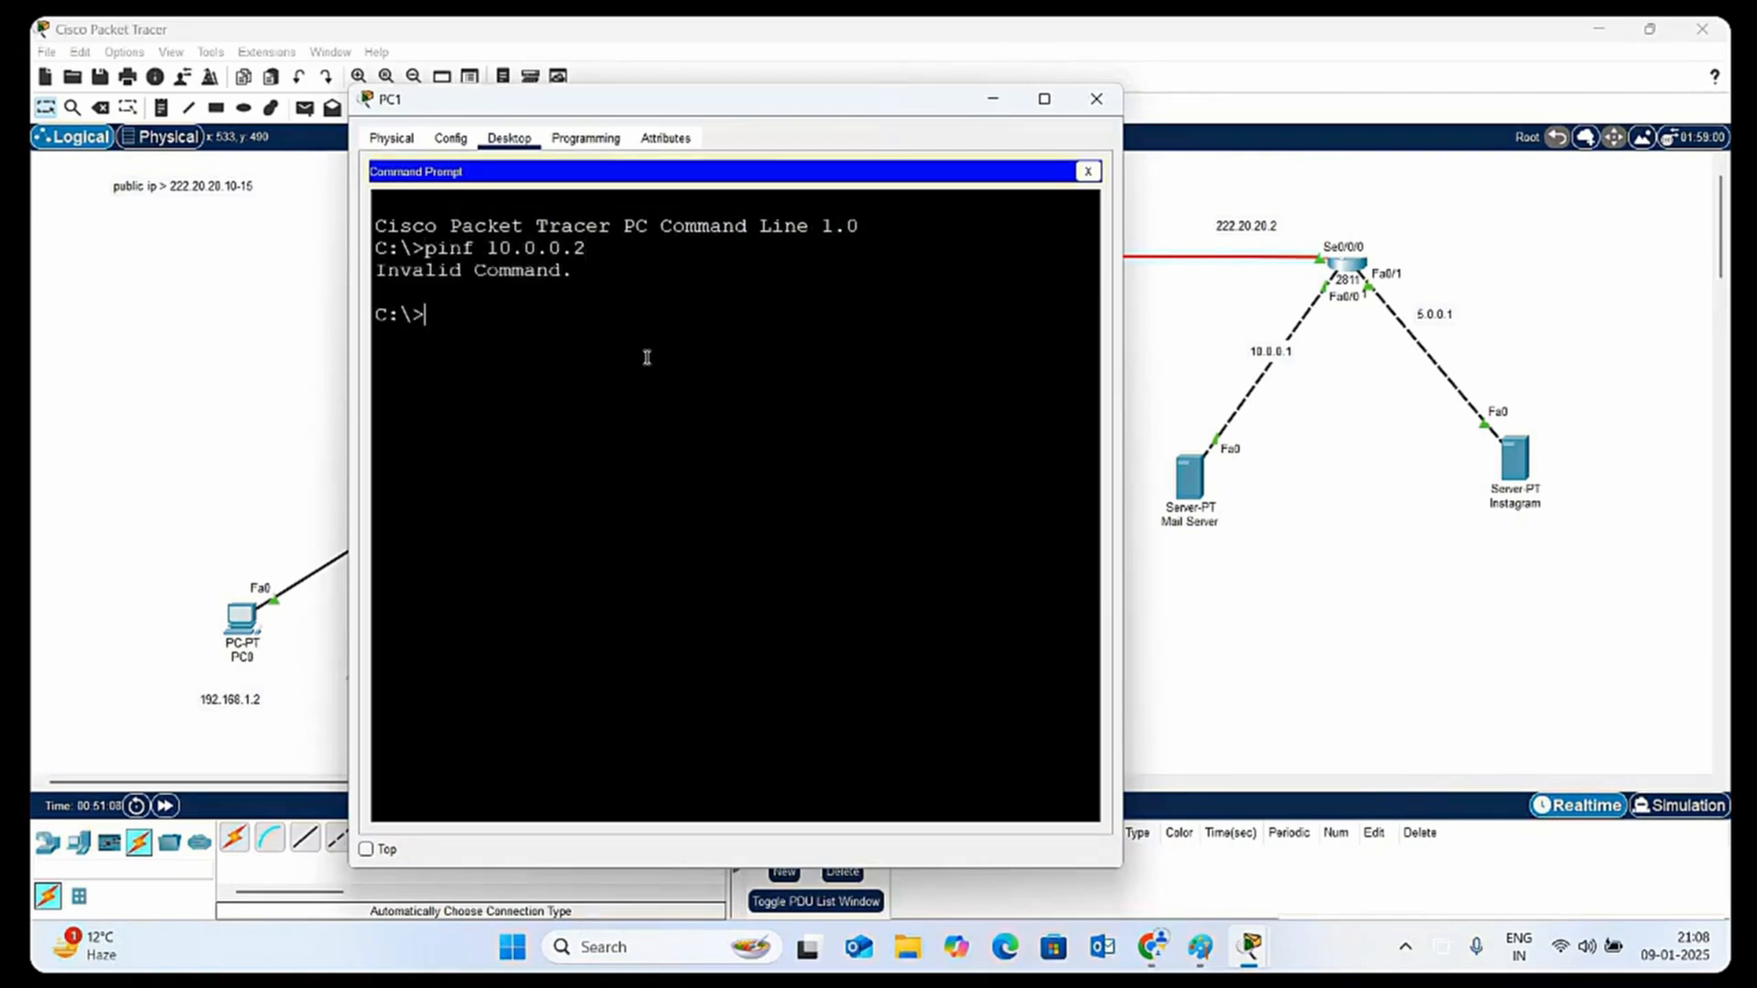
Ping the mail server at 10.0.0.2 from PC1's Command Prompt and close the PC1 window
text(ping 10.0.0.2)
key(Return)
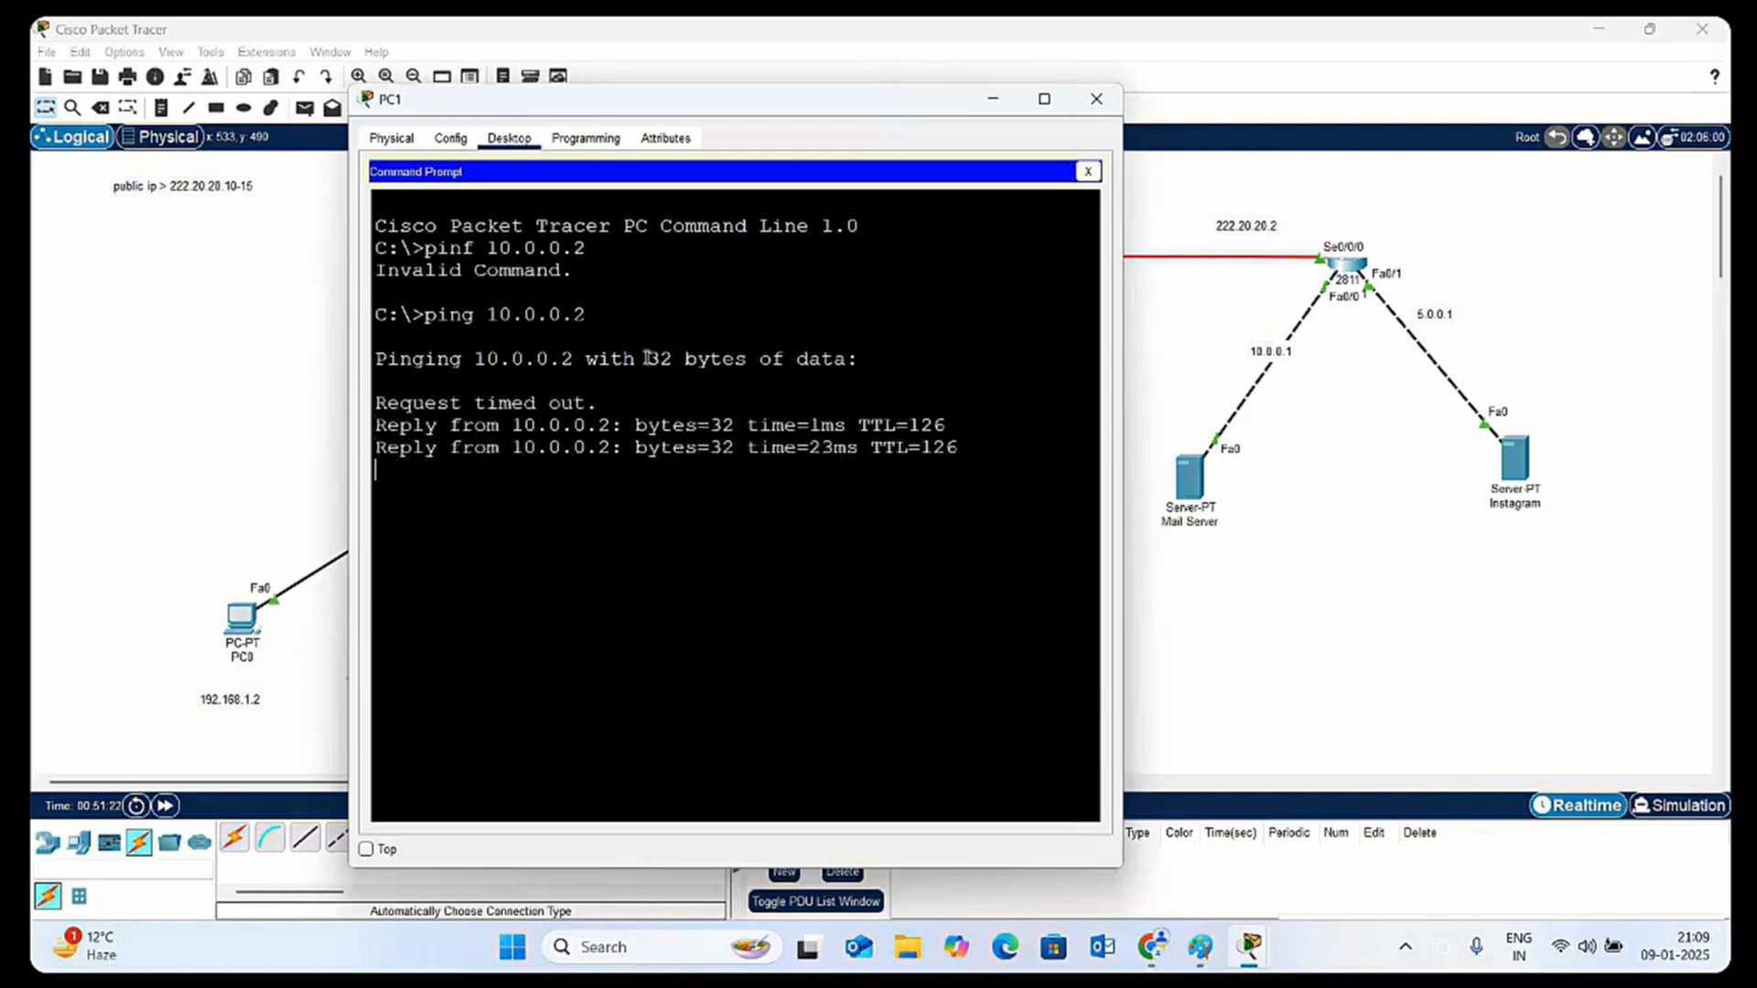
click(1082, 101)
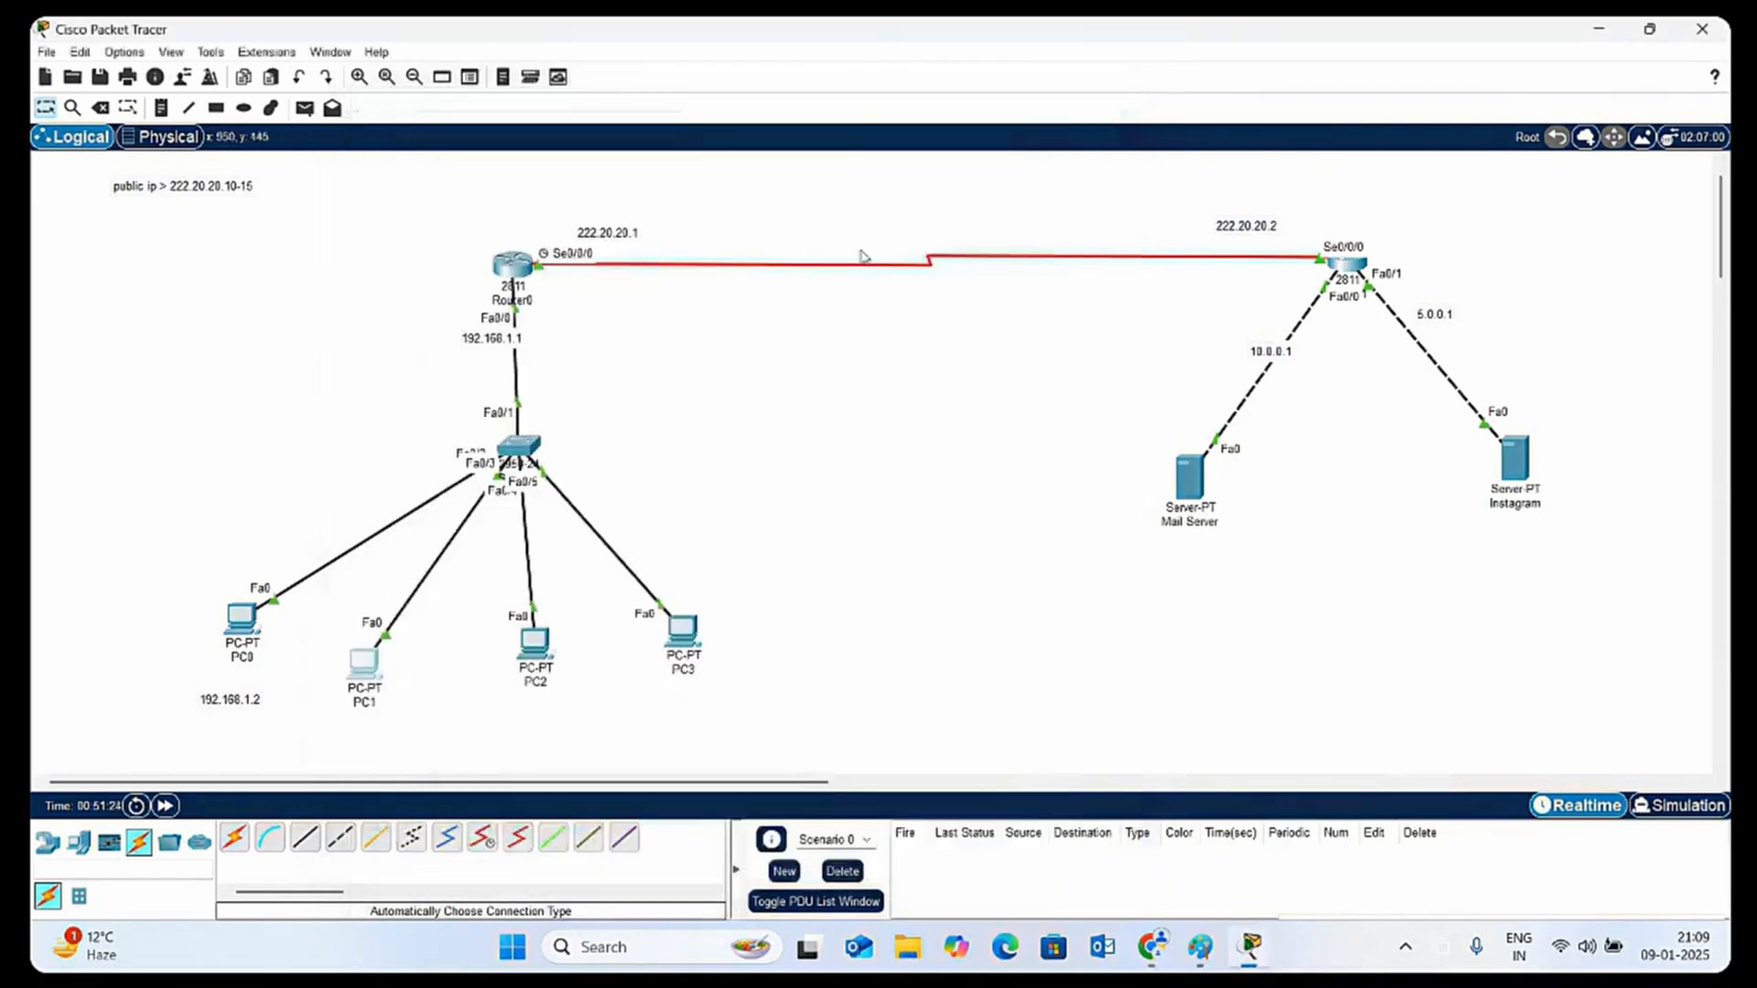
Reopen Router0's command line and exit interface and global configuration modes to reach privileged EXEC mode
click(516, 295)
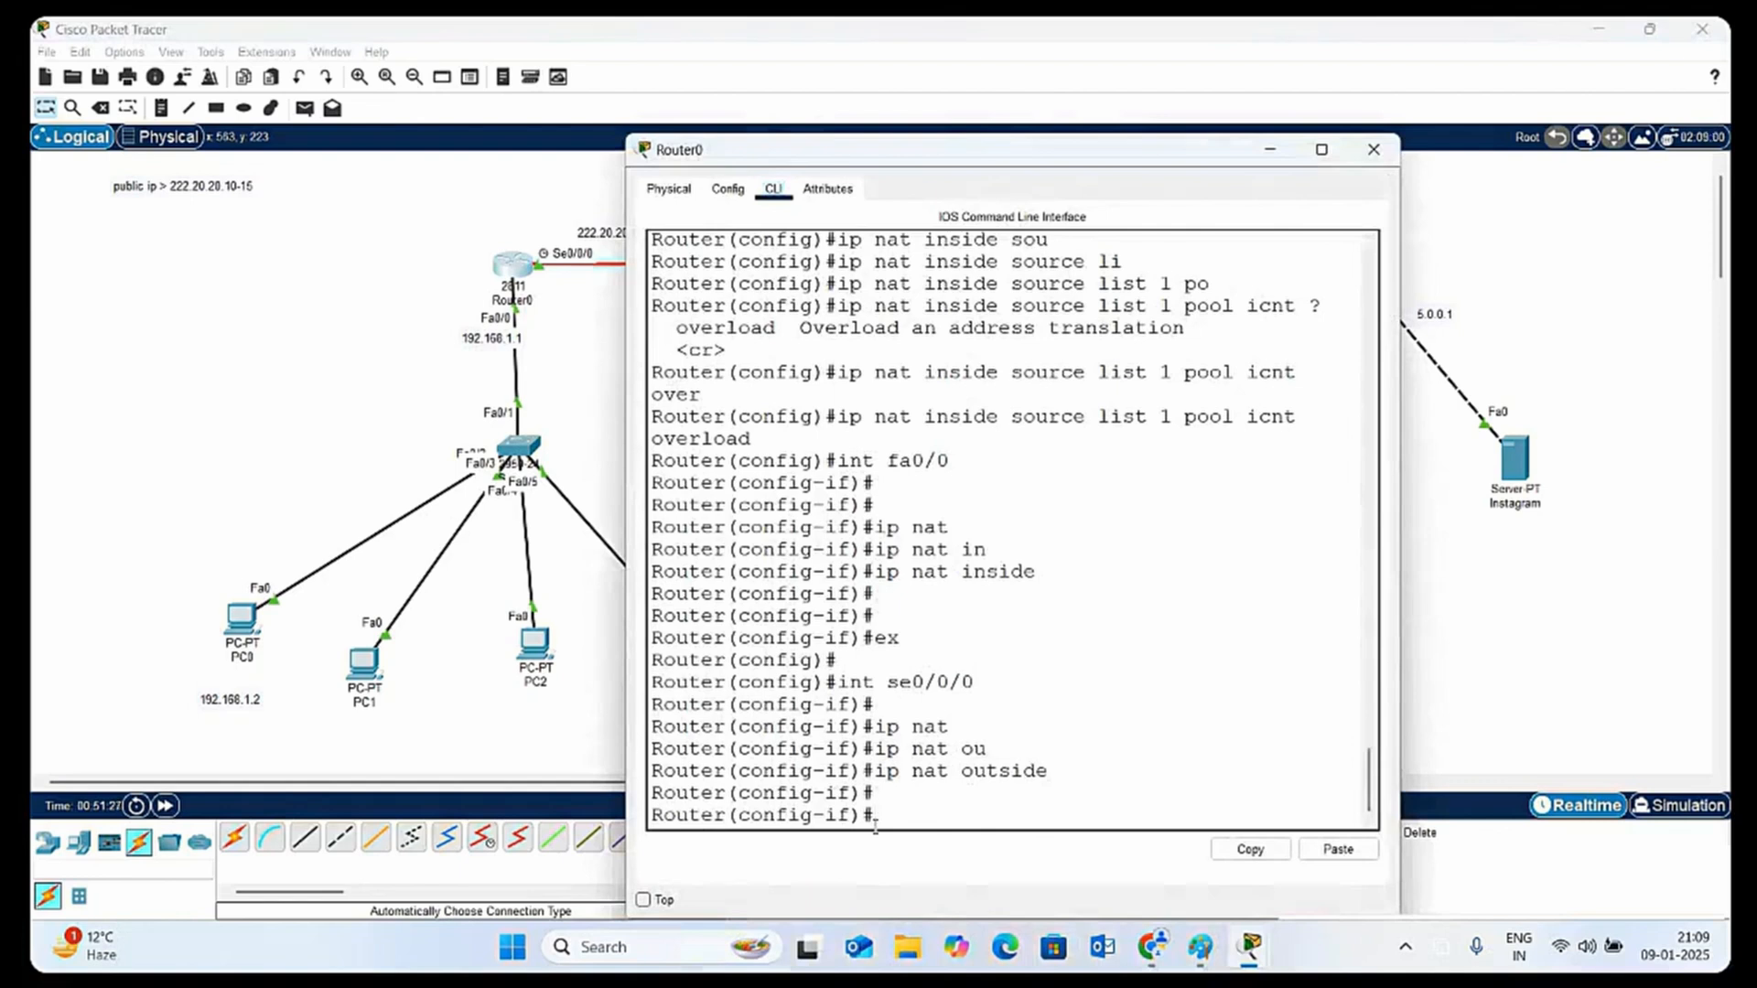
text(ex)
key(Return)
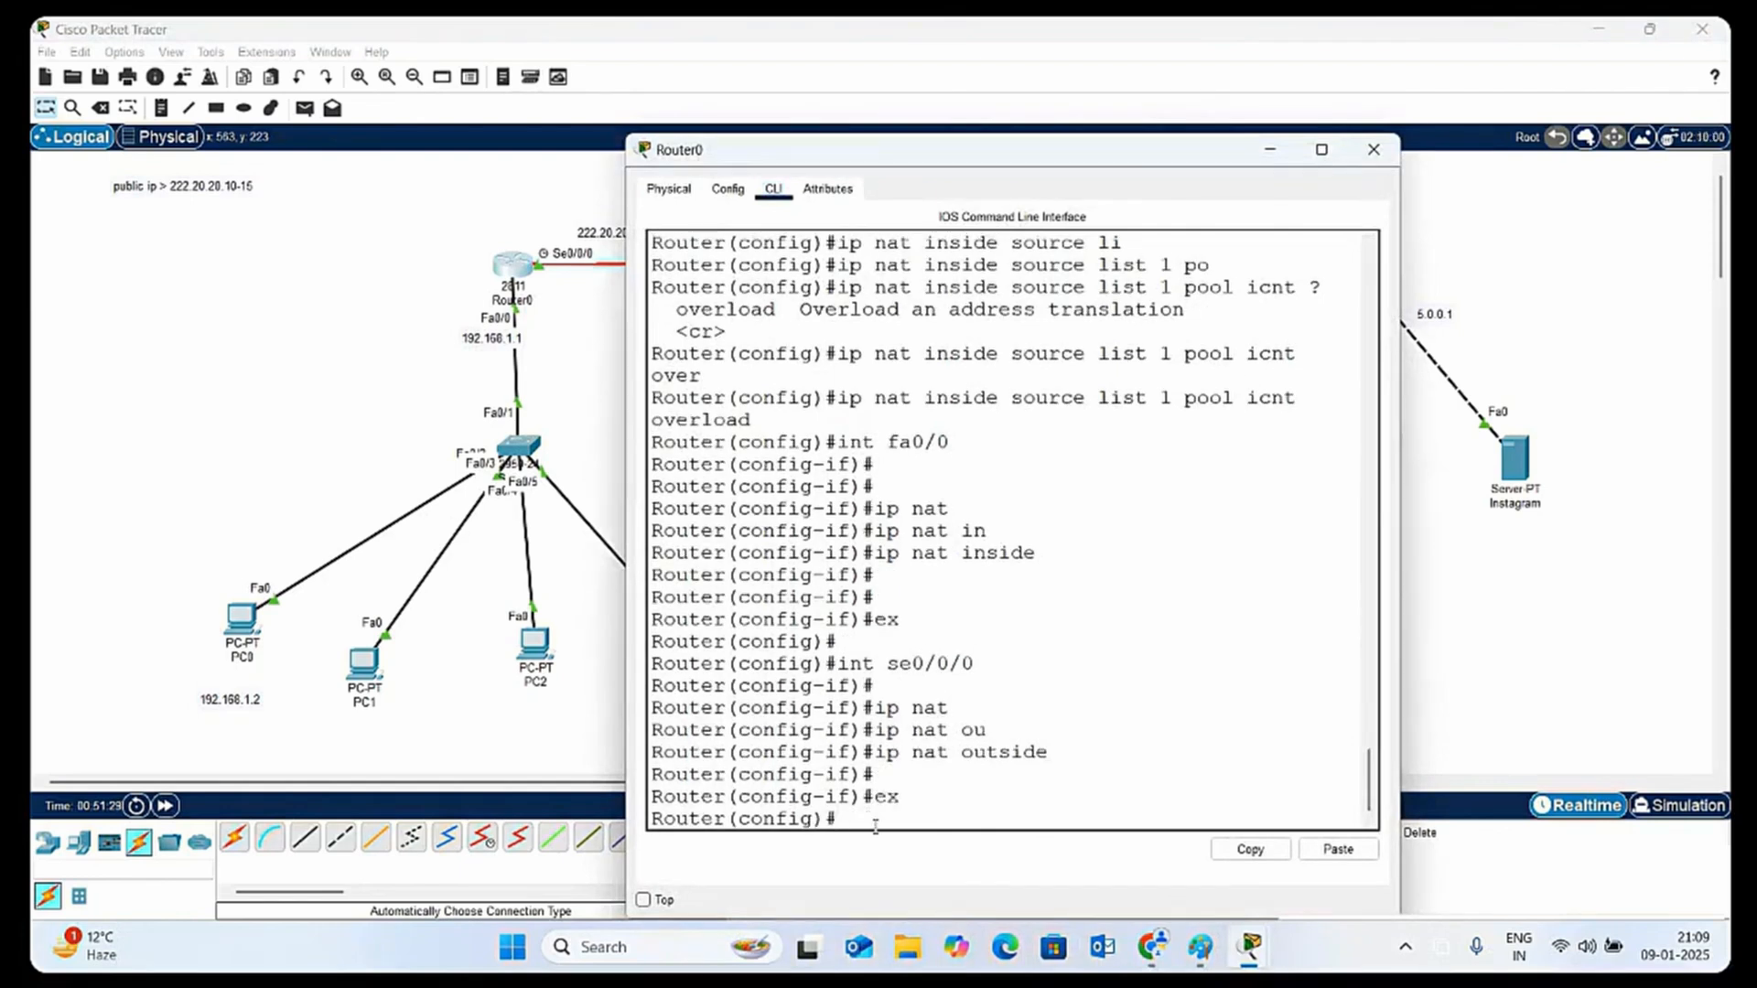
text(ex)
key(Return)
key(Return)
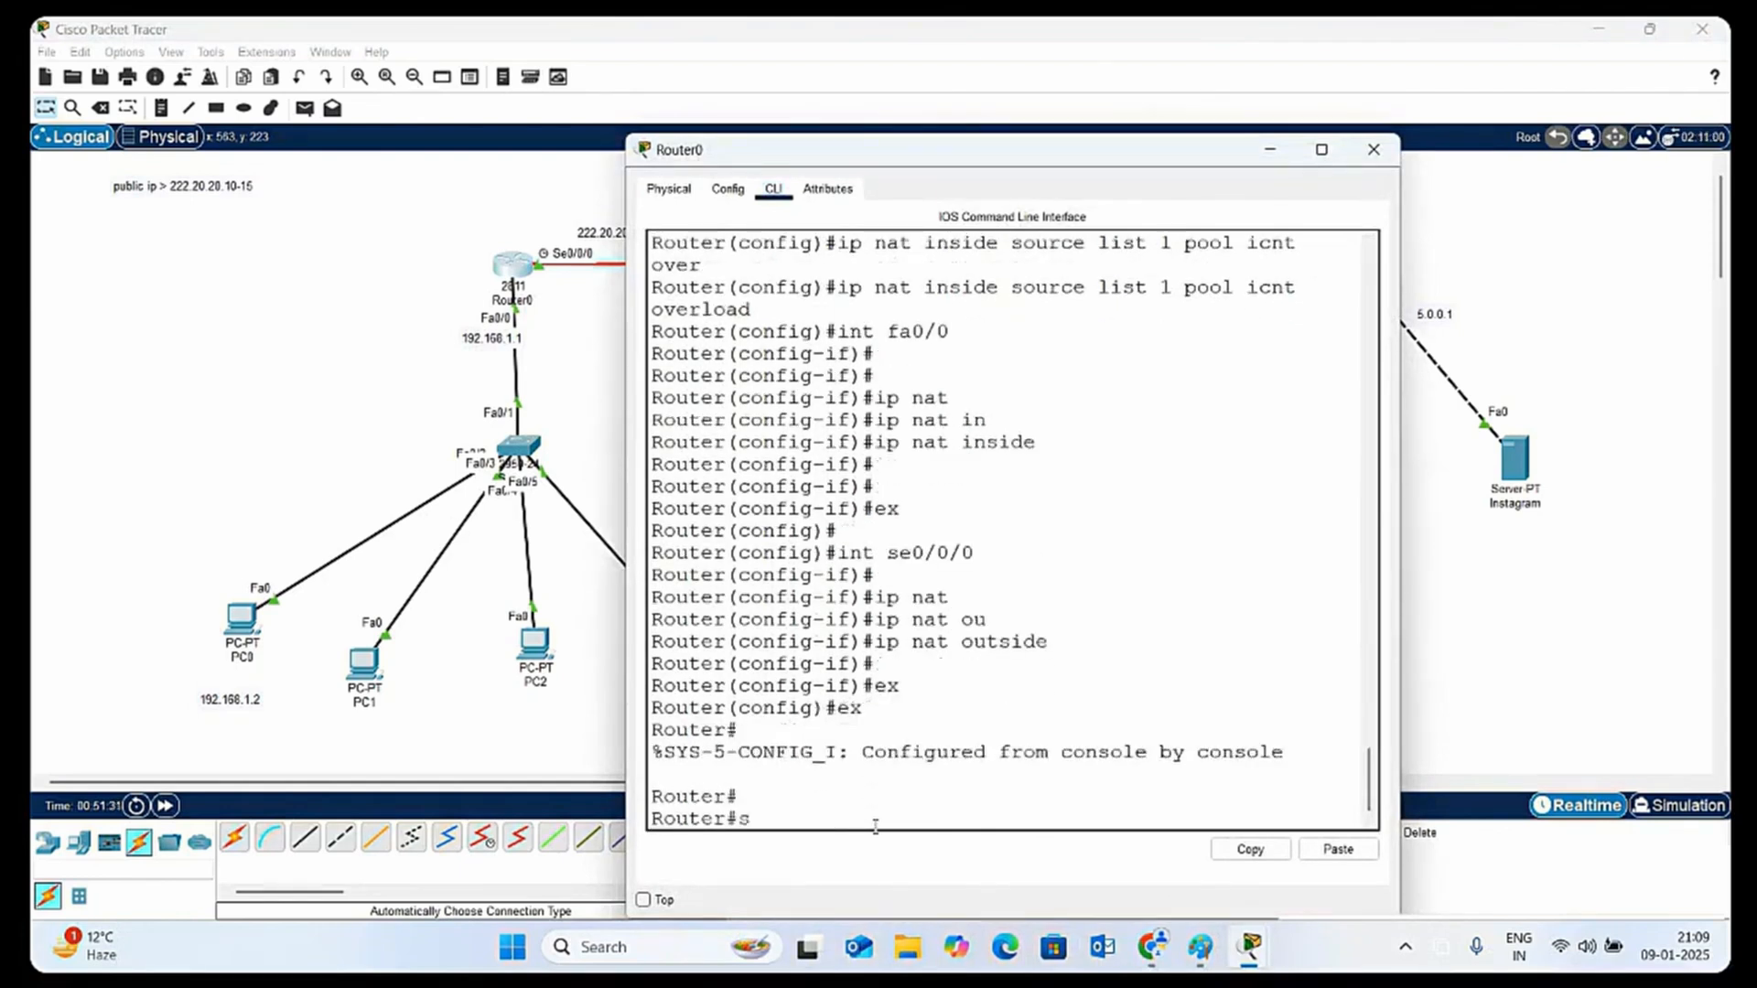
text(sj)
key(Tab)
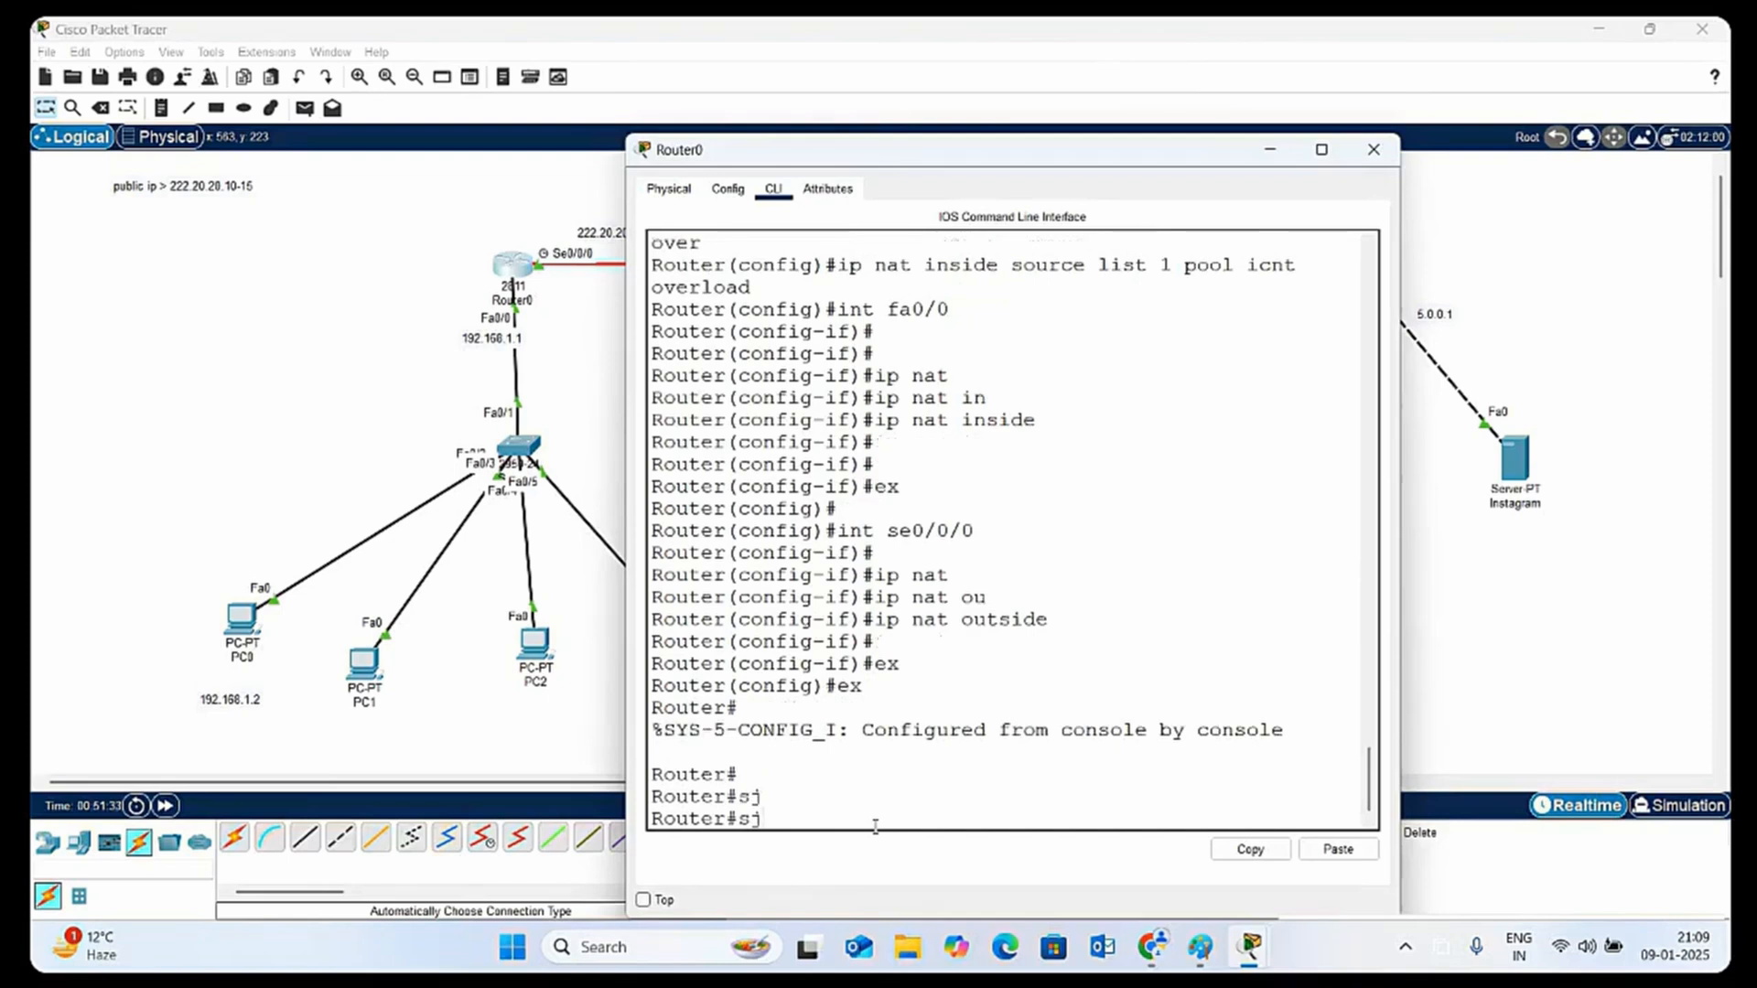
key(BackSpace)
key(BackSpace)
Display Router0's NAT table with the show ip nat translations command
text(sh)
key(Tab)
text(ip)
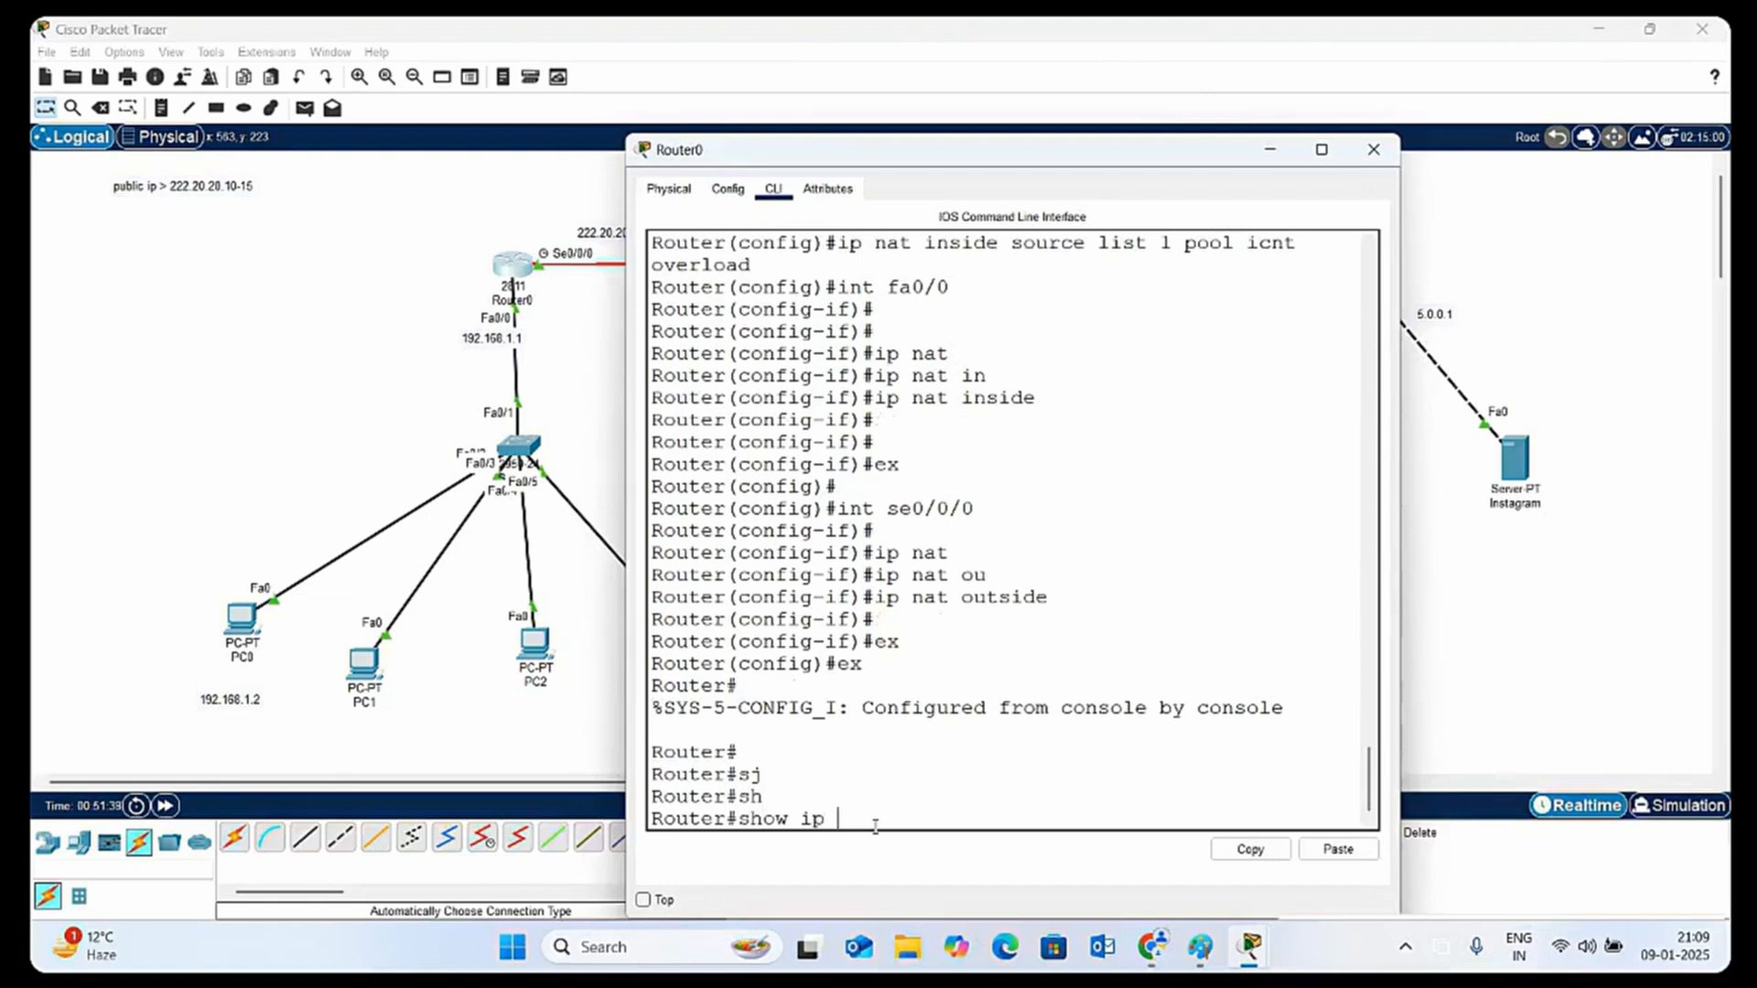
text( nat)
key(Tab)
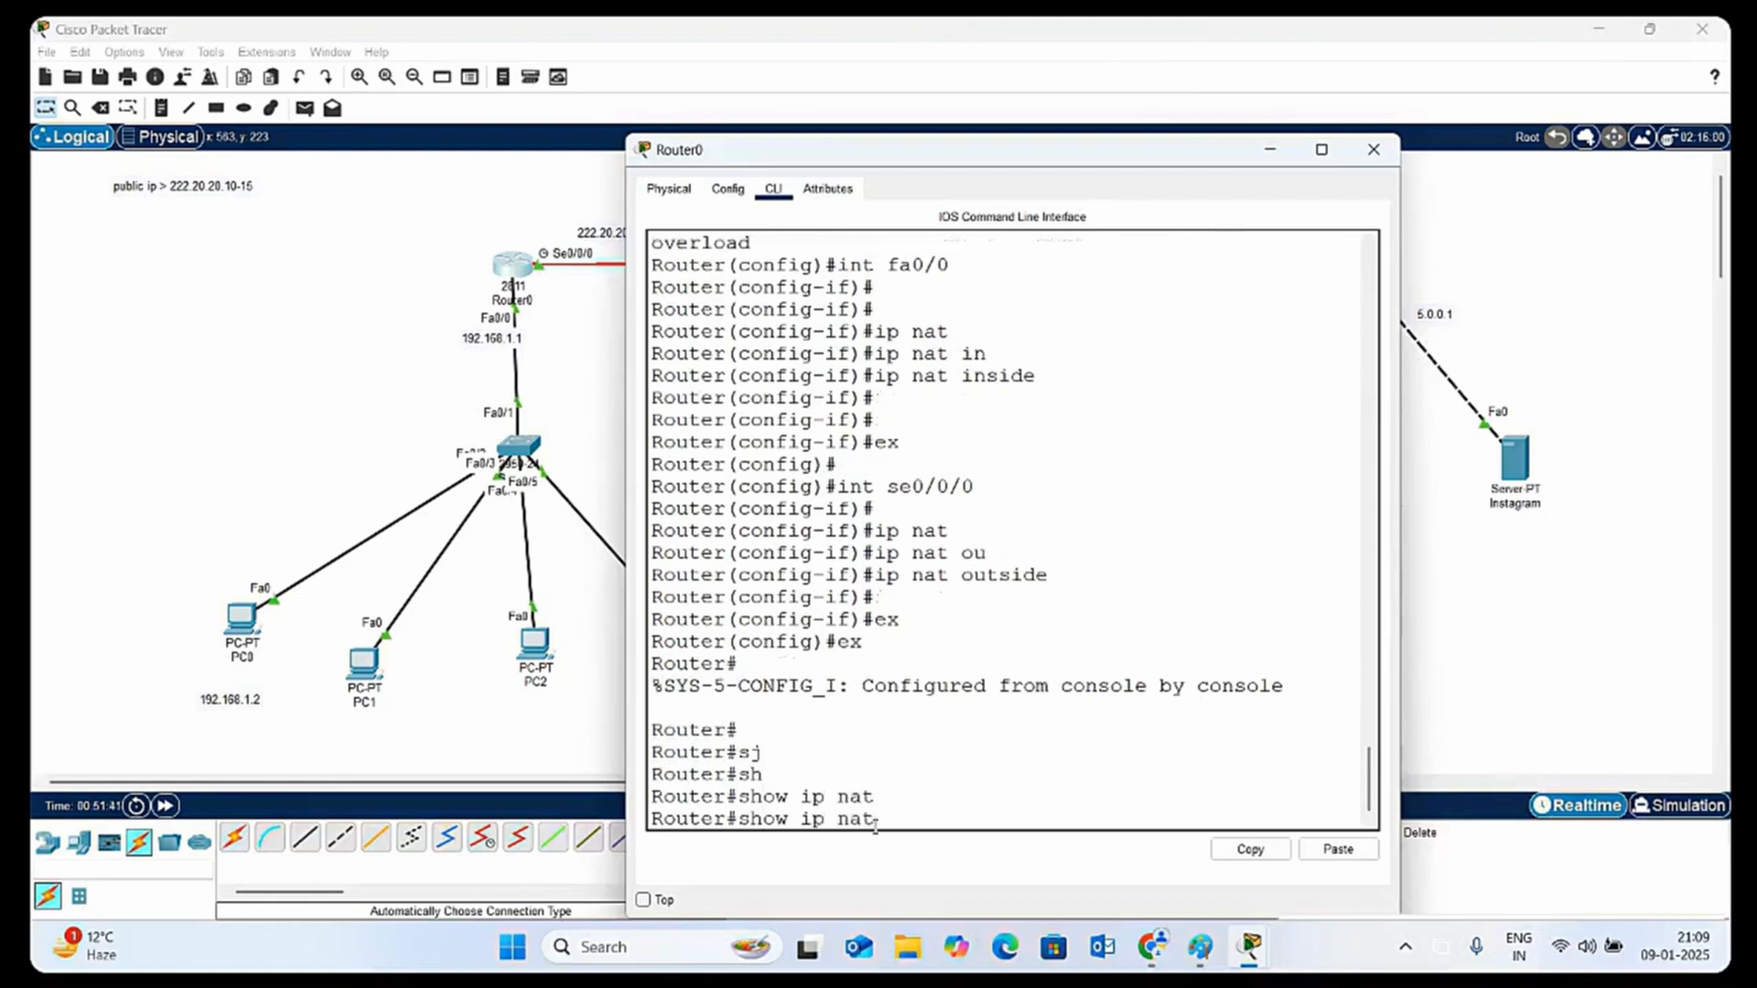
text(r)
text(tr)
key(Tab)
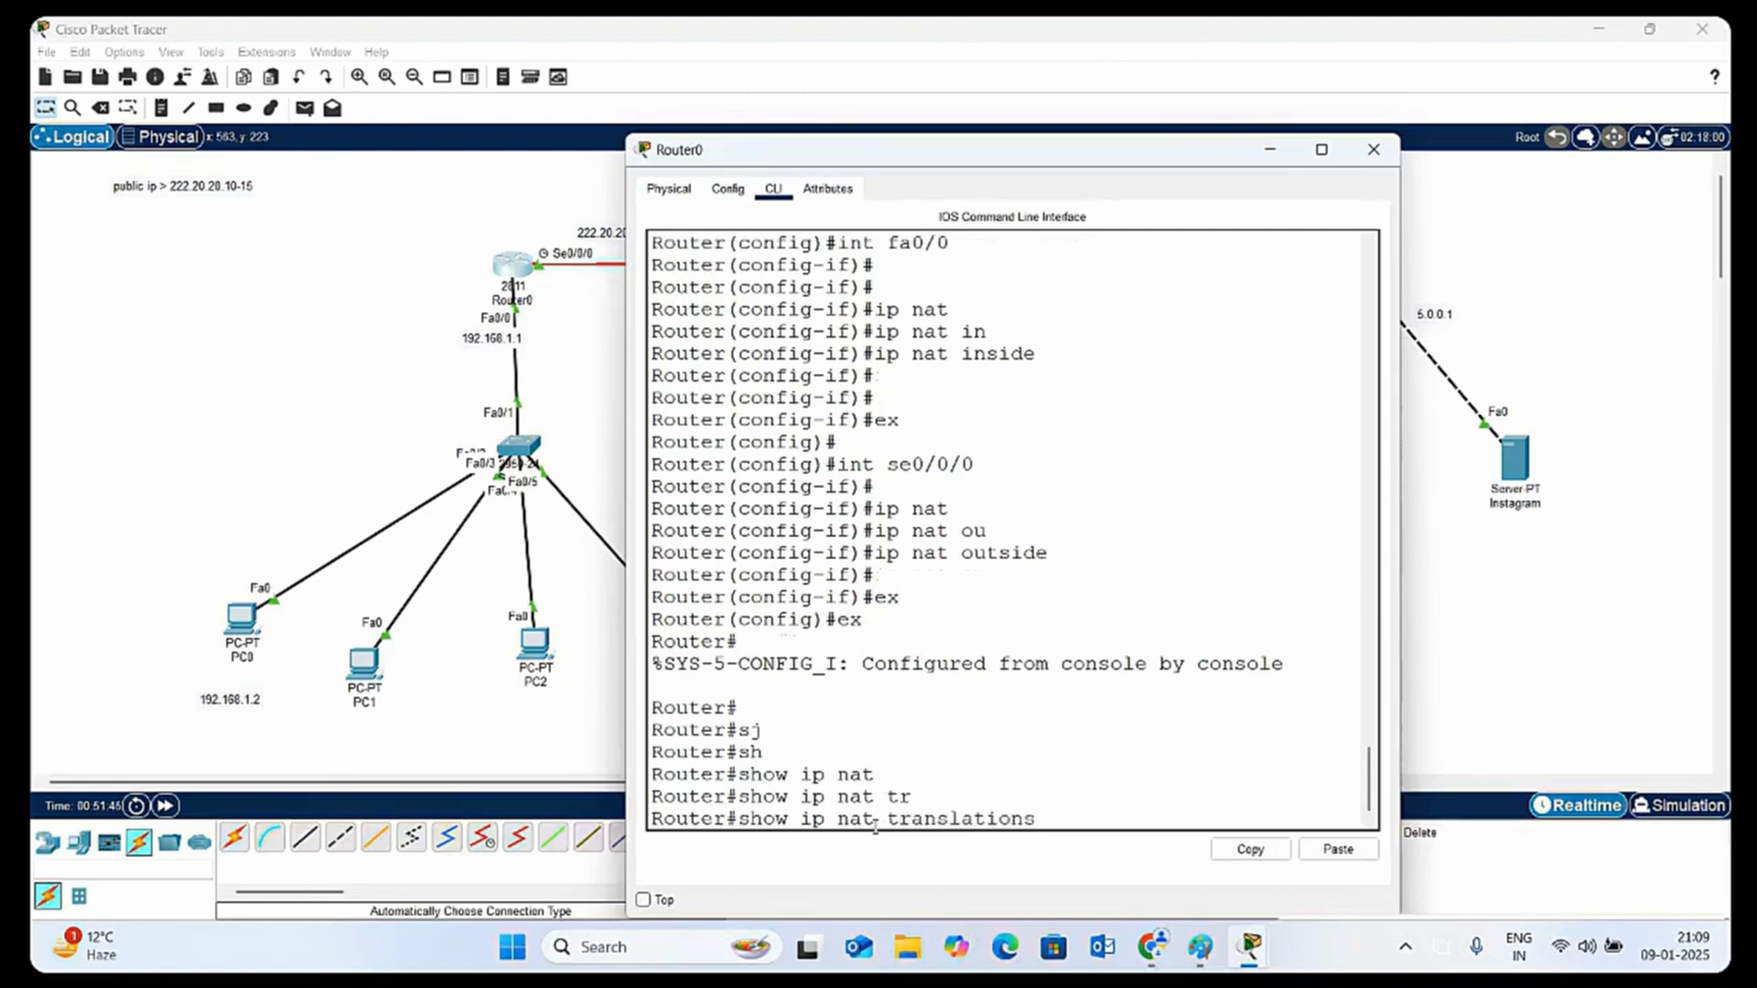
key(Return)
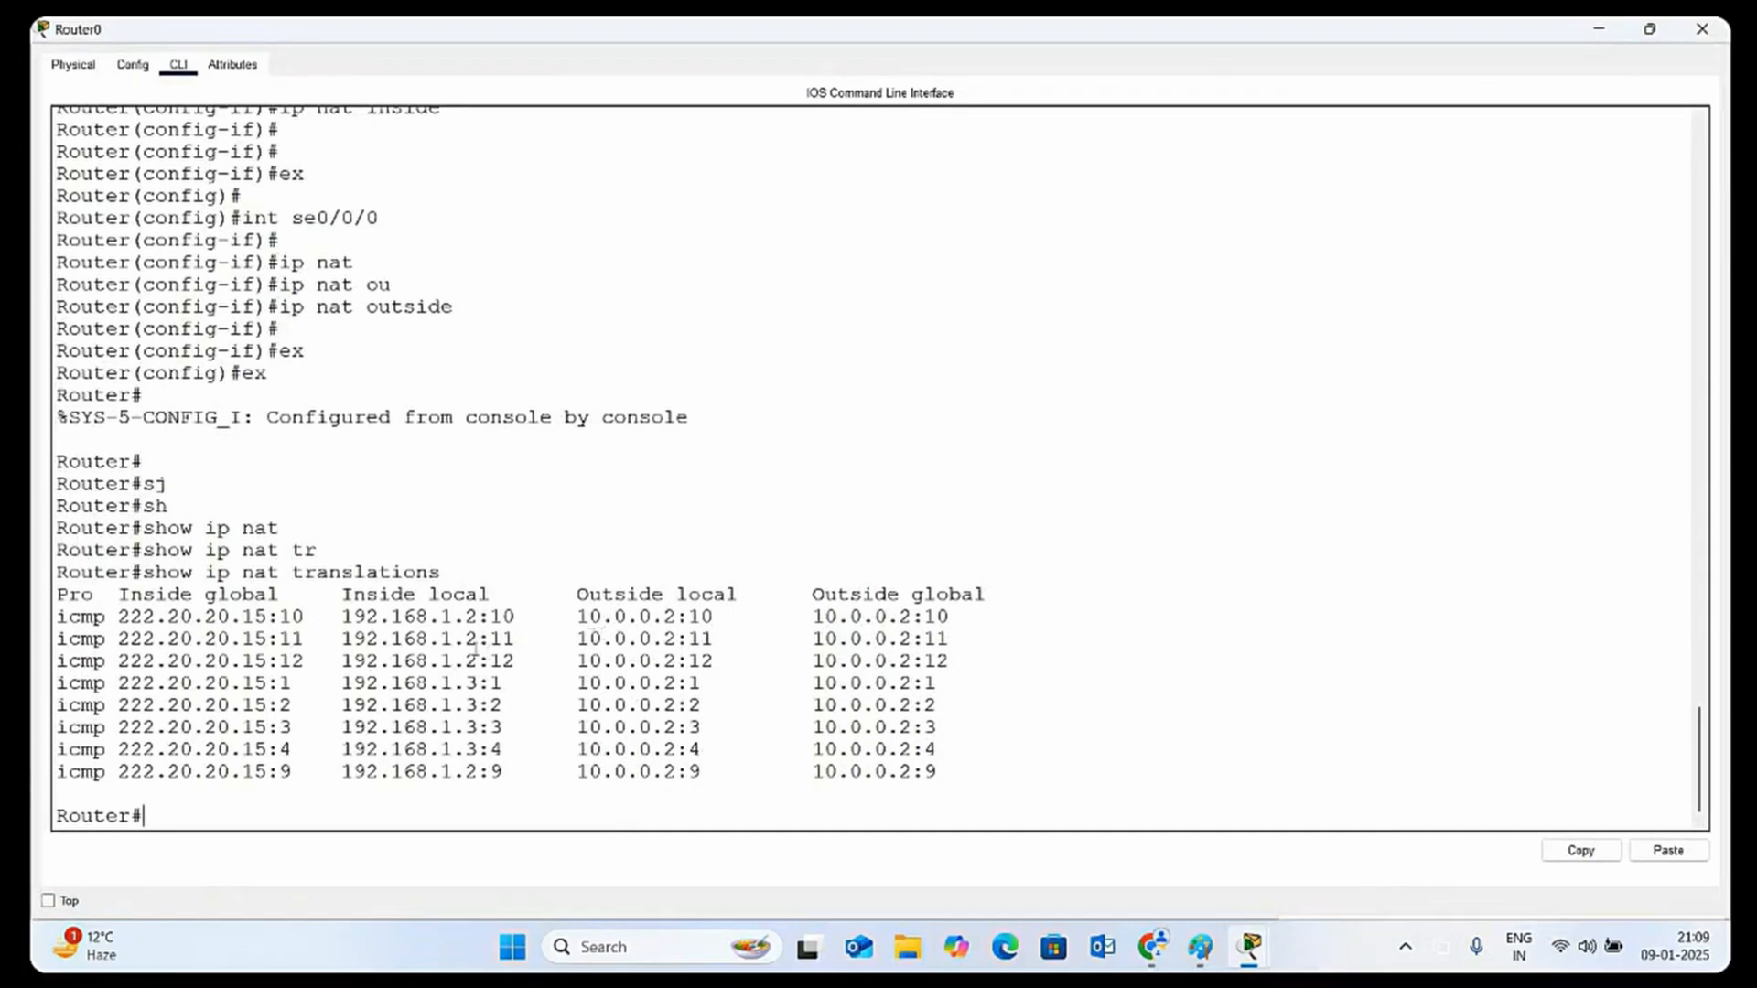
Examine how the translation table maps inside local addresses to inside global addresses and port numbers, and close Router0's window
drag(440, 618, 469, 618)
drag(441, 684, 474, 683)
drag(243, 617, 290, 695)
click(279, 726)
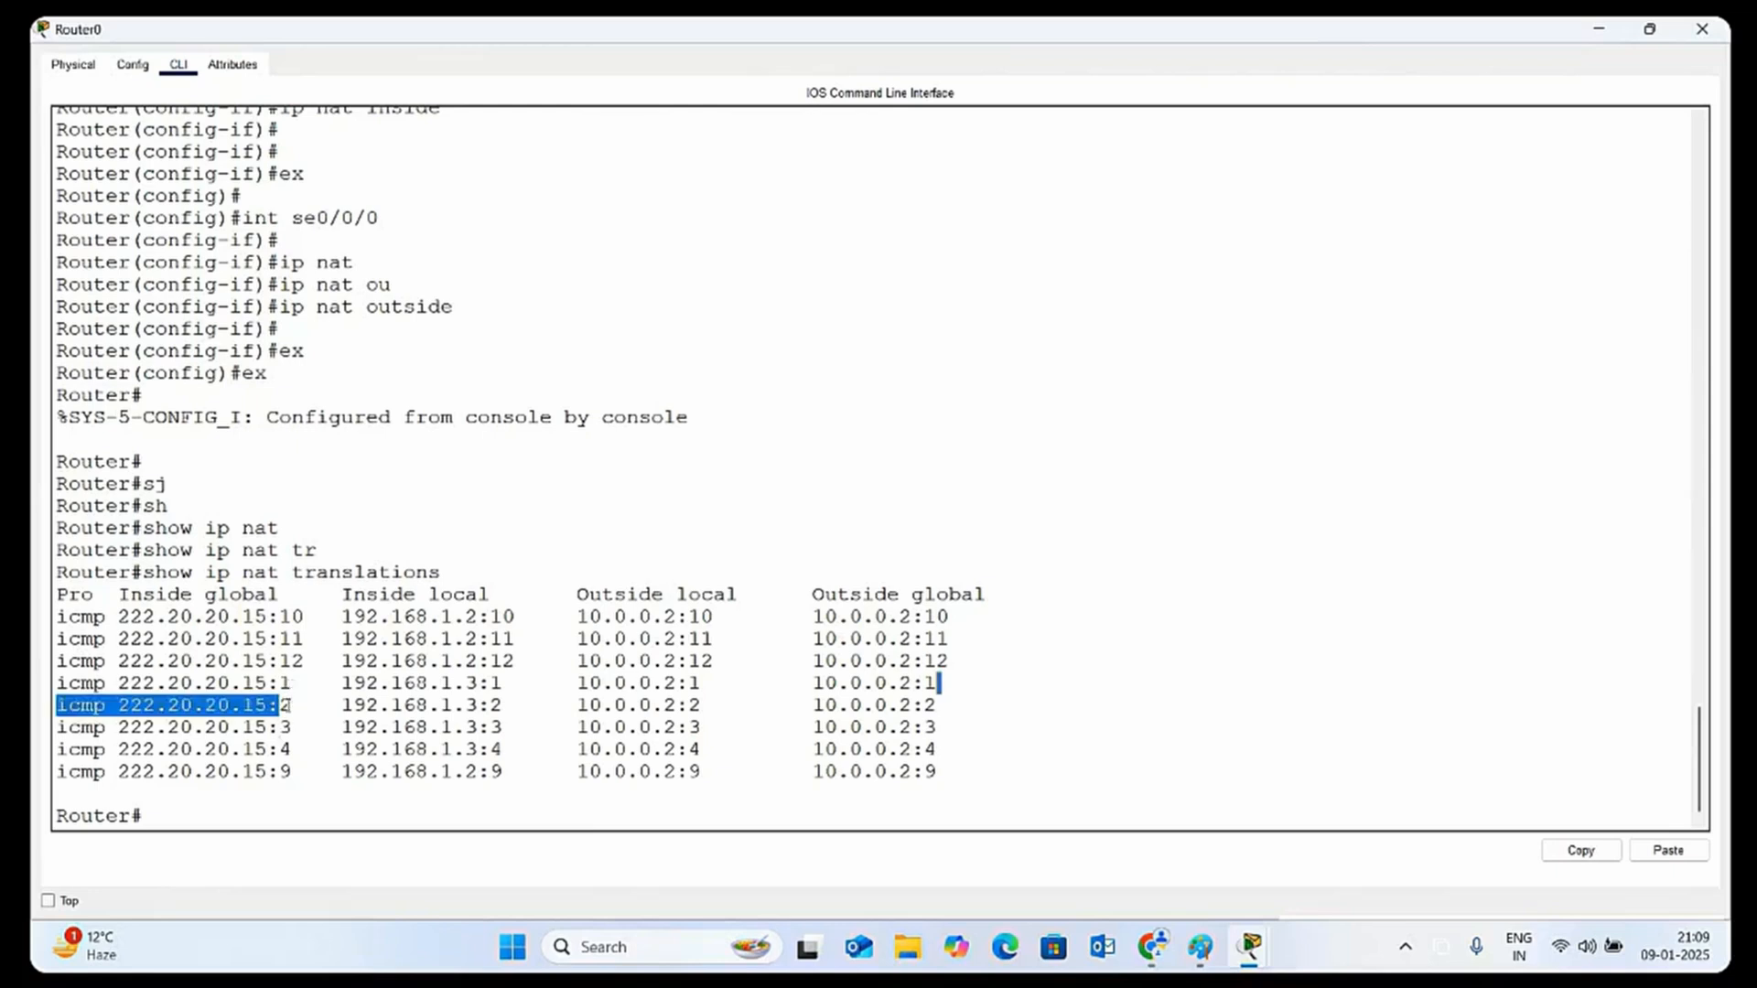
click(285, 706)
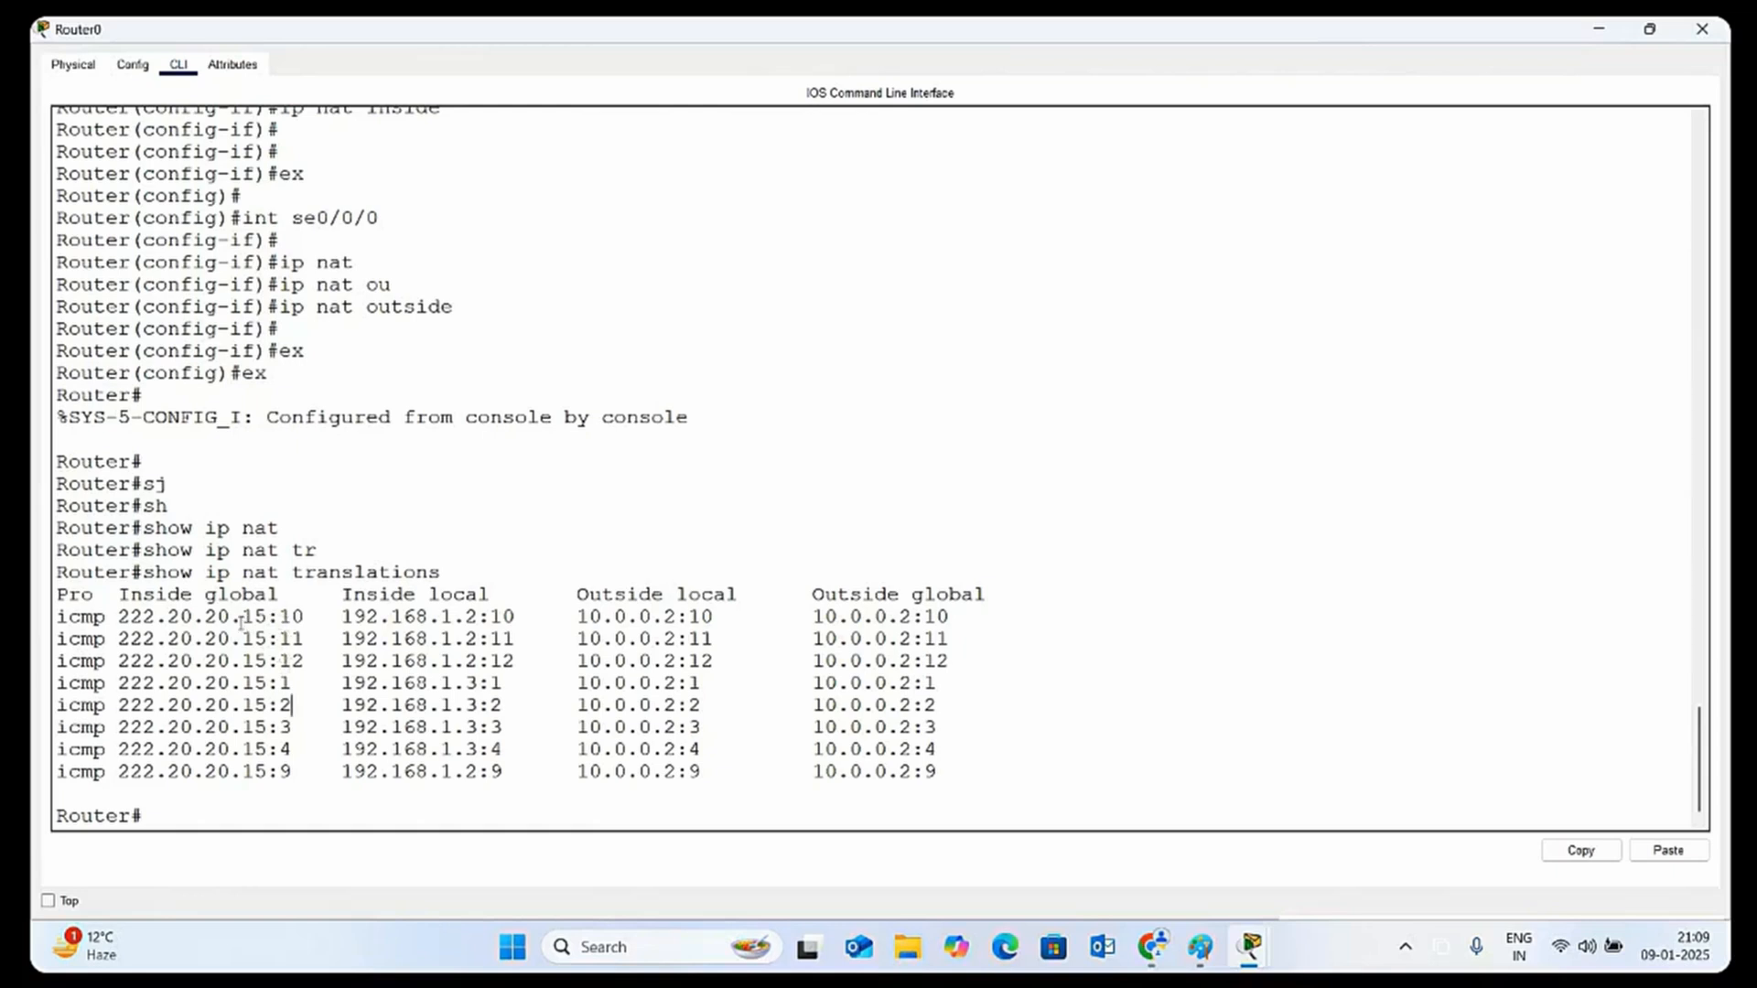
mouse_move(240, 617)
mouse_down()
mouse_move(265, 617)
mouse_move(266, 638)
mouse_up()
drag(492, 682, 110, 705)
drag(503, 616, 950, 617)
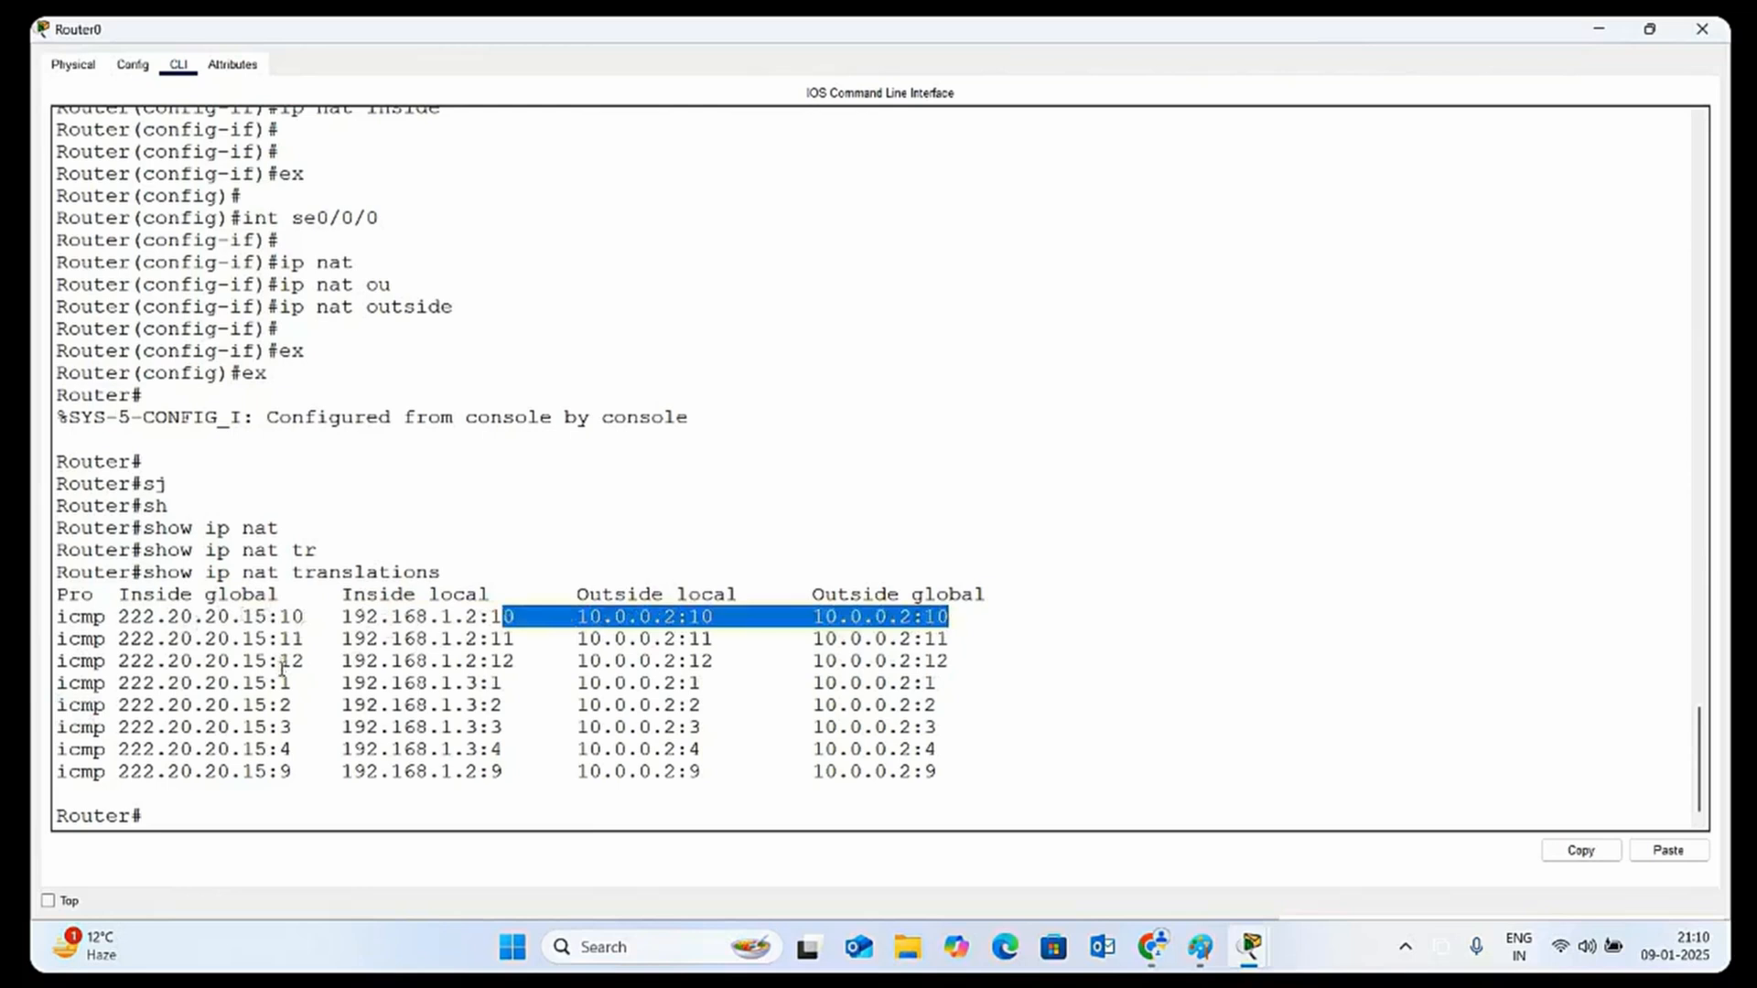
click(285, 727)
drag(285, 726, 301, 754)
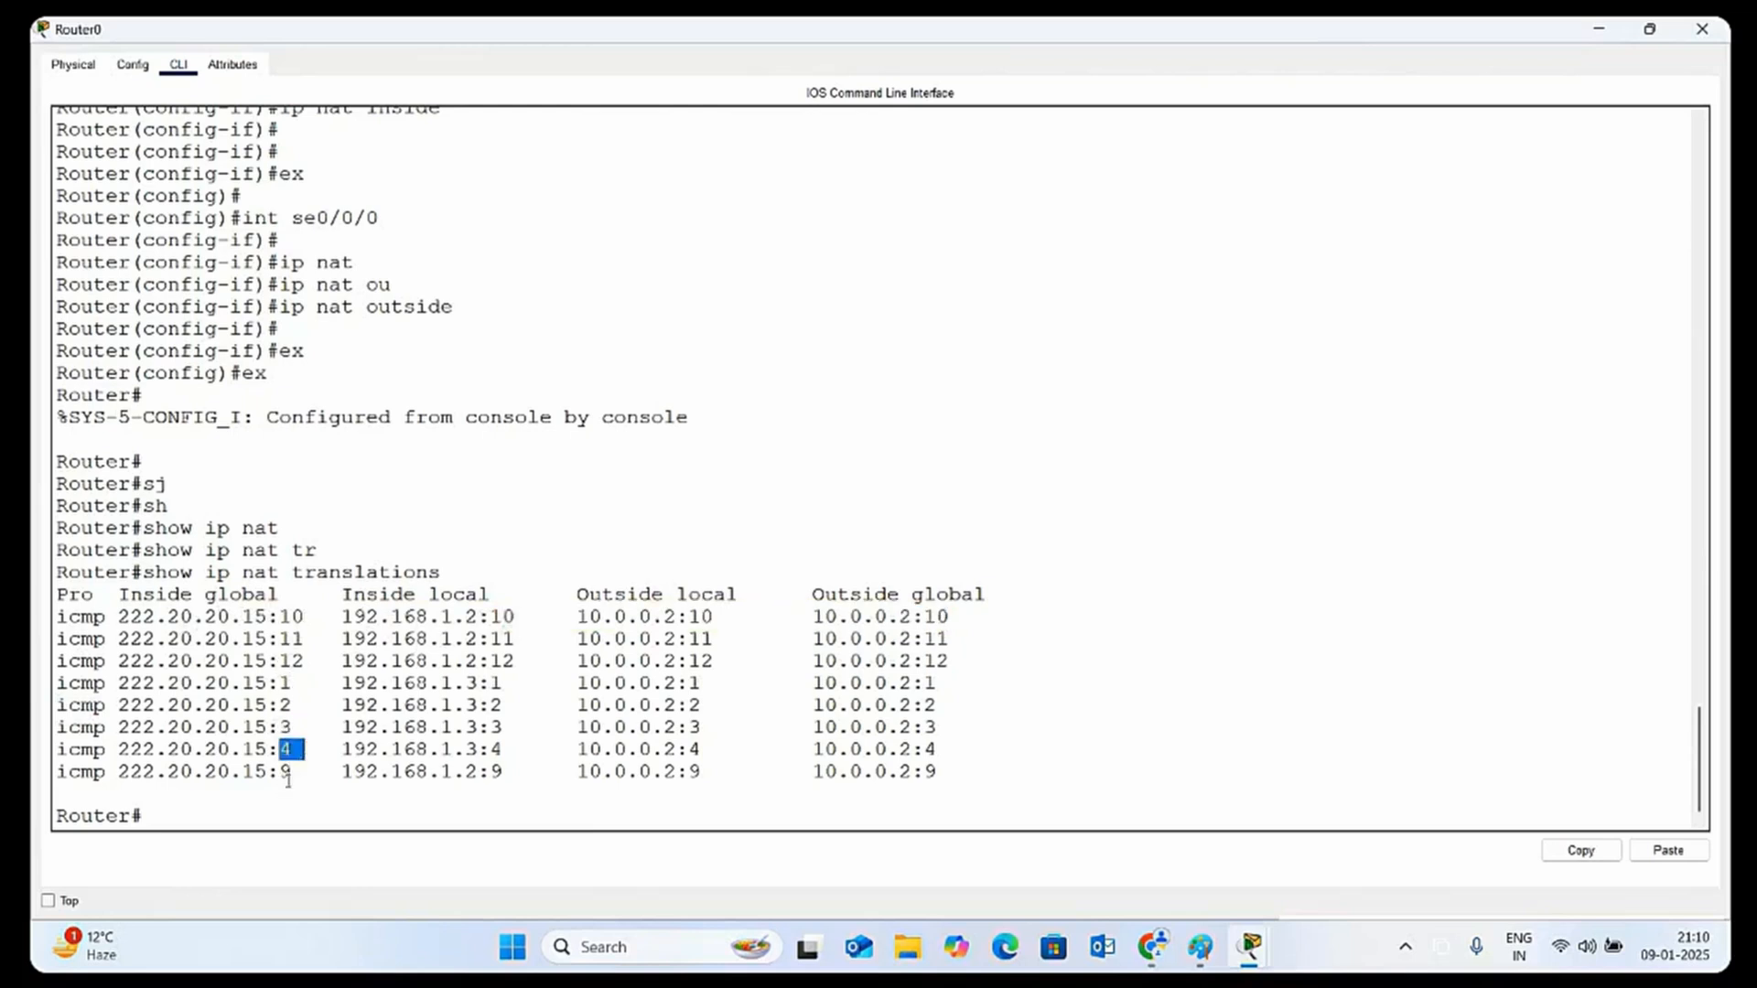
click(290, 773)
drag(279, 616, 255, 660)
drag(944, 704, 108, 709)
click(577, 771)
click(1686, 25)
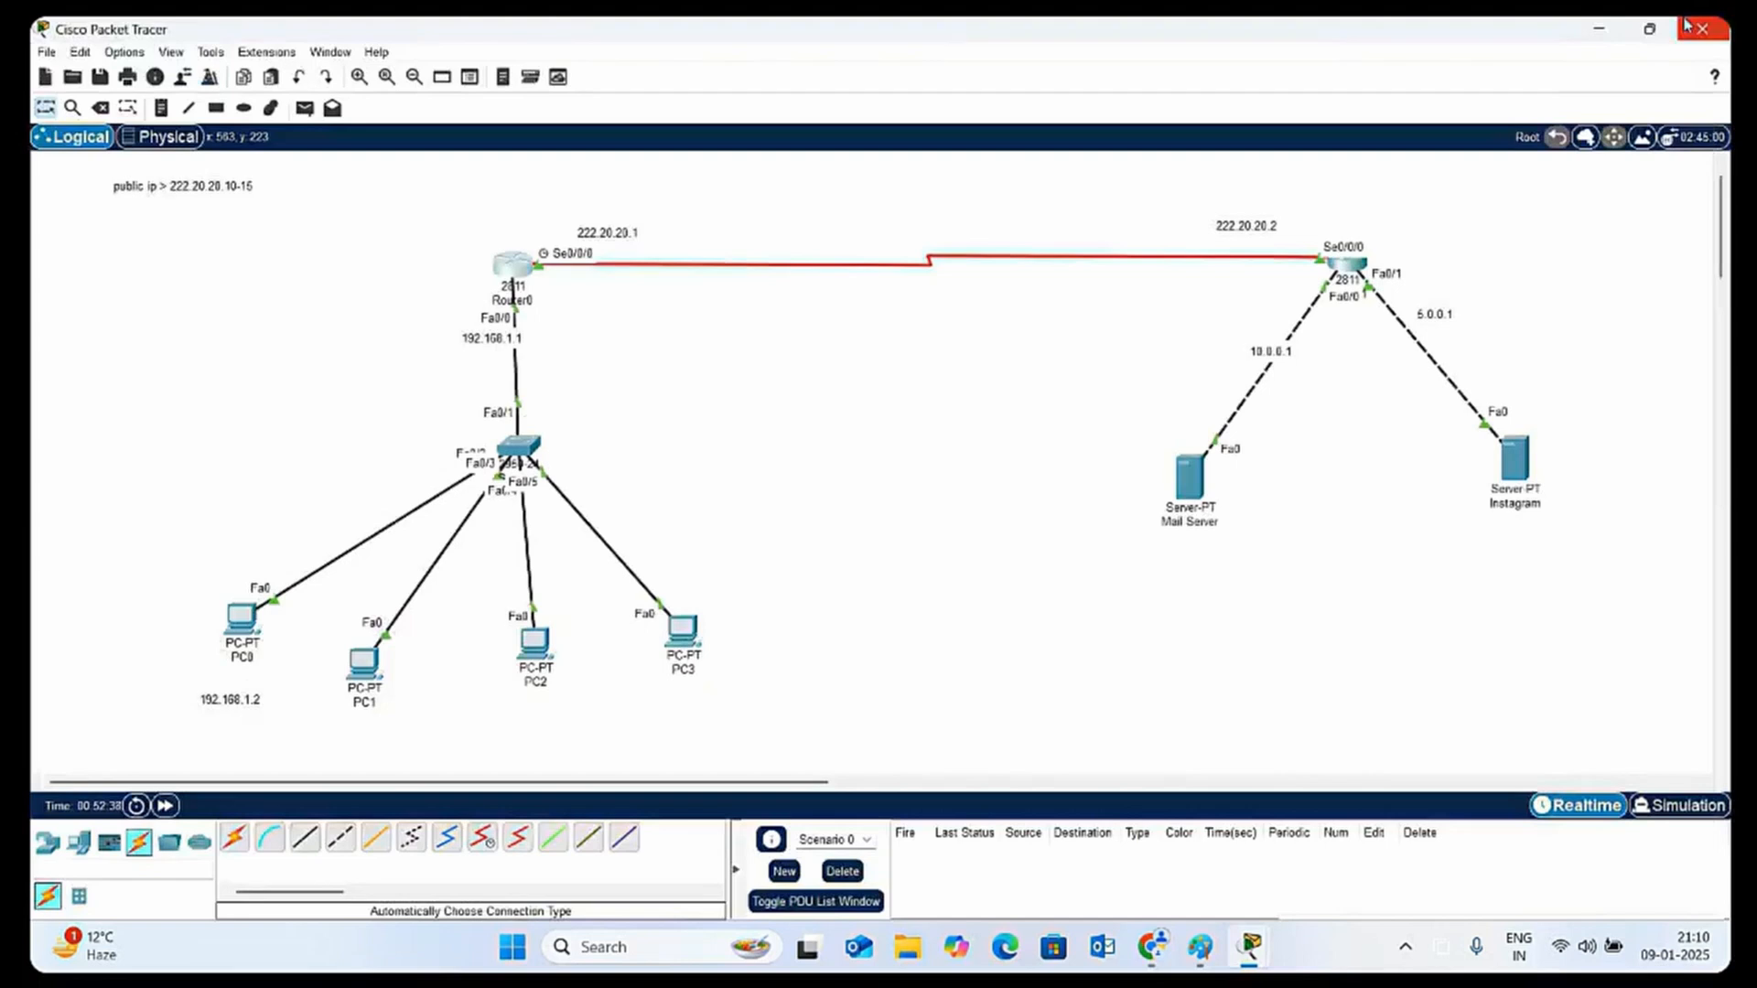